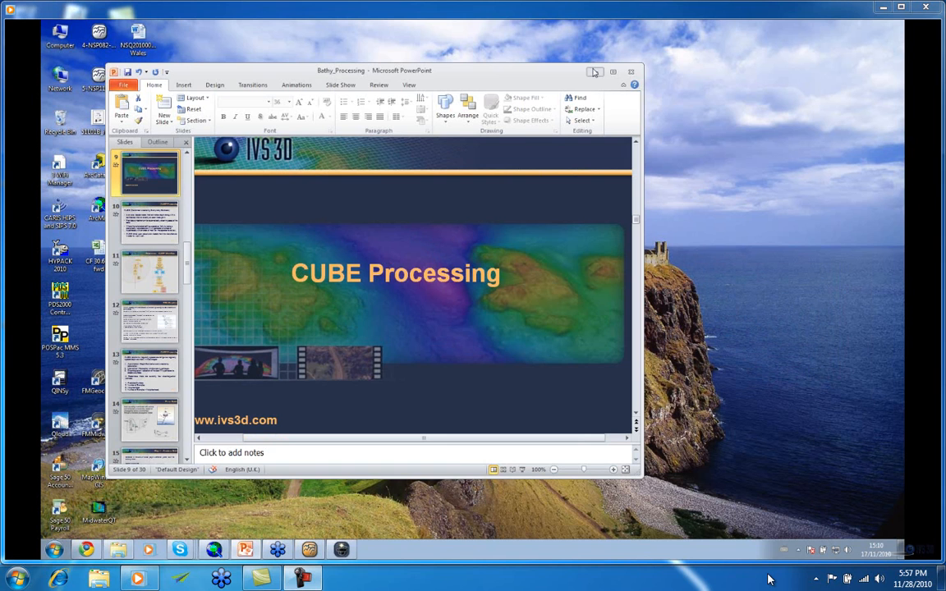
Switch from PowerPoint to DMagic and view the horizontal coordinate systems offered for a new project
left_click(596, 73)
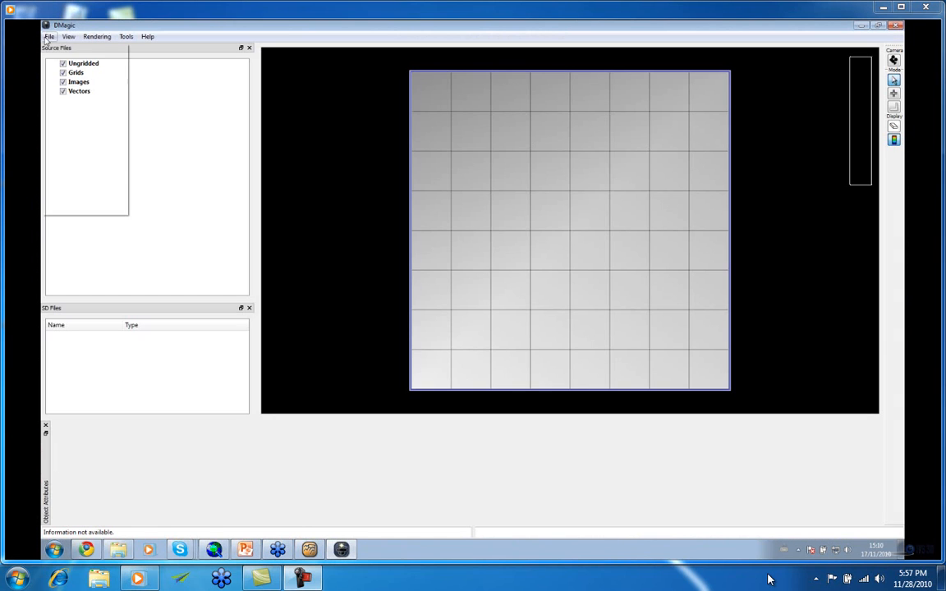
left_click(47, 38)
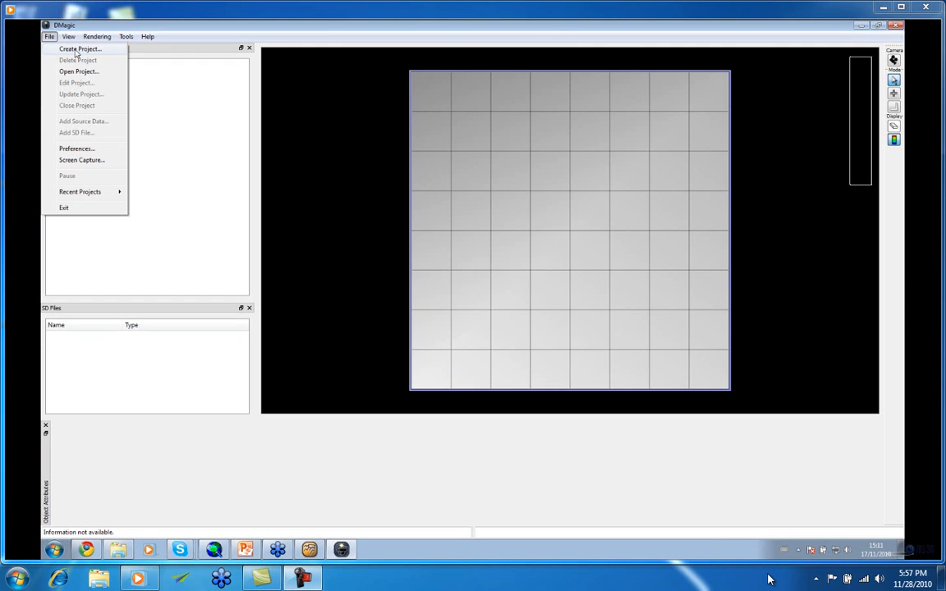
left_click(74, 49)
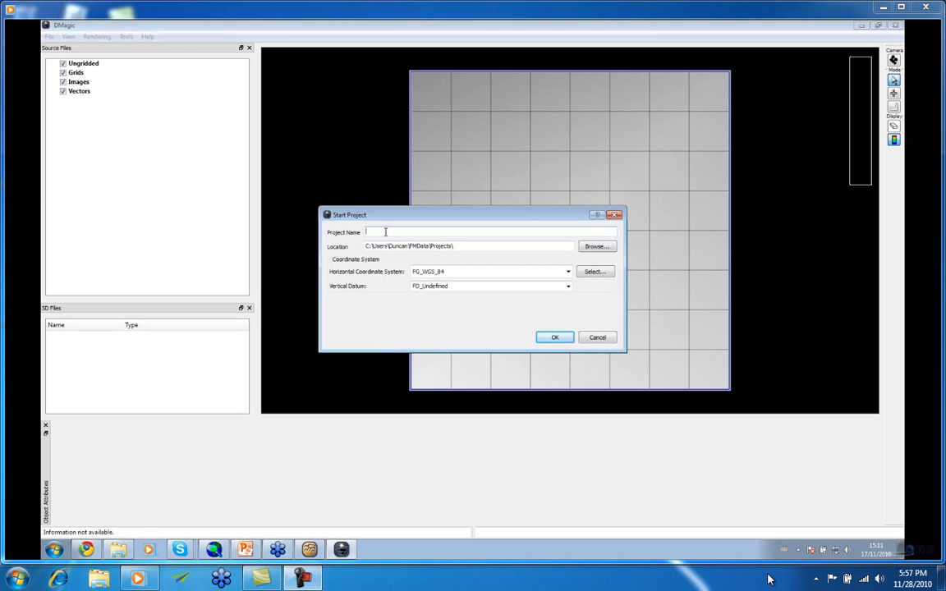
left_click(566, 273)
mouse_move(566, 291)
left_mouse_down()
mouse_move(568, 344)
mouse_move(568, 287)
left_mouse_up()
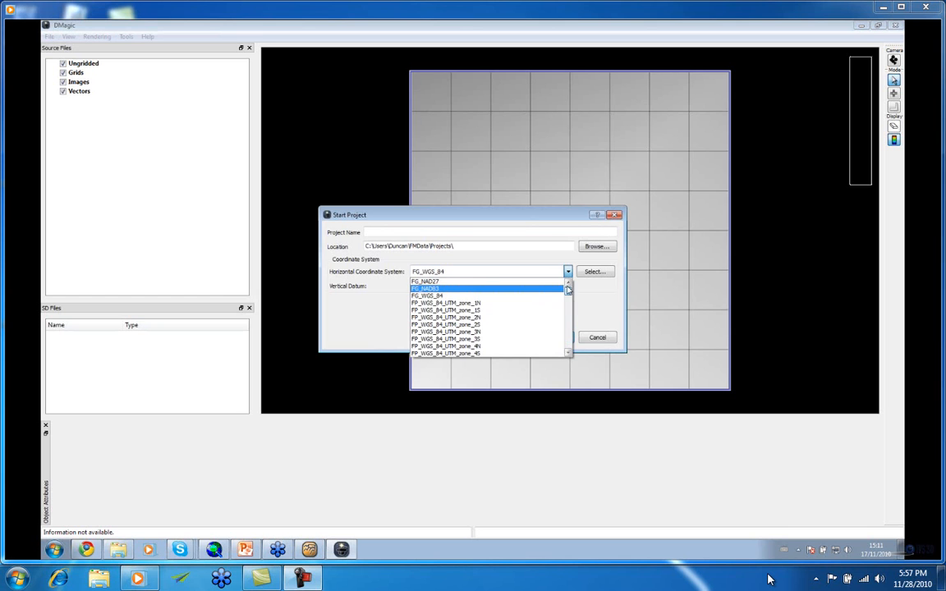
left_click(544, 223)
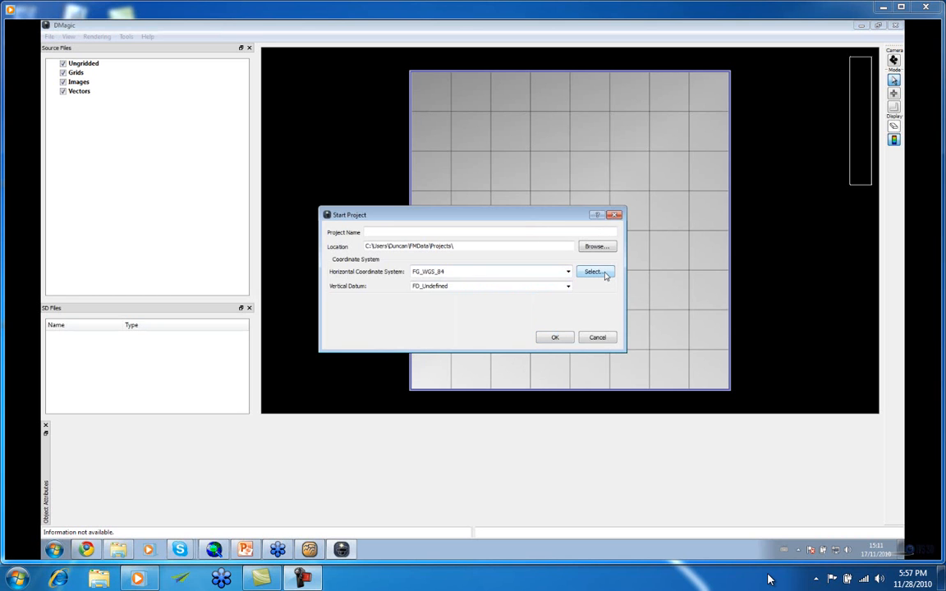
Inspect the FG_WGS_84 definition and its TOWGS84 parameters in the full coordinate system list, abandoning the new project
left_click(605, 273)
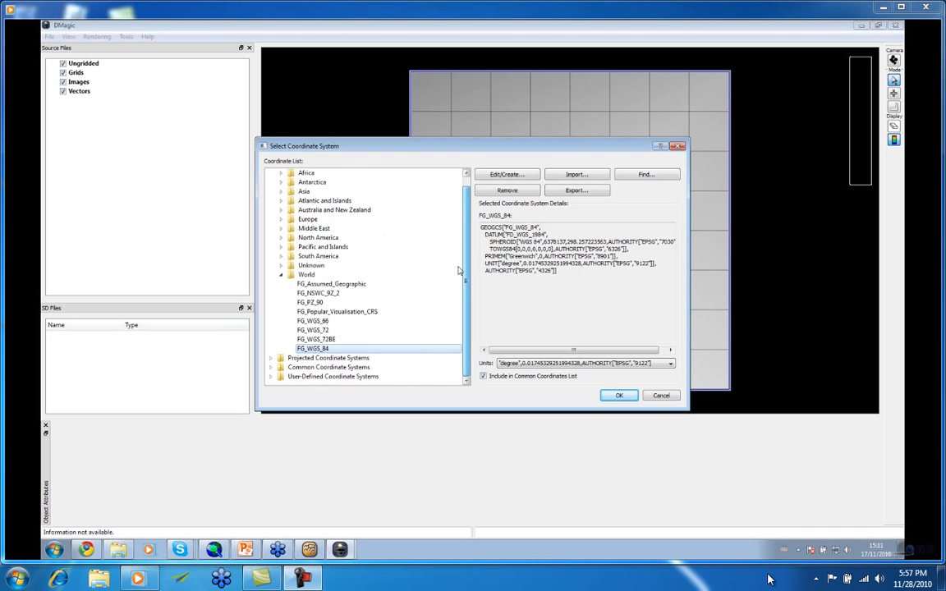
scroll(462, 240, "up", 1)
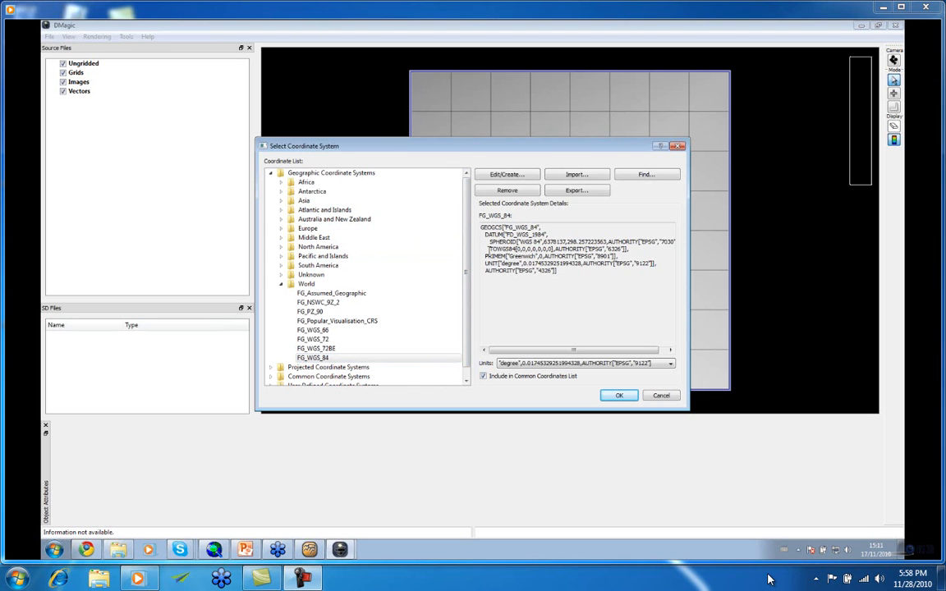
left_click_drag(498, 248, 553, 249)
mouse_move(550, 249)
left_mouse_down()
mouse_move(533, 256)
mouse_move(550, 248)
left_mouse_up()
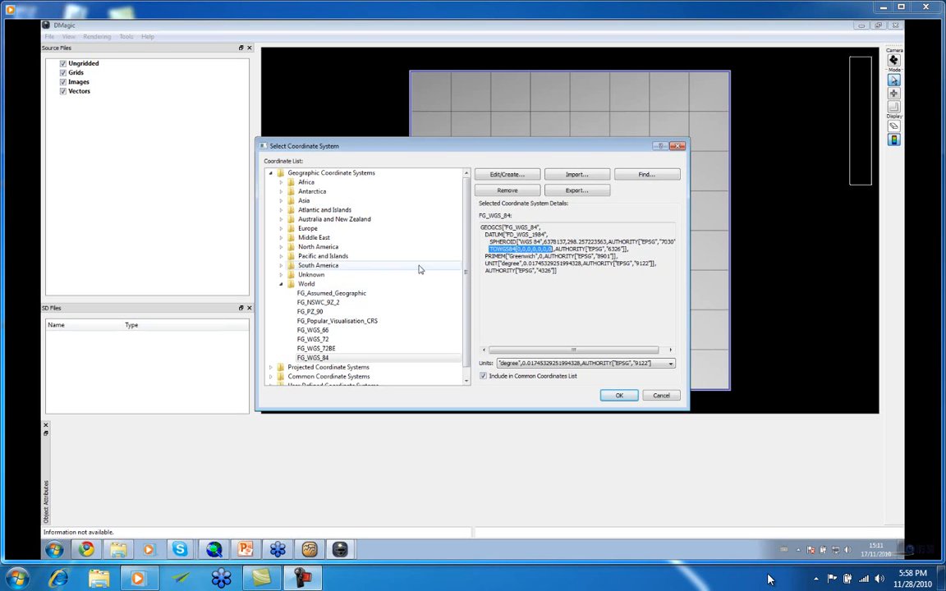
left_click(657, 396)
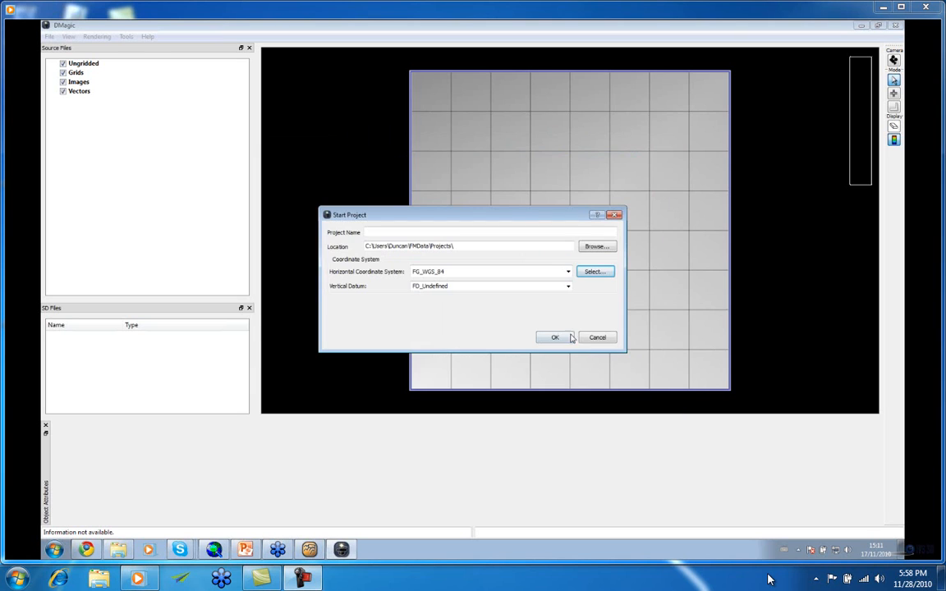
left_click(601, 339)
Open the recent project C:\Data\FMData\Falmouth
left_click(49, 37)
mouse_move(86, 192)
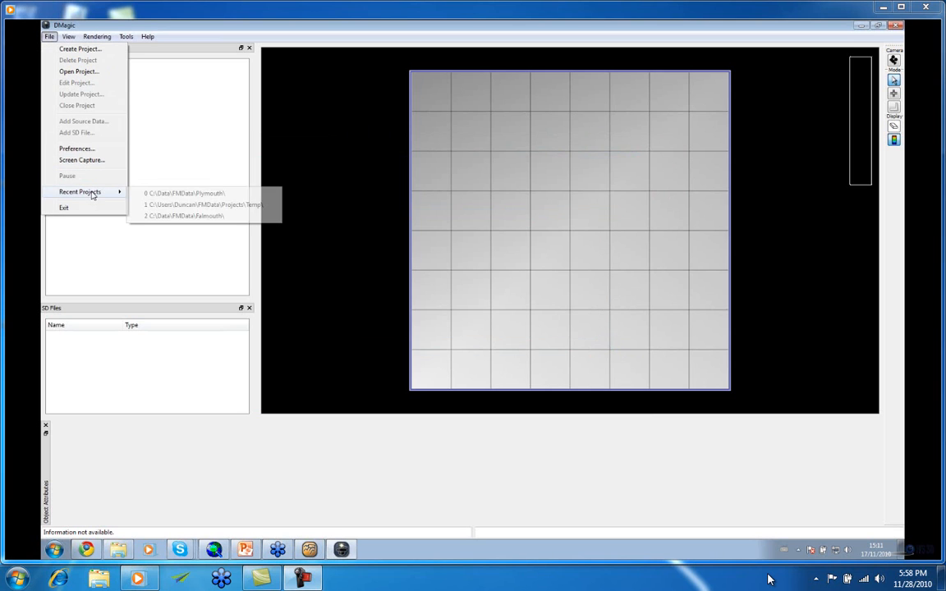
left_click(198, 216)
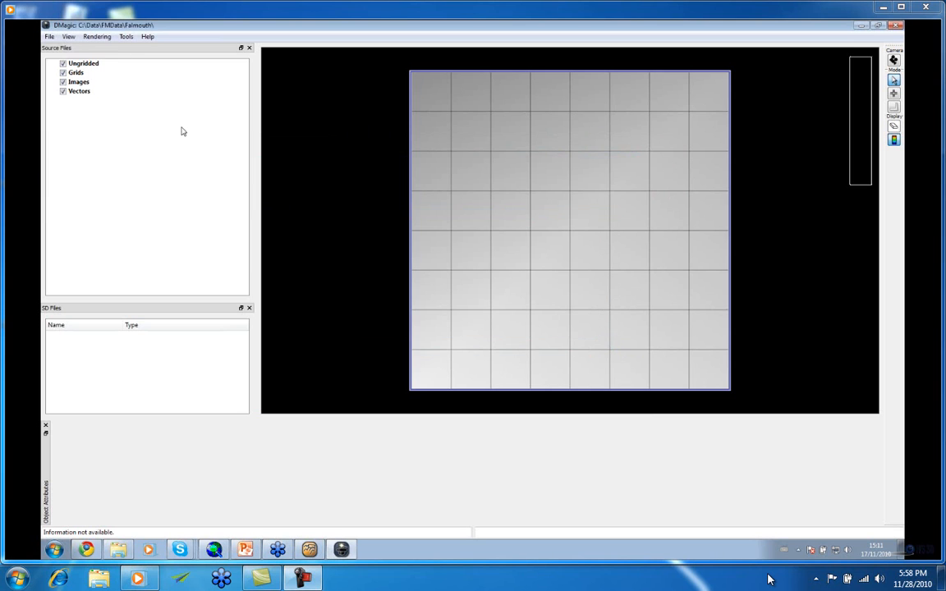
Add all *.gsf files from the project's GSF_FILES directory as ungridded data, using the FG_WGS_84 coordinate system and FD_Undefined vertical datum
right_click(83, 65)
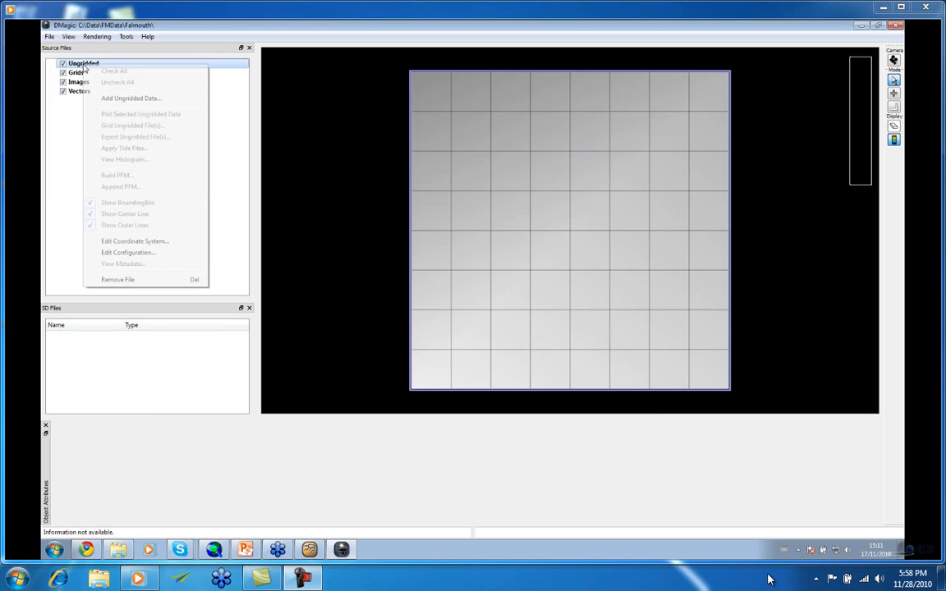
left_click(141, 99)
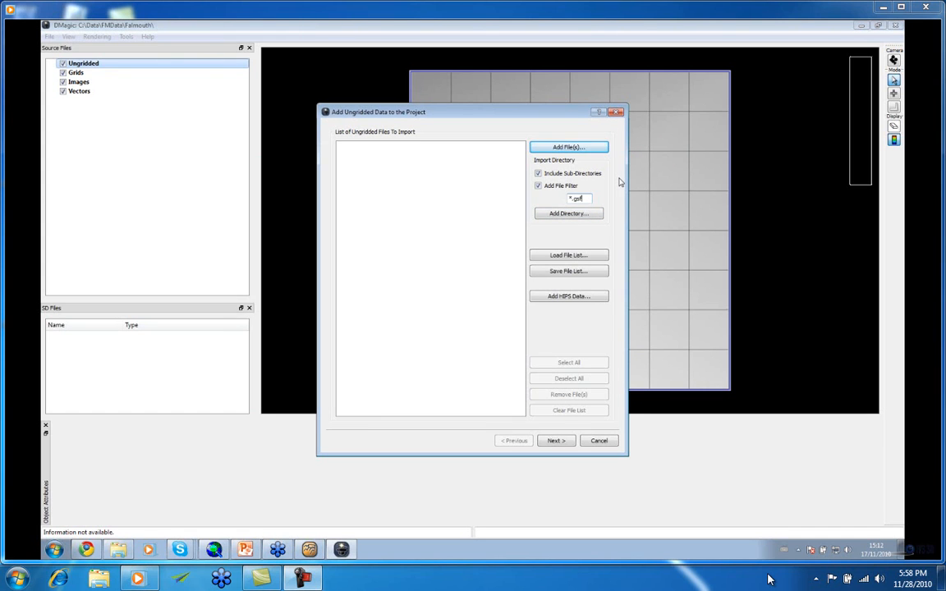
left_click(577, 213)
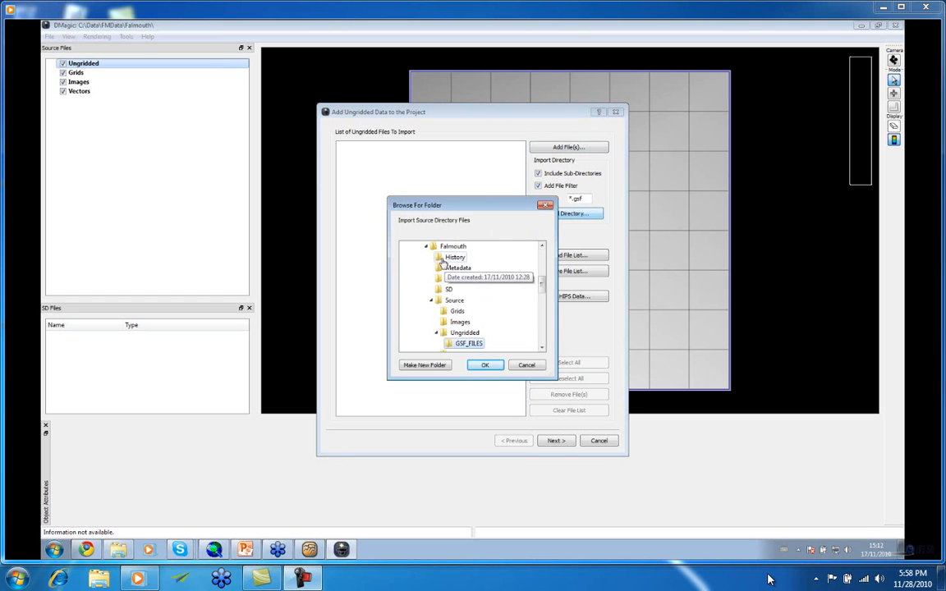
left_click(495, 370)
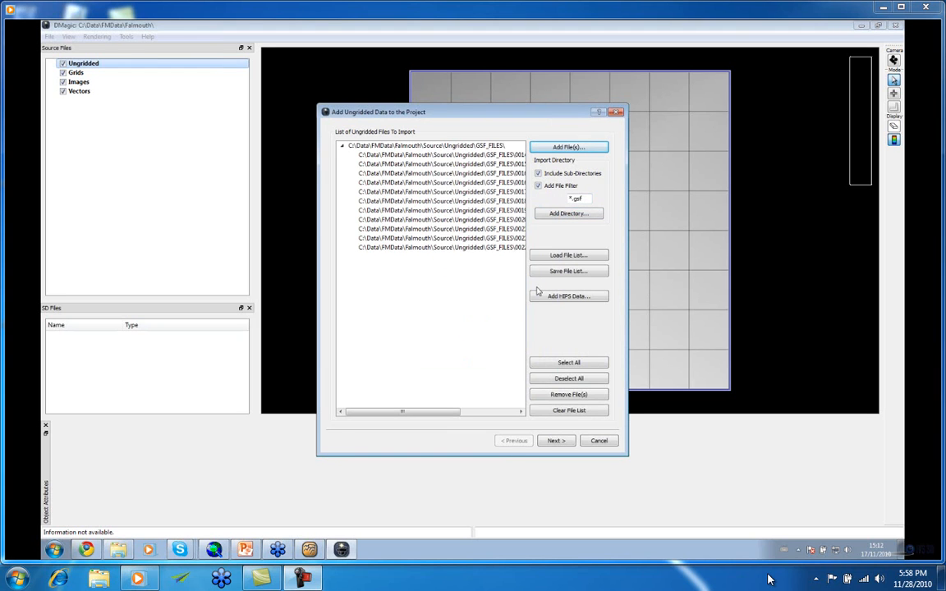
left_click(556, 441)
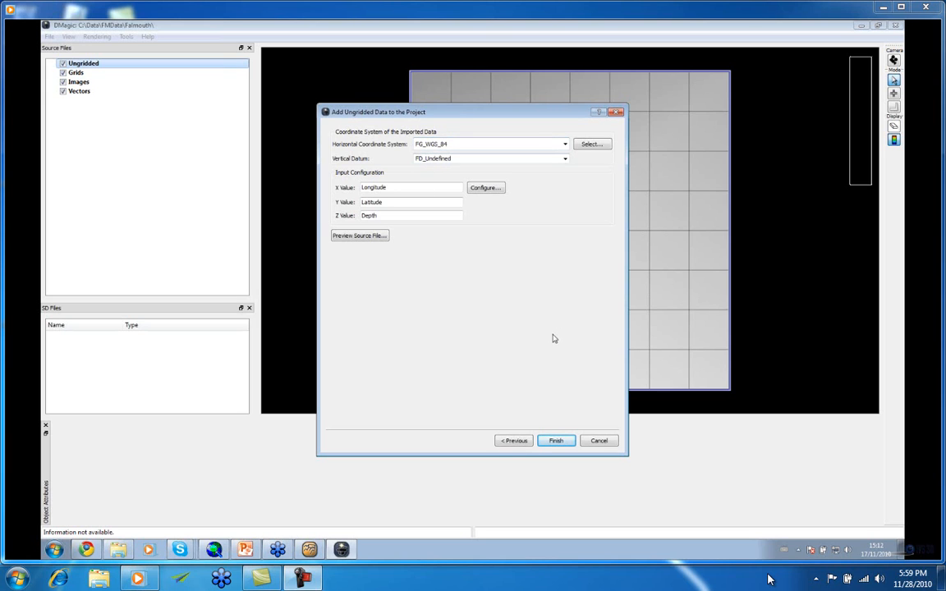
left_click(557, 441)
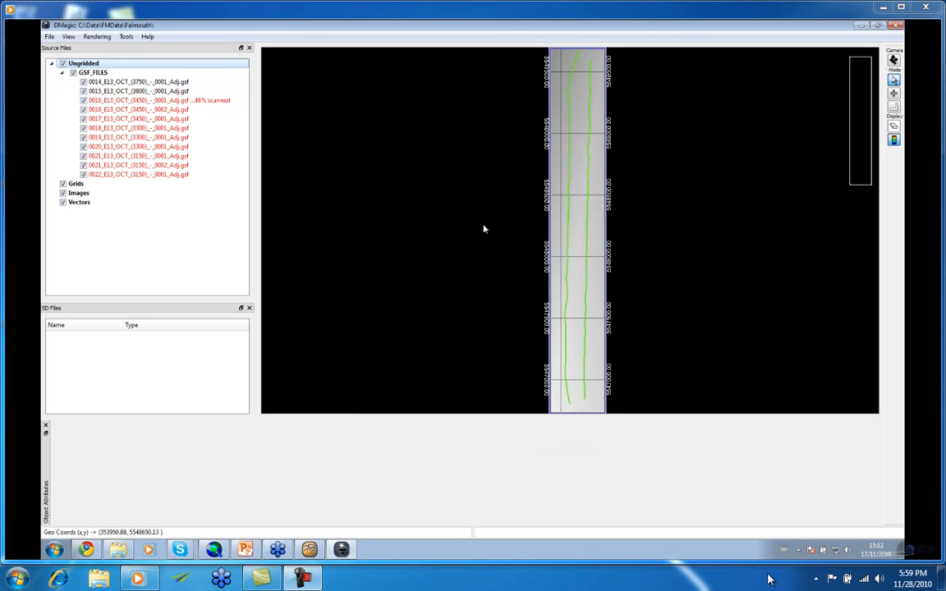
Switch to Windows Explorer, examine the Falmouth project's Source and Ungridded folders, and return to DMagic
left_click(121, 553)
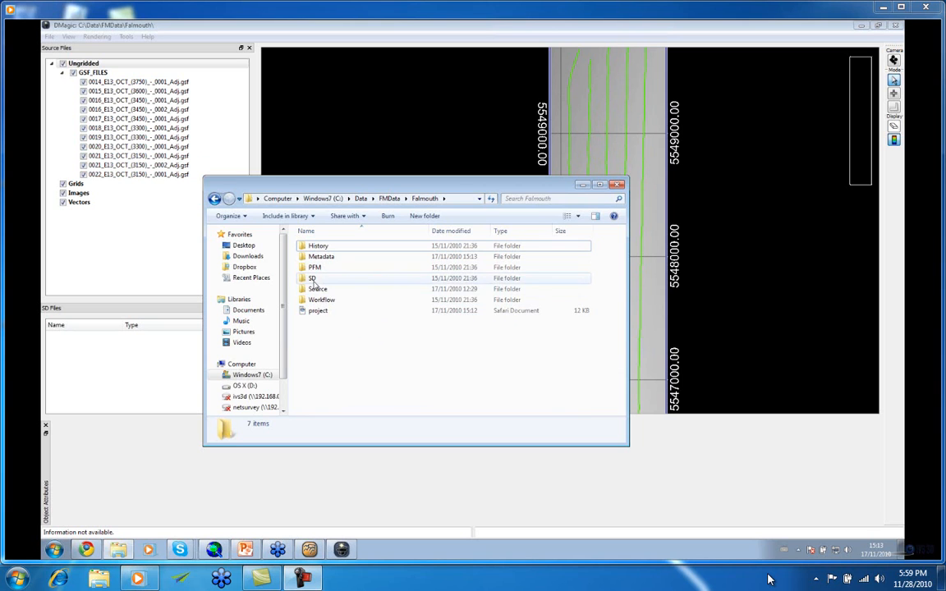
double_click(319, 290)
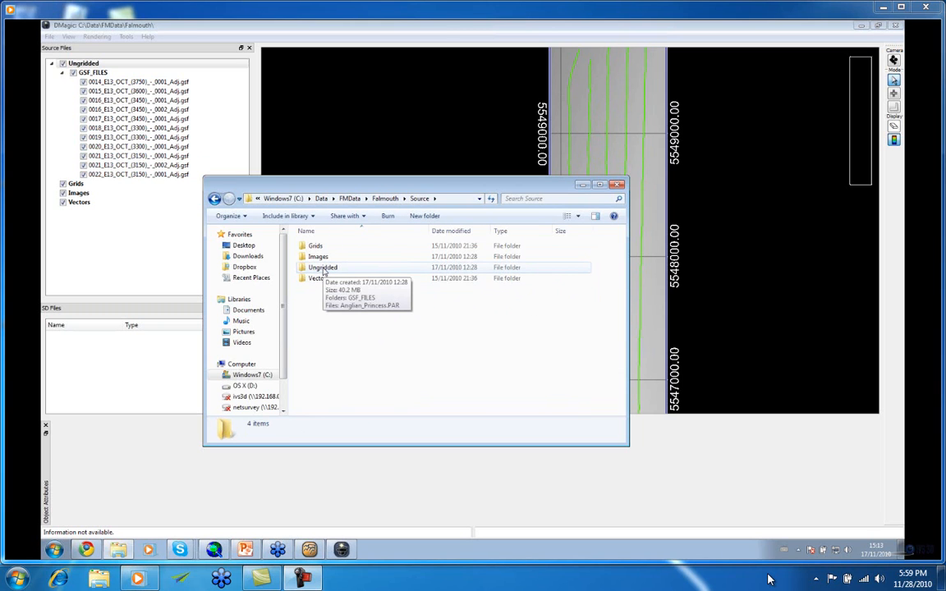
double_click(323, 268)
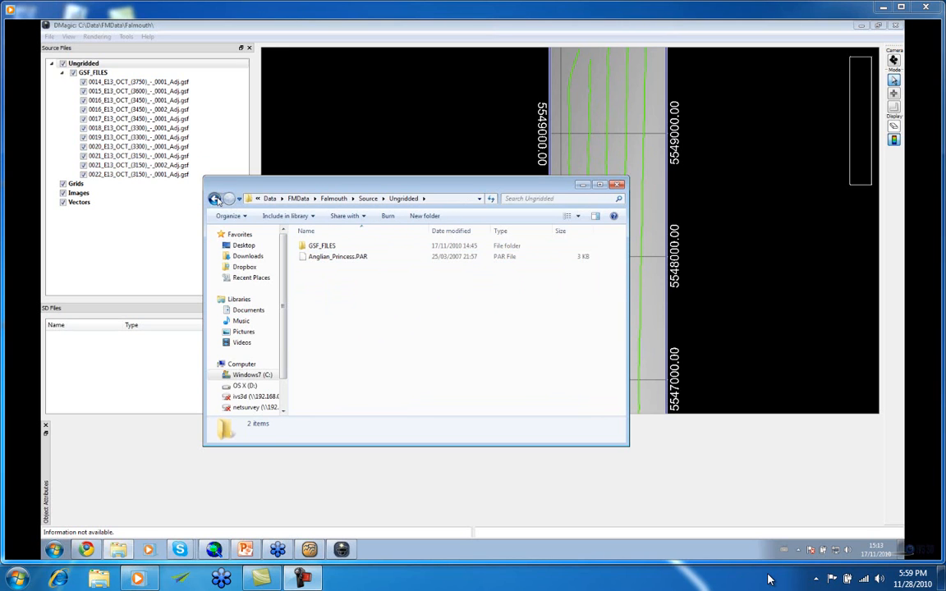
left_click(215, 199)
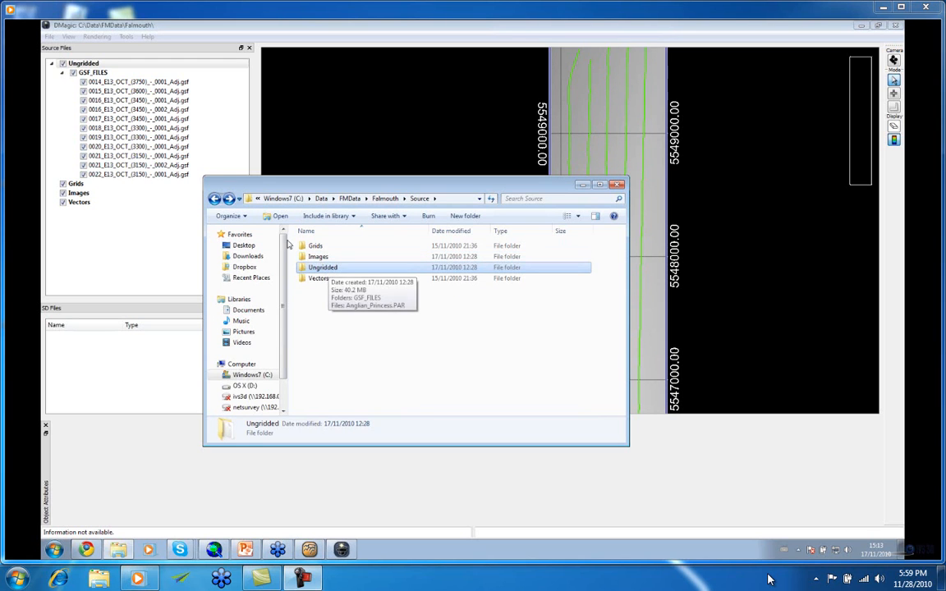
left_click(214, 198)
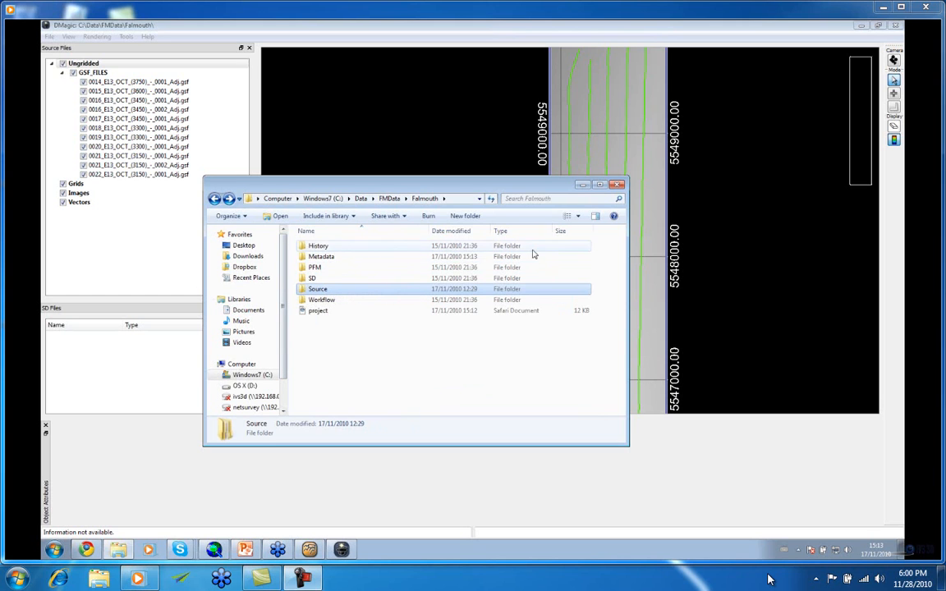
left_click(592, 25)
Select all files in the GSF_FILES group and mark a rectangular area across the middle of the survey lines
left_click(893, 60)
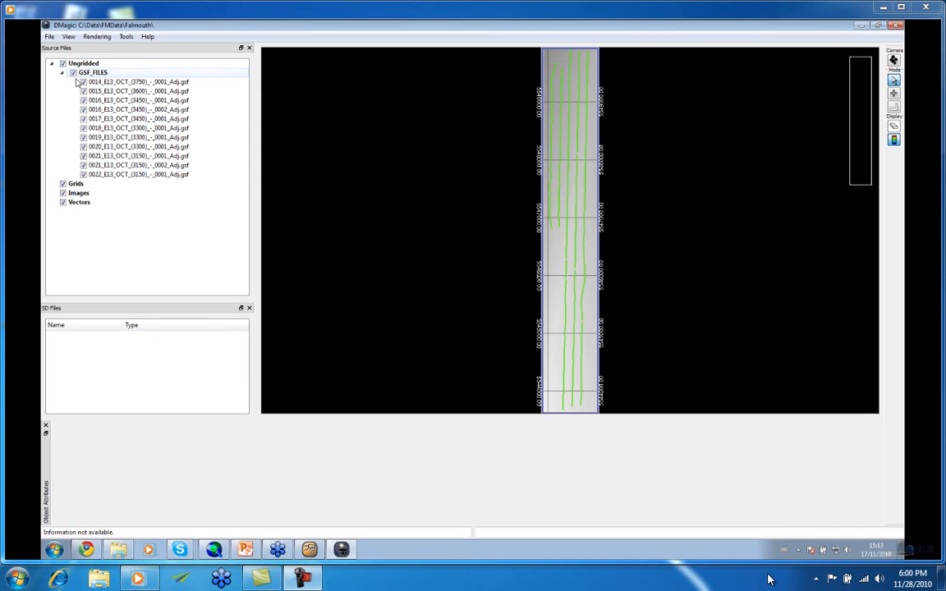
left_click(102, 76)
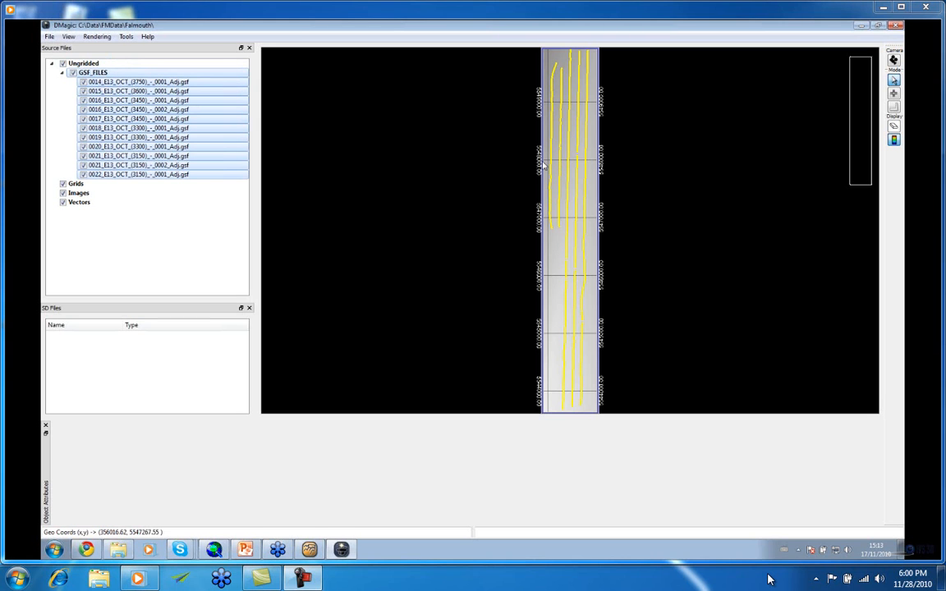
left_click(895, 94)
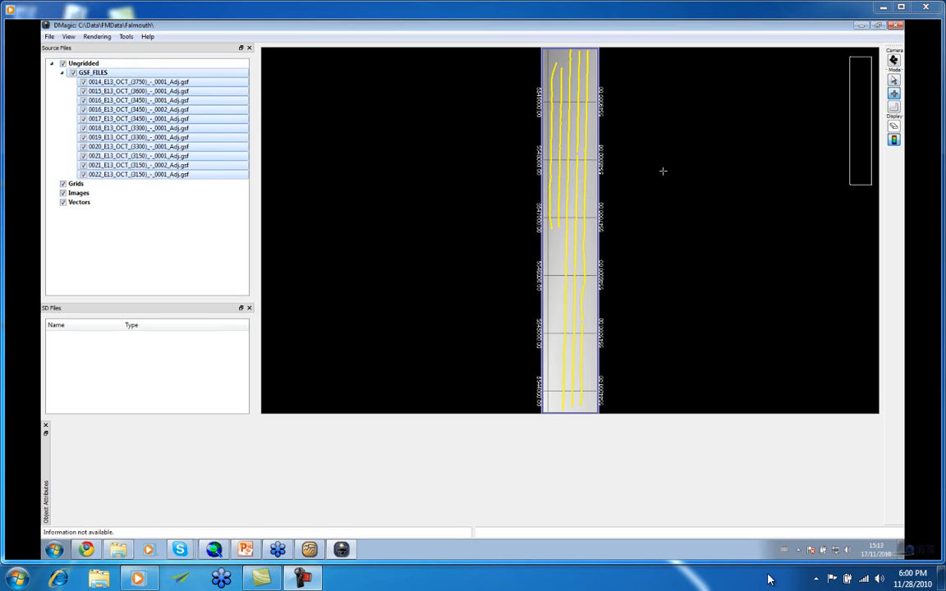
left_click_drag(522, 158, 653, 244)
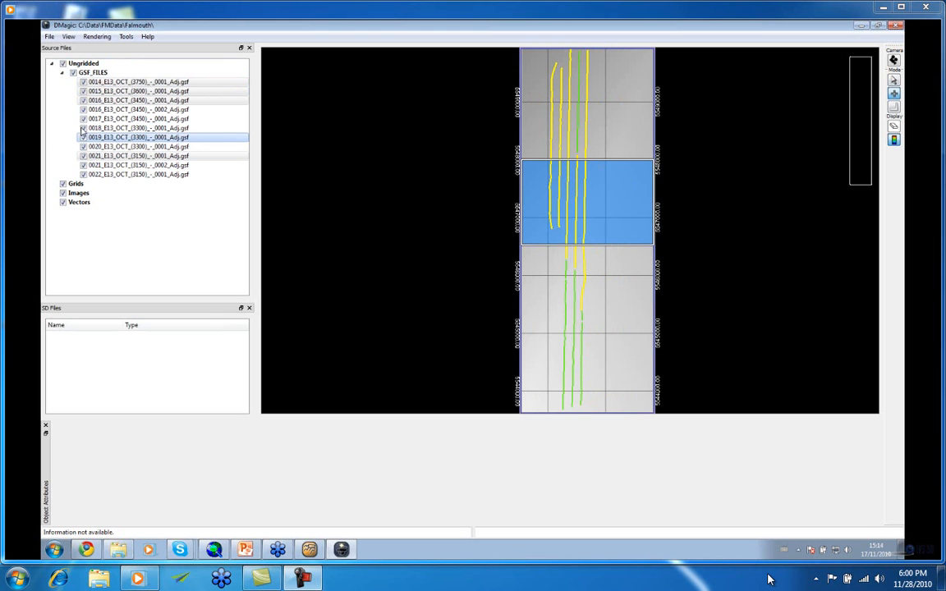
left_click(99, 75)
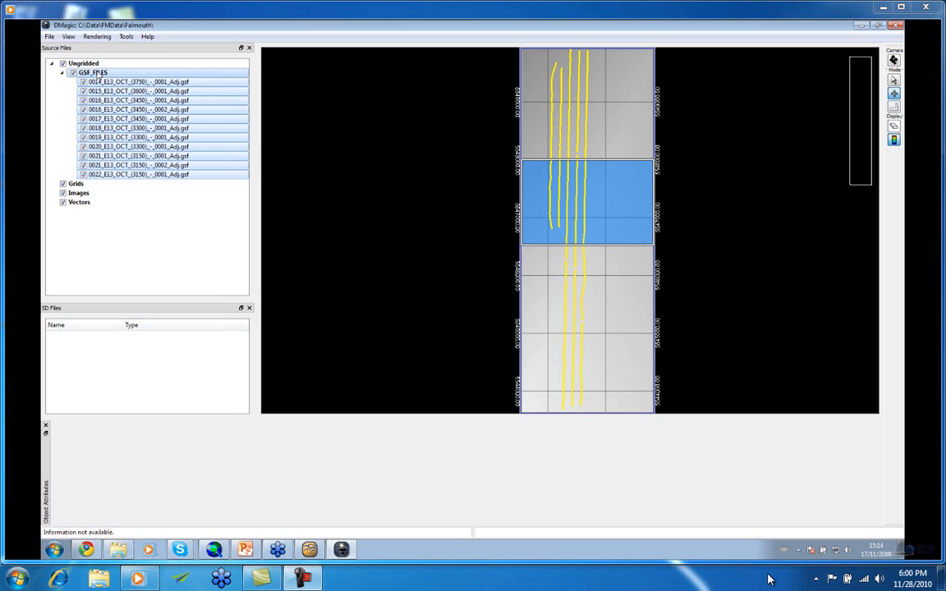
right_click(99, 75)
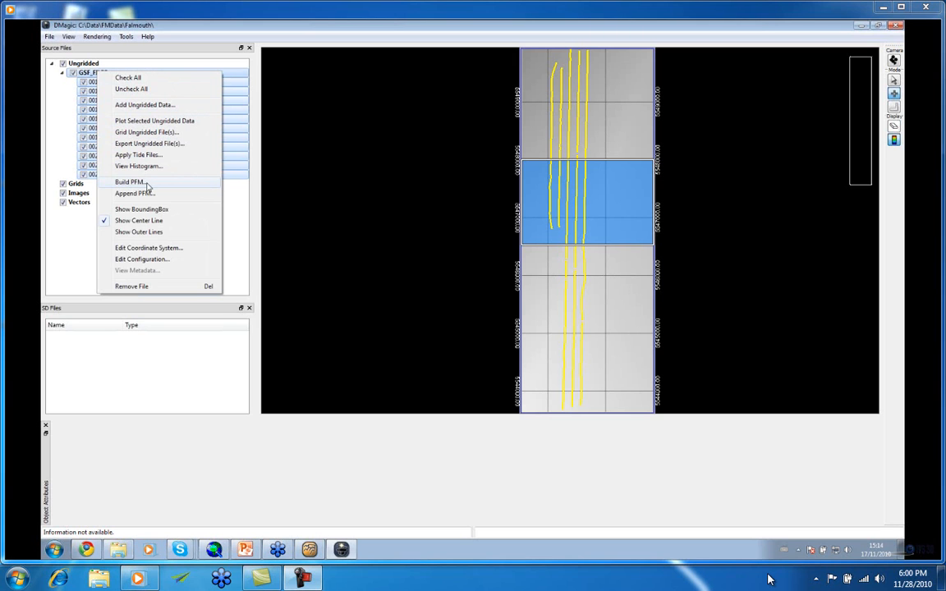
left_click(148, 185)
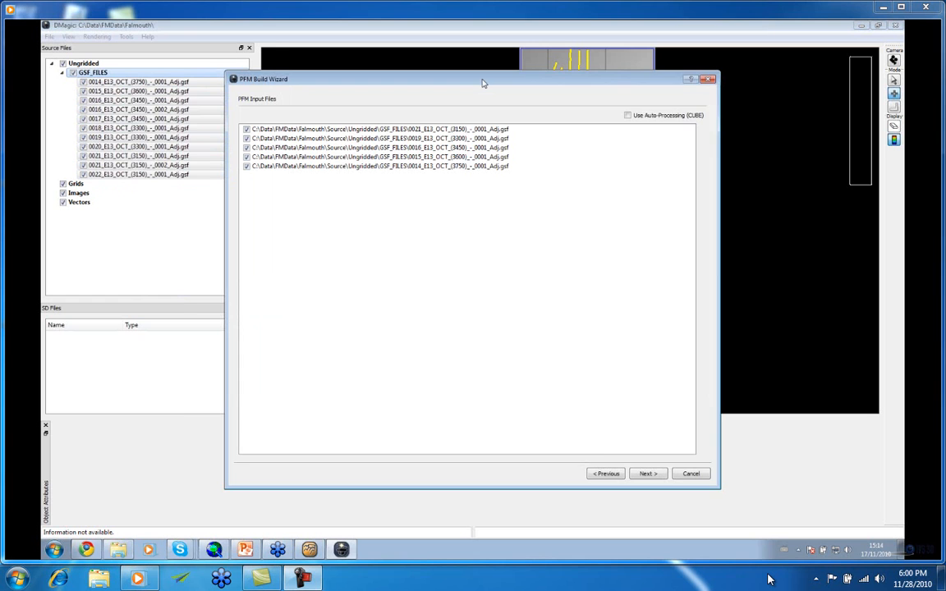
left_click_drag(482, 83, 428, 85)
left_click(637, 476)
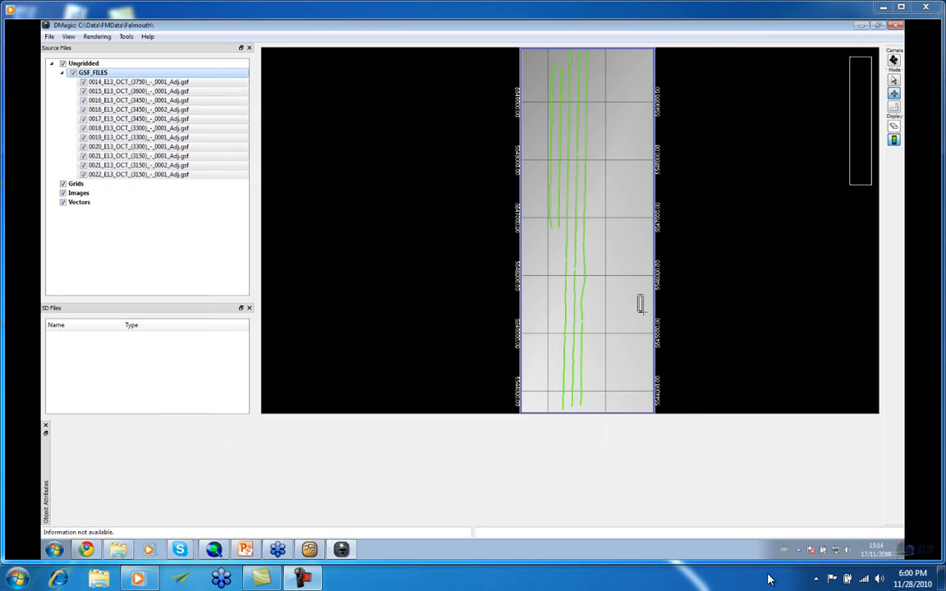
left_click(99, 74)
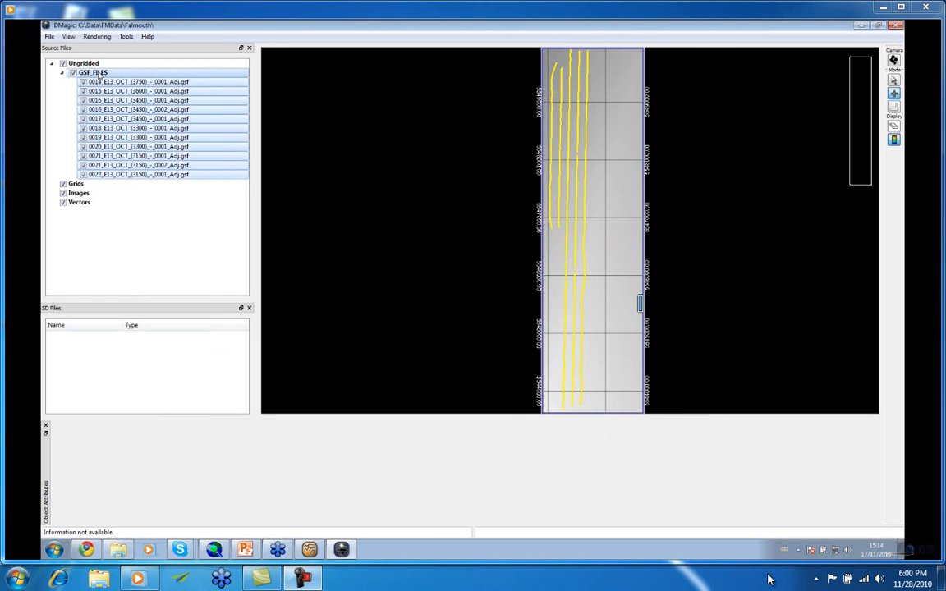
right_click(87, 66)
left_click(123, 171)
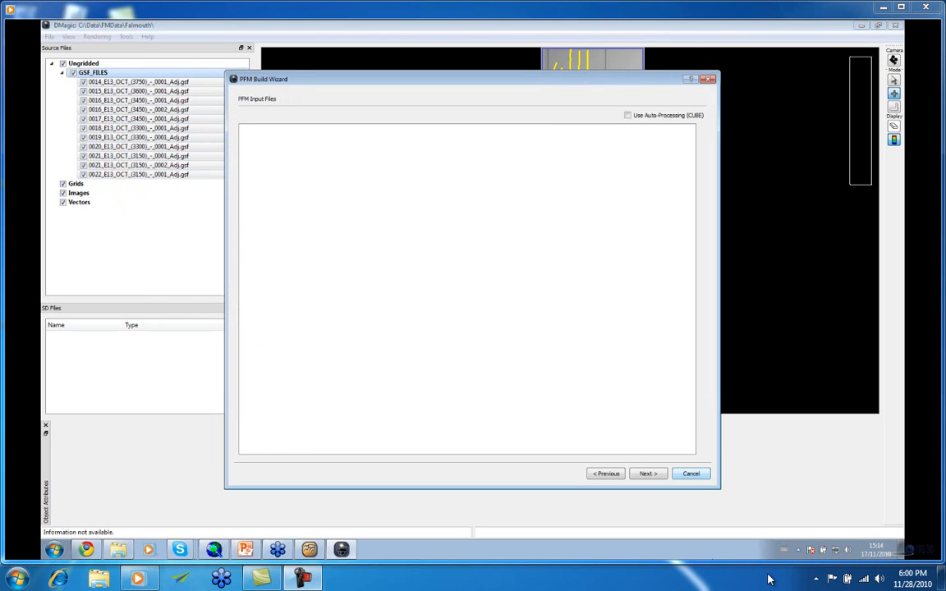
left_click(691, 473)
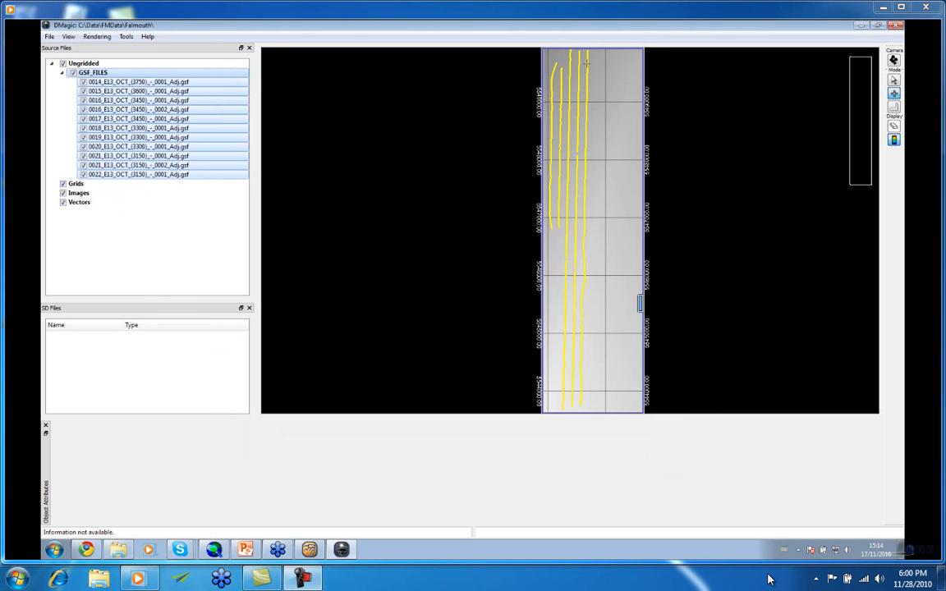
Mark a rectangular area covering nearly the full length of all survey lines and start a PFM build from the selected data
left_click_drag(597, 55, 545, 407)
right_click(565, 240)
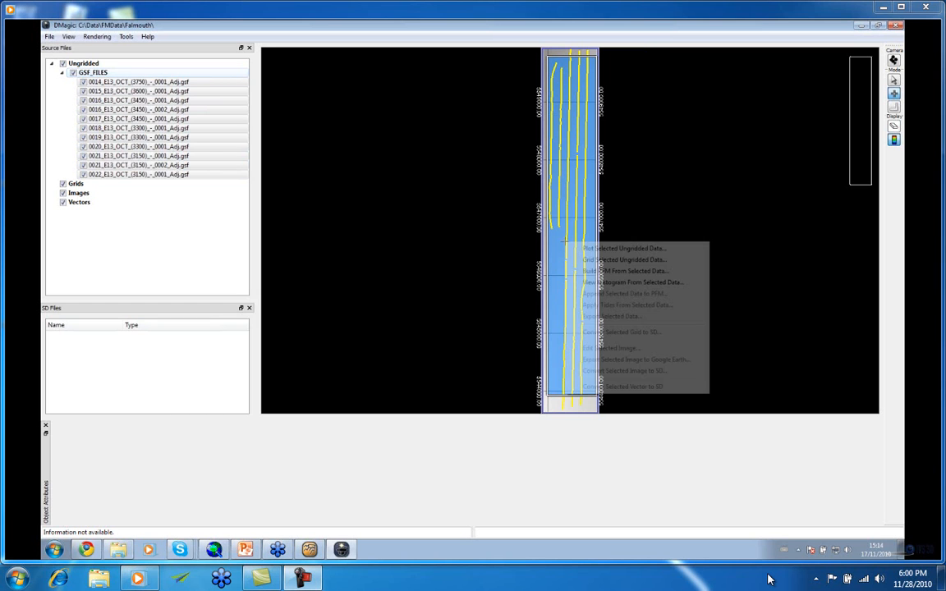
left_click(612, 271)
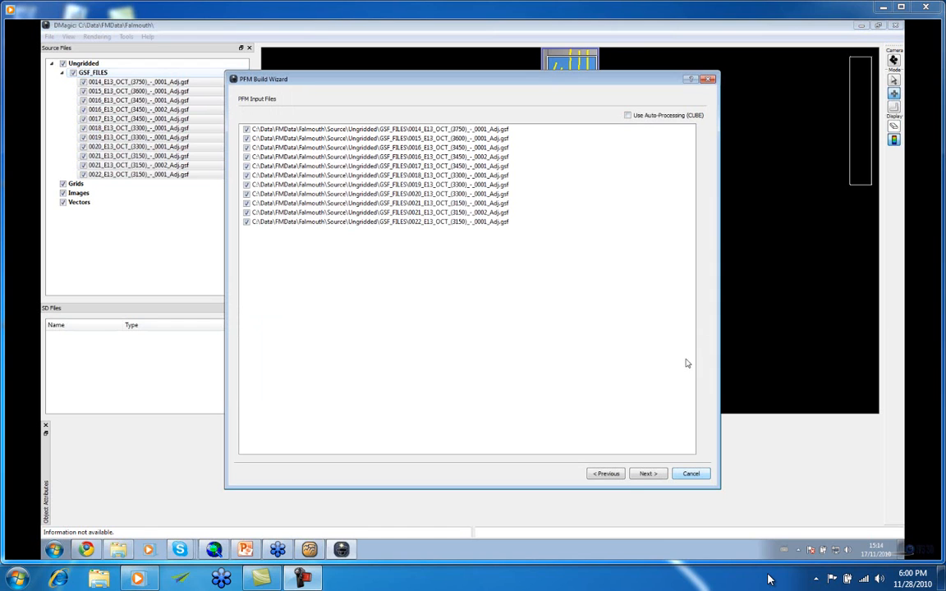
Accept the listed input files, the FP_WGS_84_UTM_zone_30N output coordinate system and the data set bounds, proceeding to the PFM configuration
left_click(649, 475)
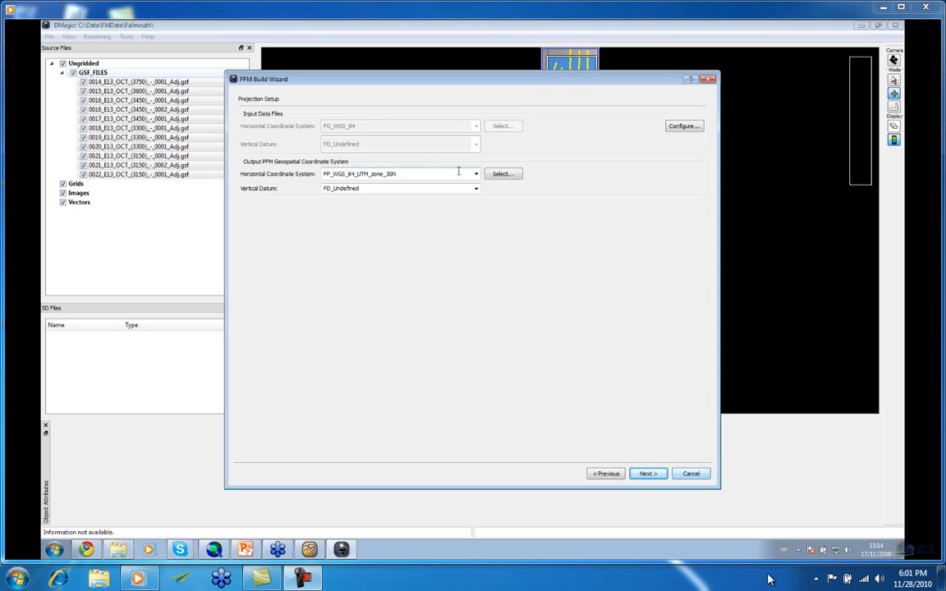
left_click(648, 474)
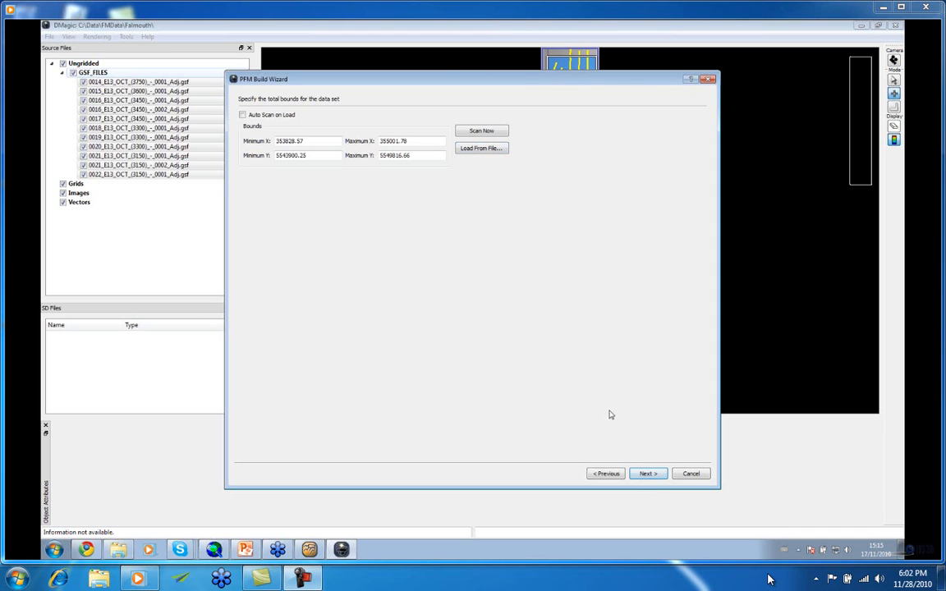
left_click(647, 475)
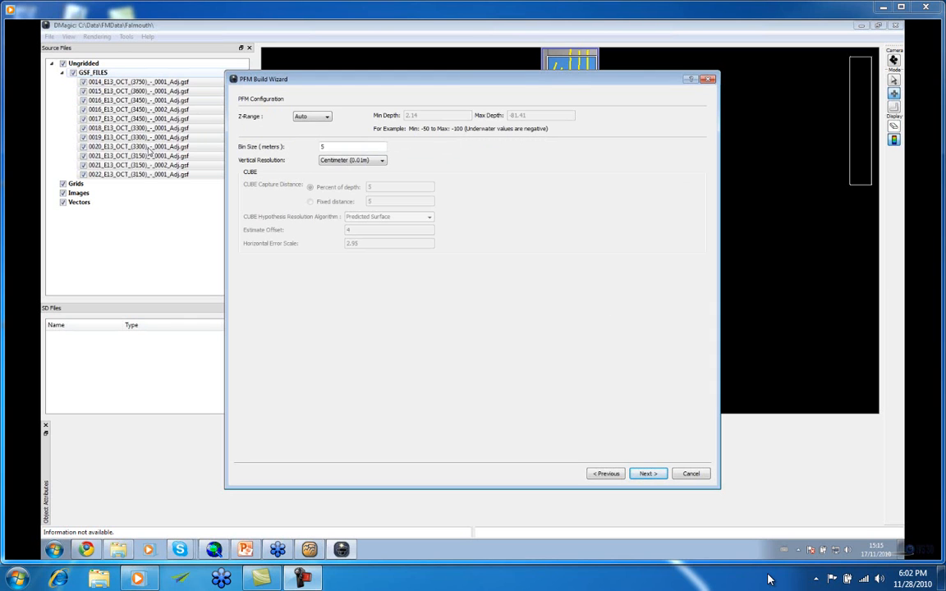
left_click(607, 473)
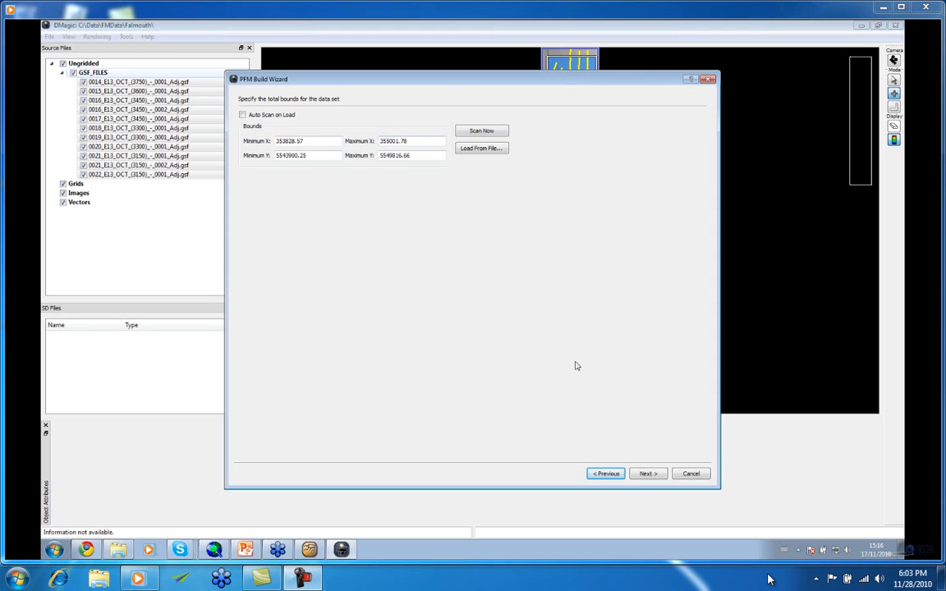
left_click(647, 474)
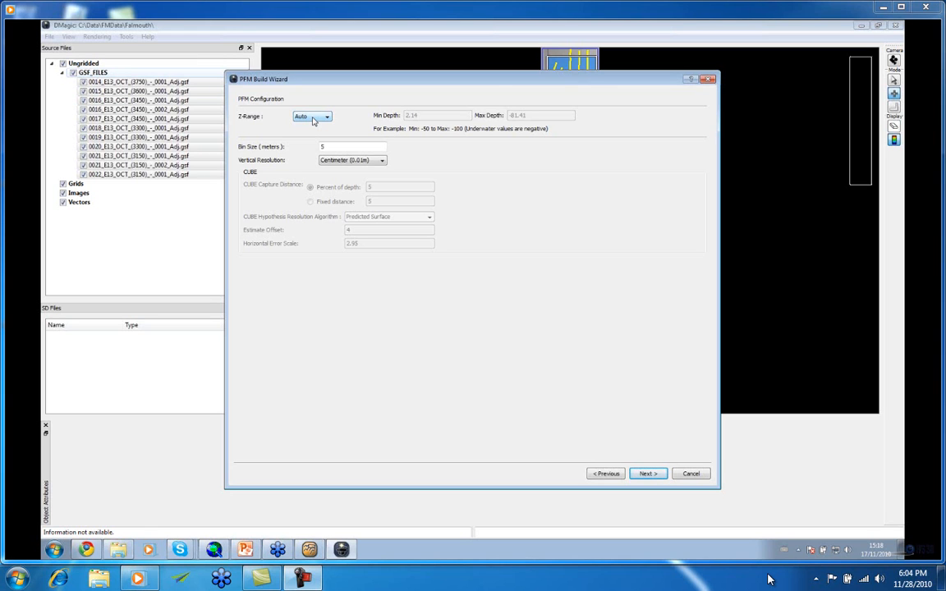
Set the PFM bin size to 4 meters with Centimeter (0.01m) vertical resolution and proceed to the extra attributes
double_click(341, 147)
type("4")
key("Tab")
left_click(382, 162)
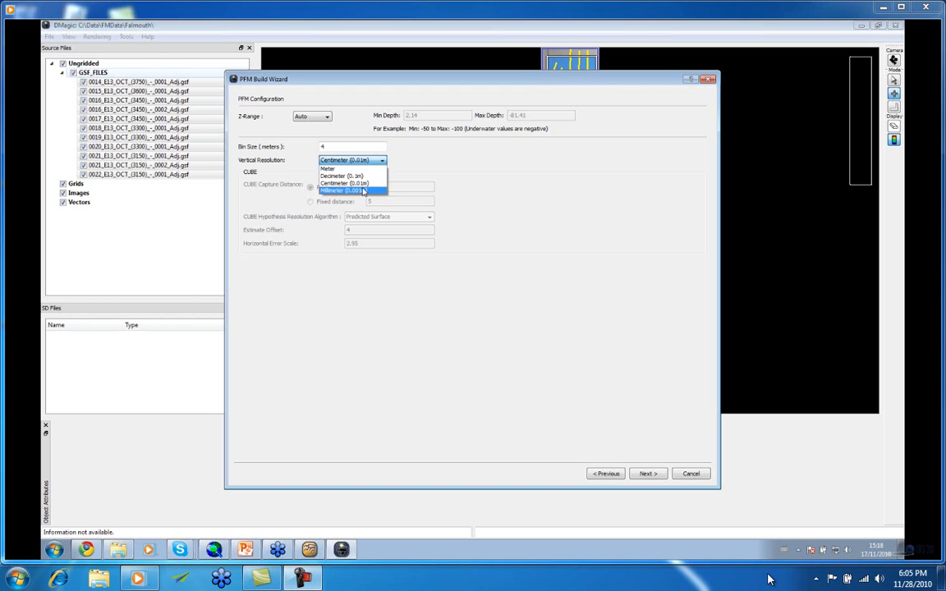
left_click(343, 182)
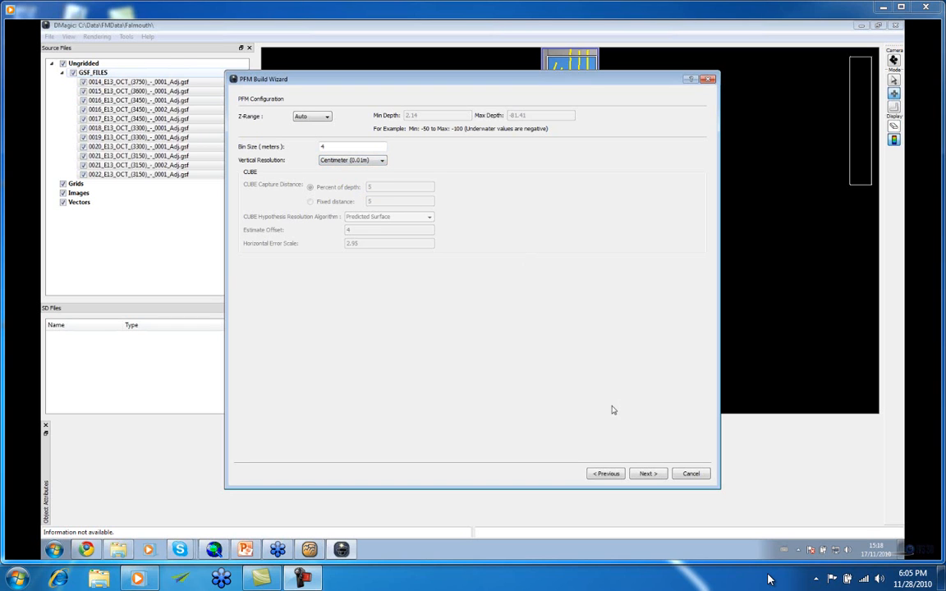
left_click(648, 474)
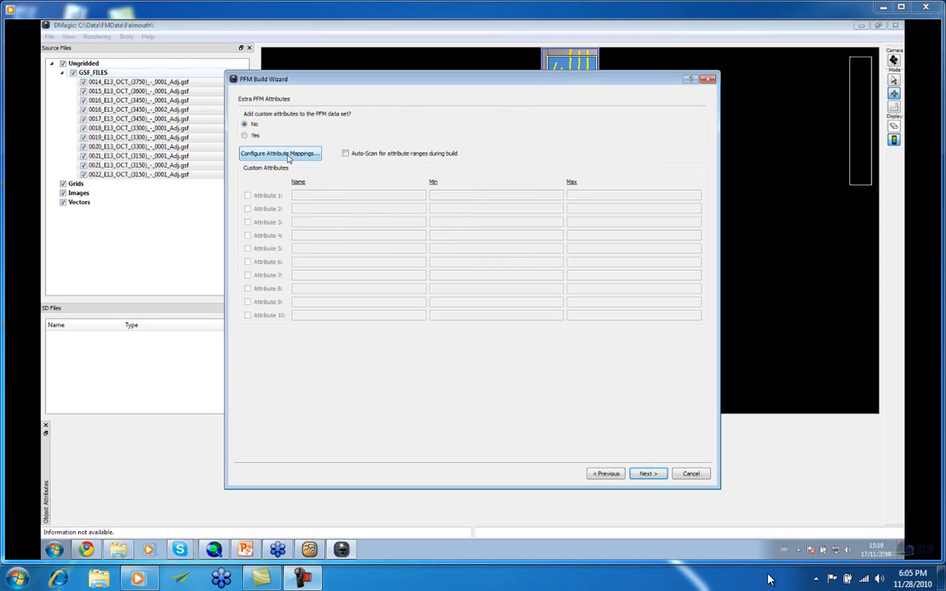
Add custom attributes to the PFM, mapping Roll to Attribute 1 and Heave to Attribute 2
left_click(247, 136)
left_click(280, 154)
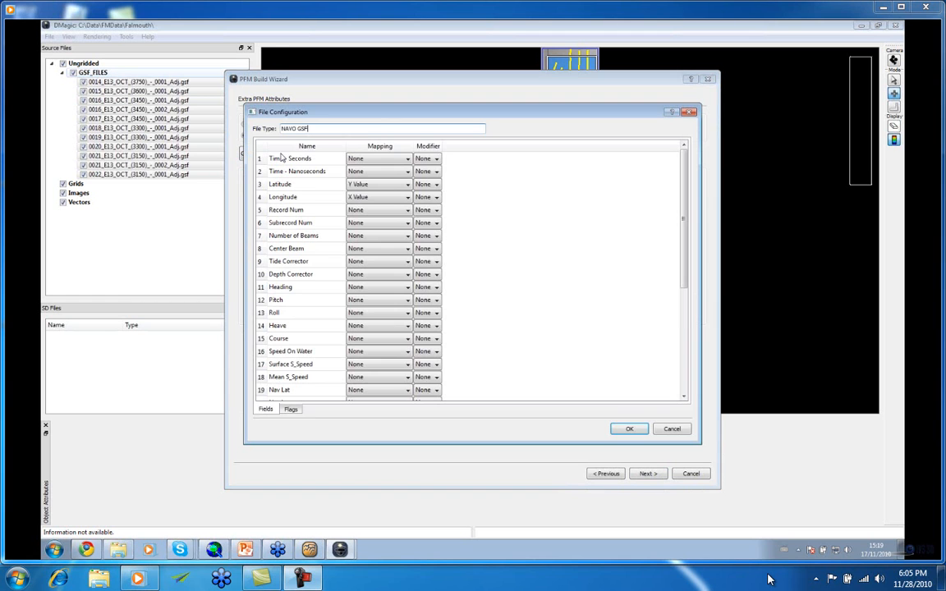
left_click(378, 313)
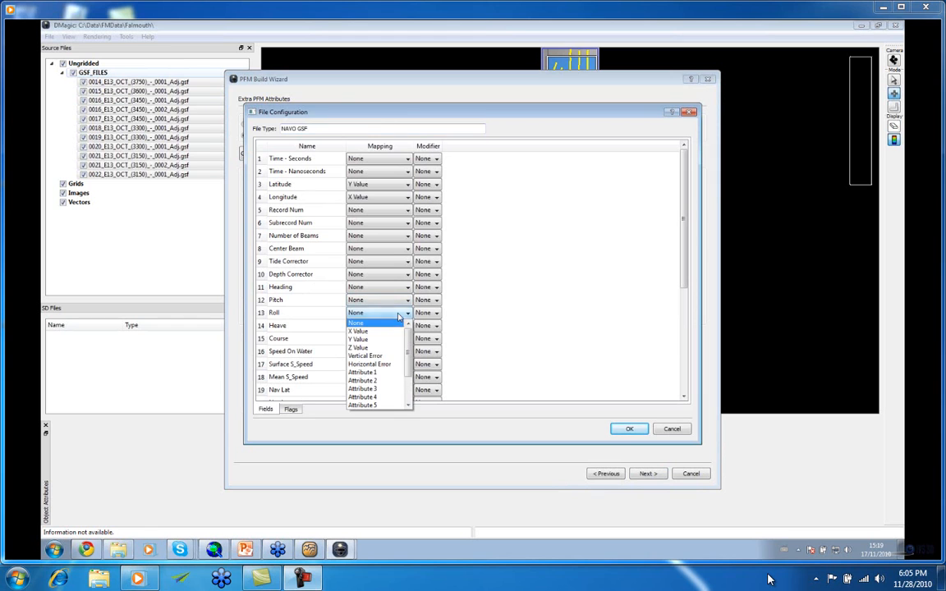
left_click(379, 373)
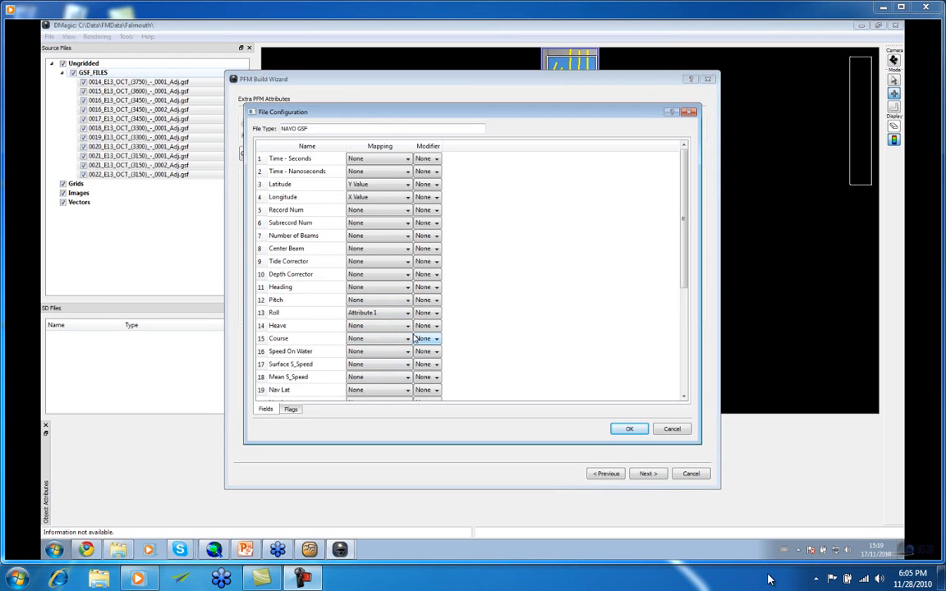
left_click(393, 326)
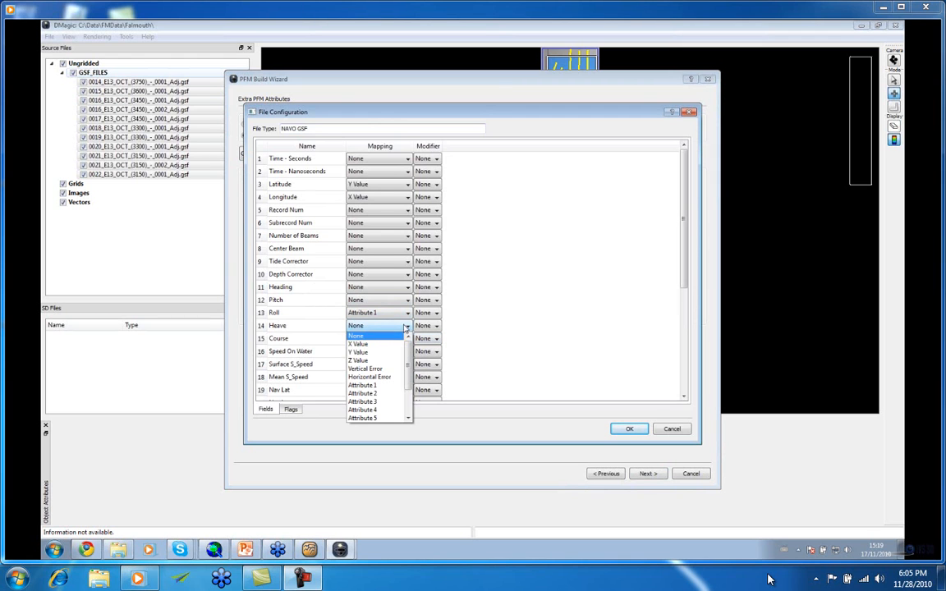
left_click(364, 393)
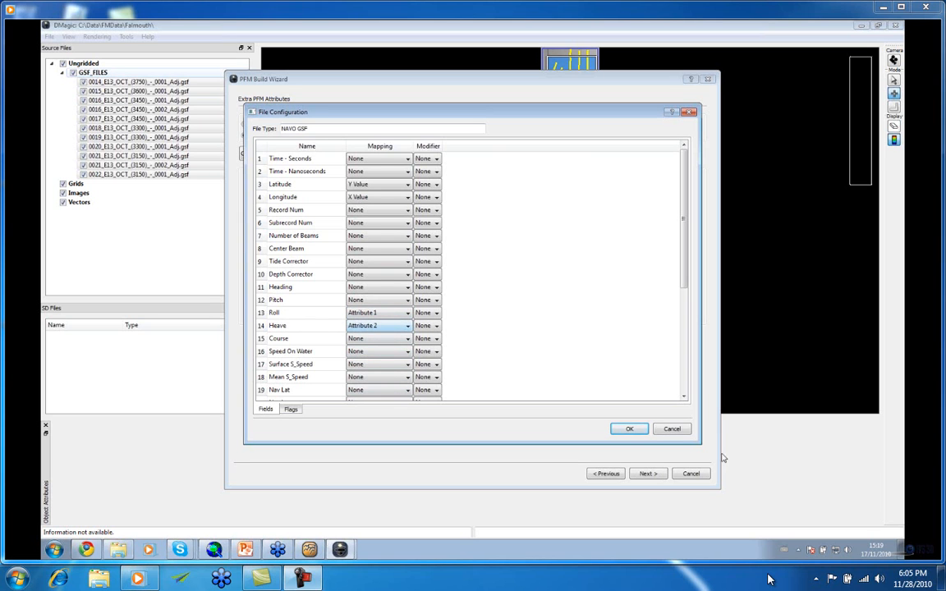
left_click(629, 428)
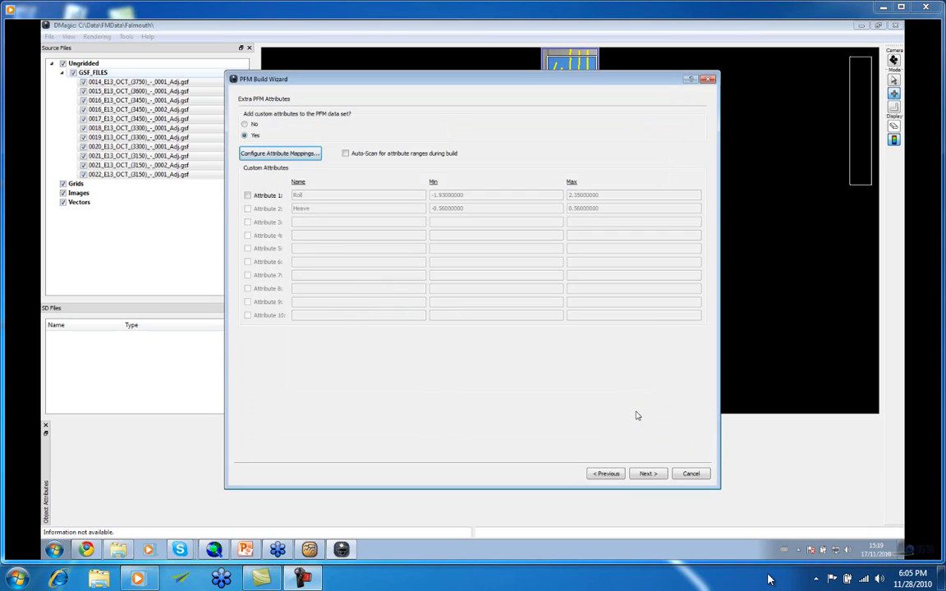
Enable the Roll and Heave custom attributes for the PFM data set
left_click(247, 195)
left_click(247, 209)
left_click(322, 208)
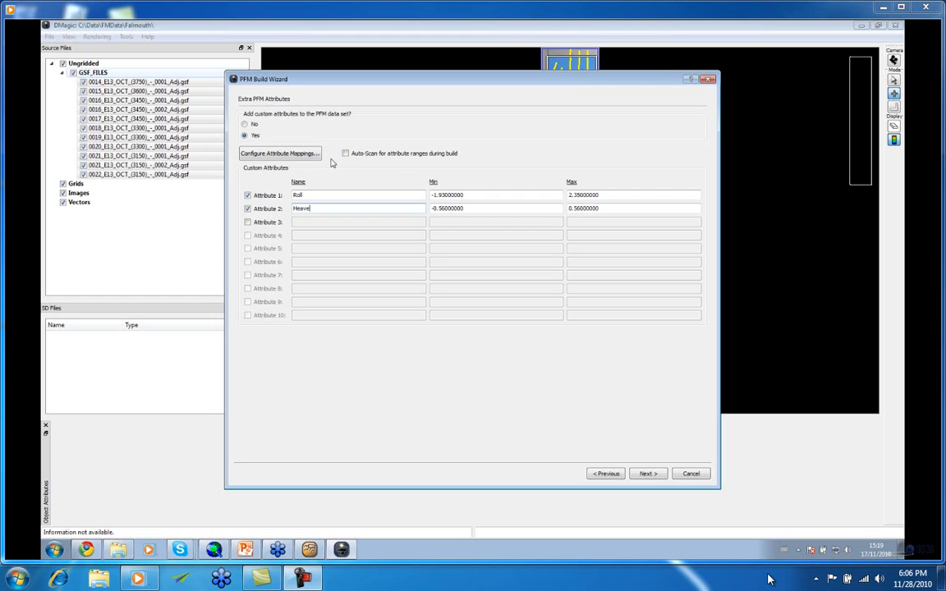
Review the full list of field mappings in the NAVO GSF file configuration and close it
left_click(312, 154)
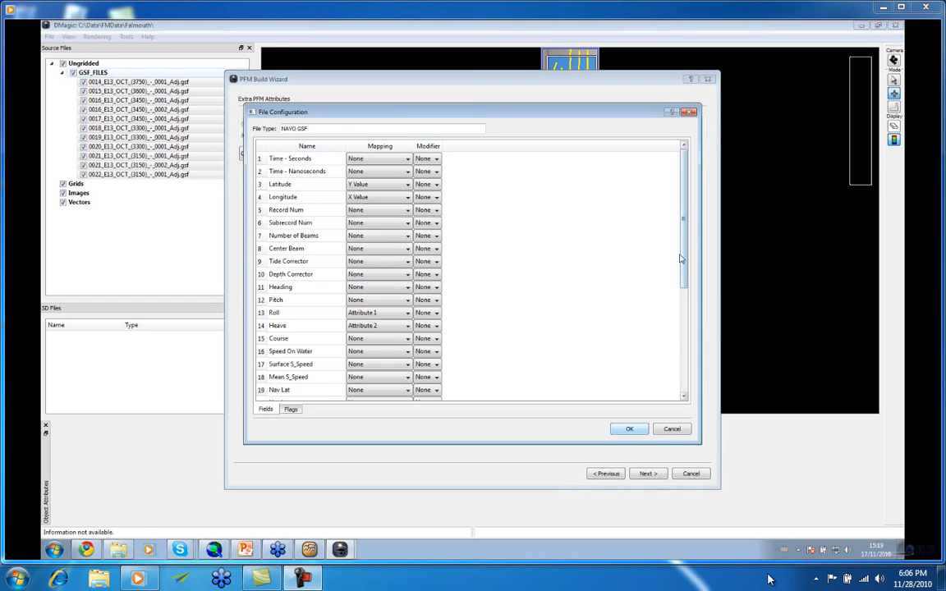
left_click_drag(683, 259, 682, 377)
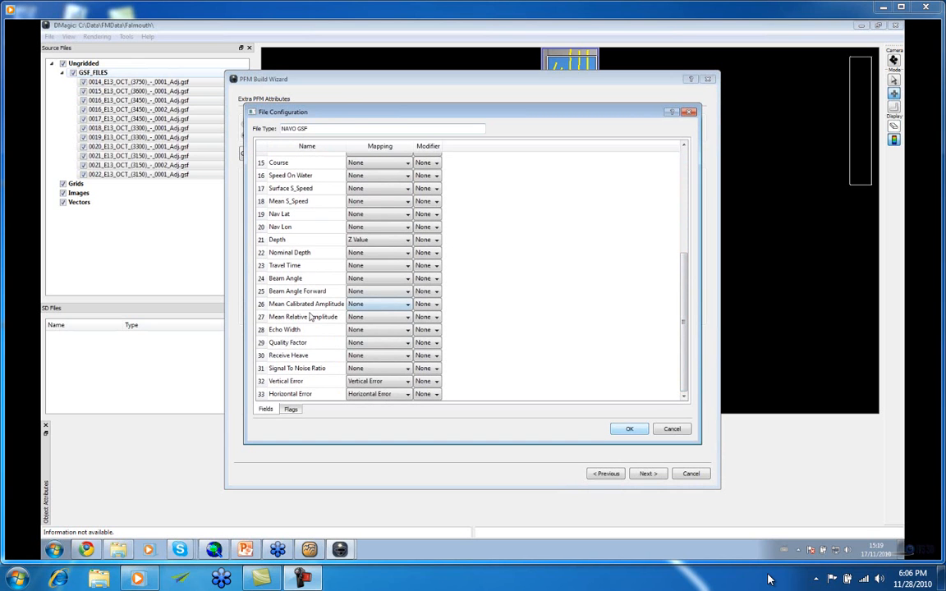
left_click_drag(682, 349, 675, 243)
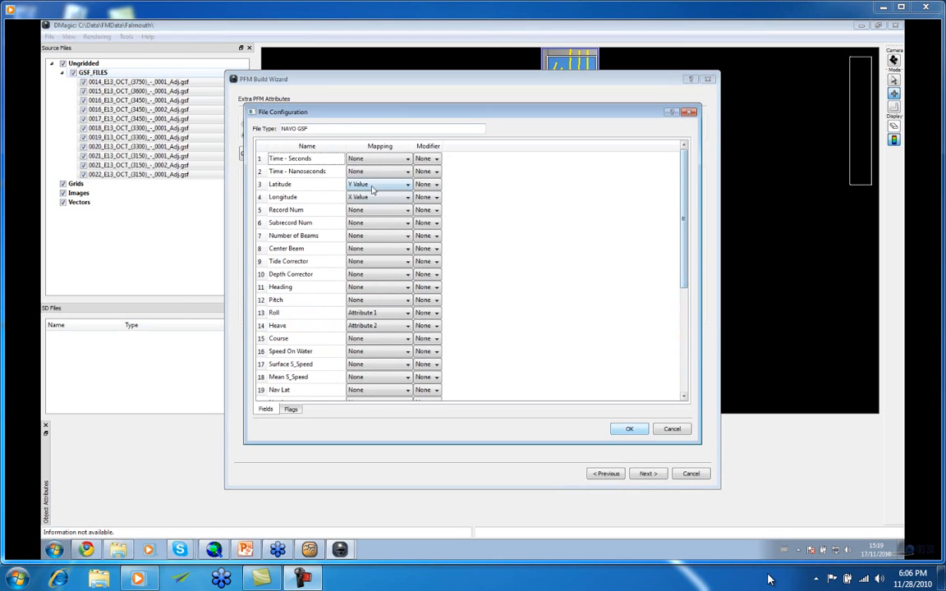
left_click(629, 429)
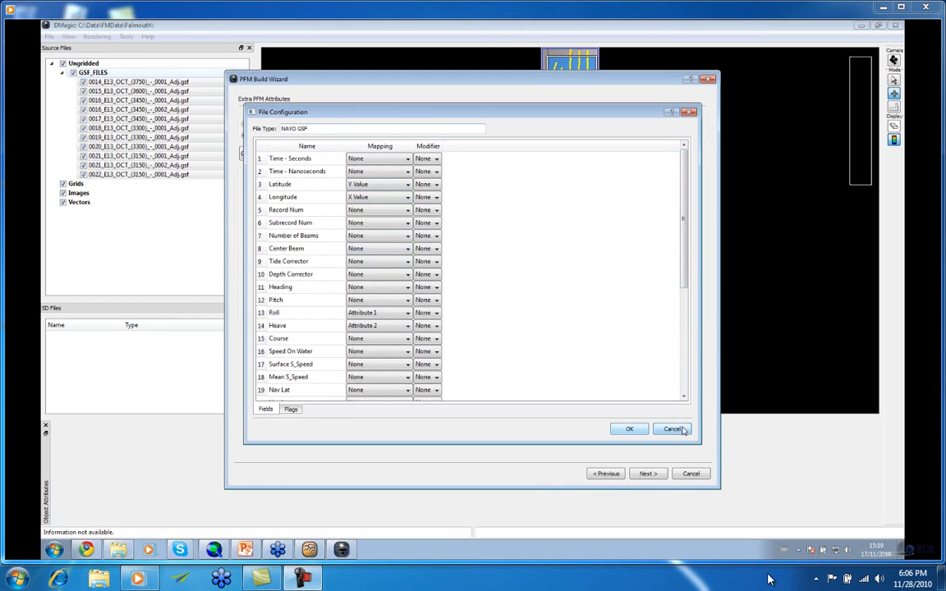
Proceed to the custom filter setup, enable custom filters and choose Subrecord Num as the filter field
left_click(644, 474)
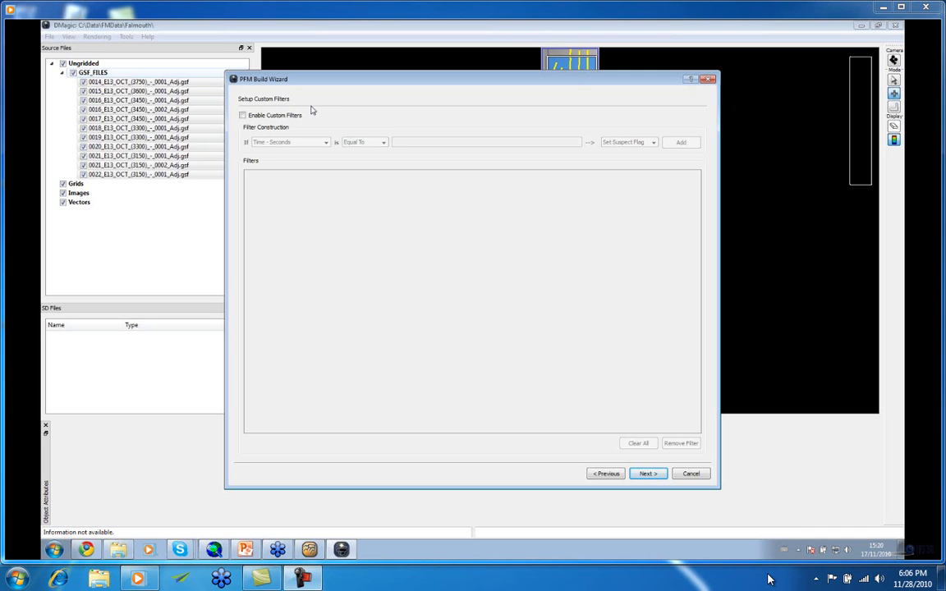
left_click(255, 118)
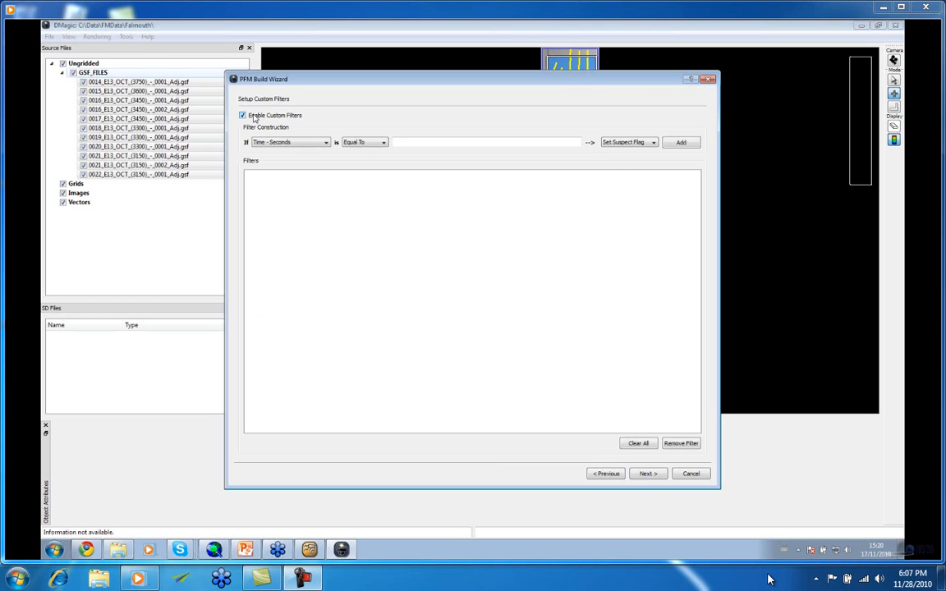
left_click(326, 143)
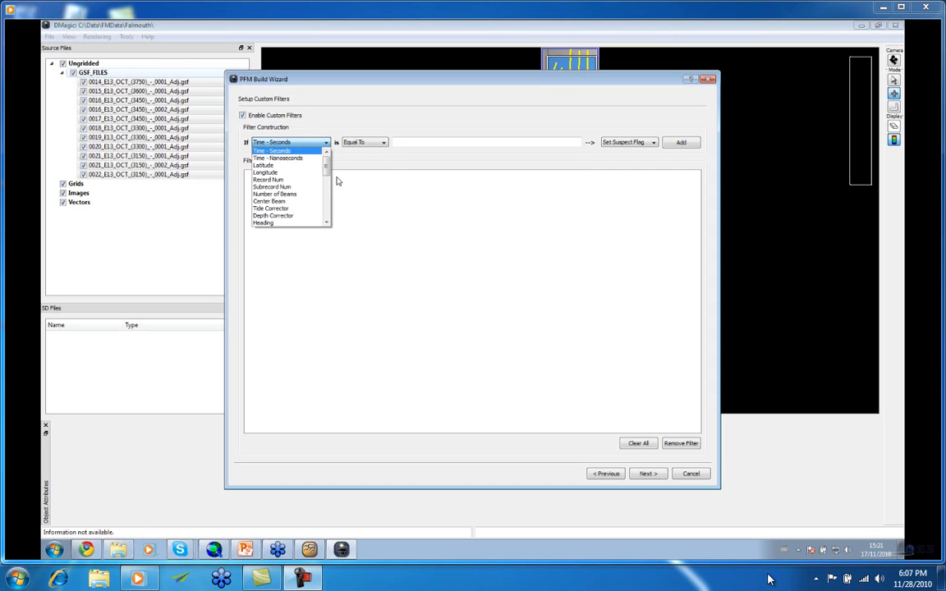
scroll(326, 168, "down", 1)
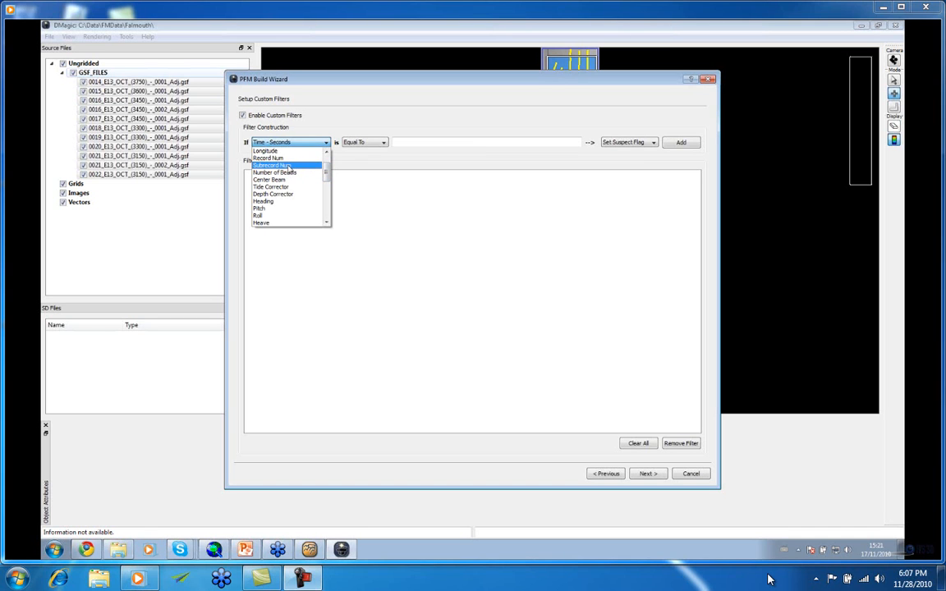
left_click(288, 166)
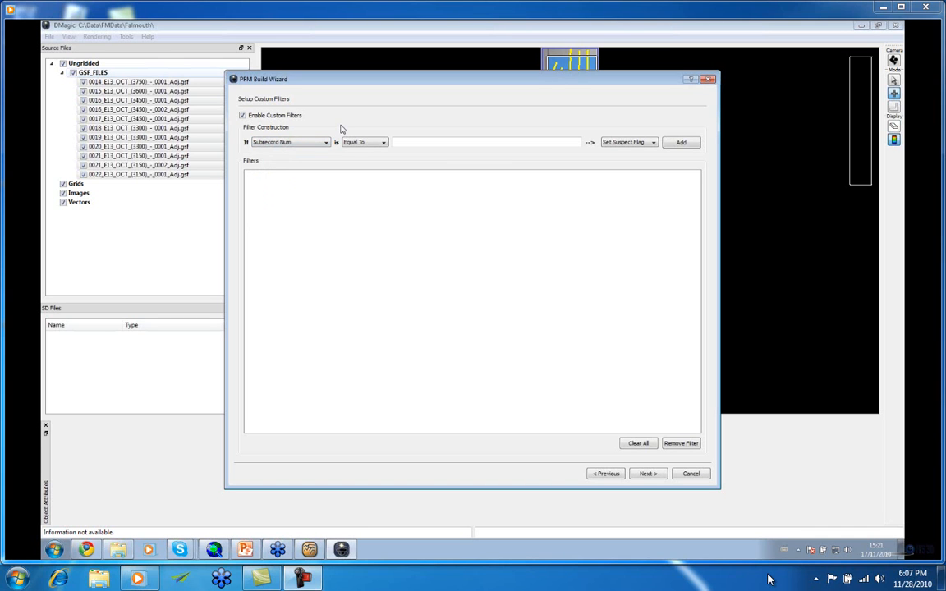
left_click(295, 142)
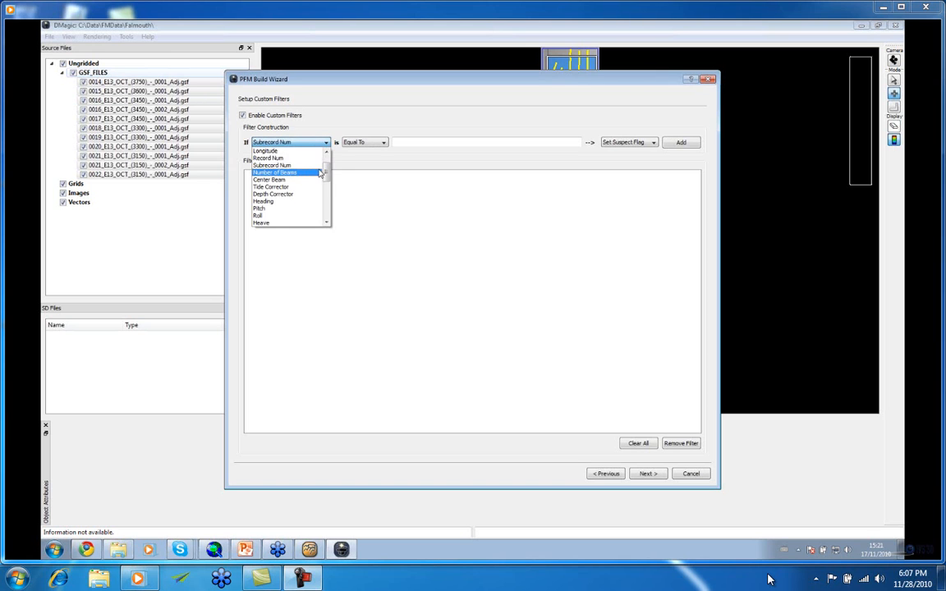
scroll(328, 171, "up", 2)
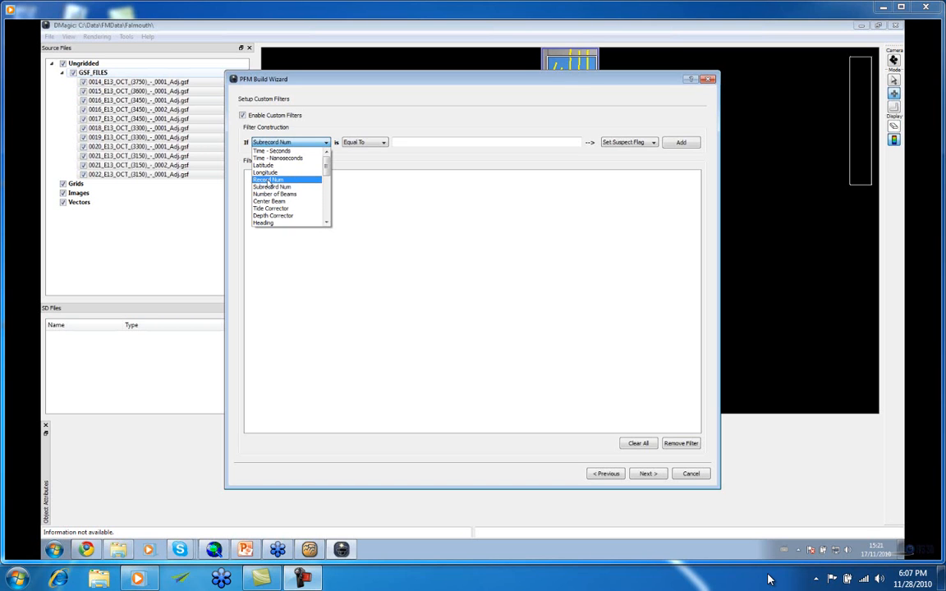
left_click(268, 186)
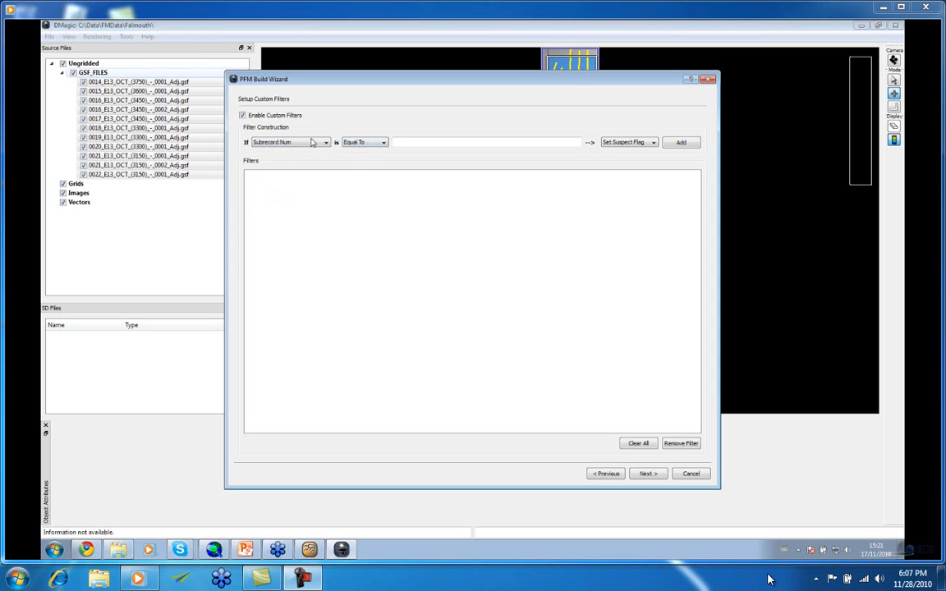
Add a filter that sets the rejected flag when Subrecord Num is less than 5
left_click(376, 143)
left_click(357, 165)
left_click(417, 142)
left_click(650, 143)
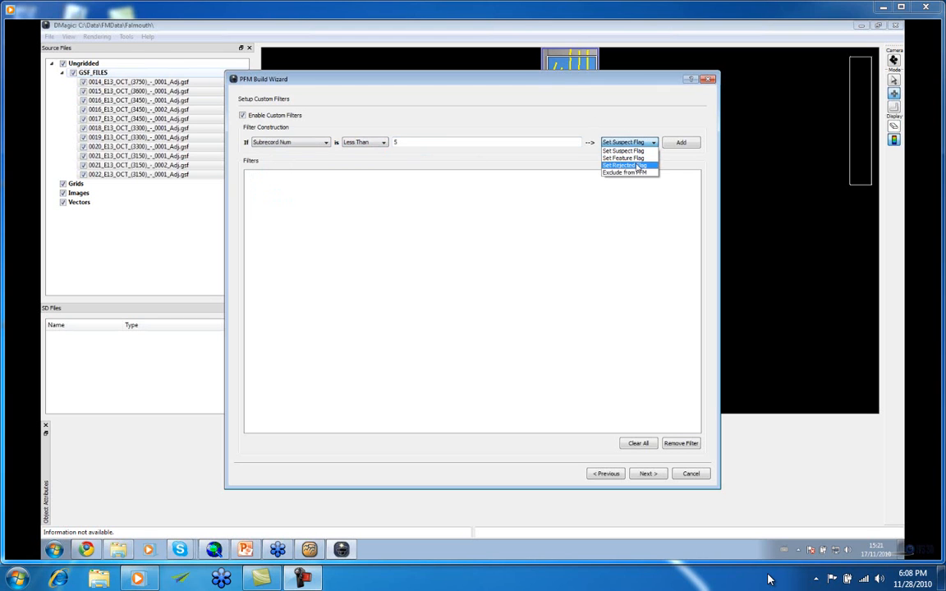
left_click(636, 168)
left_click(681, 142)
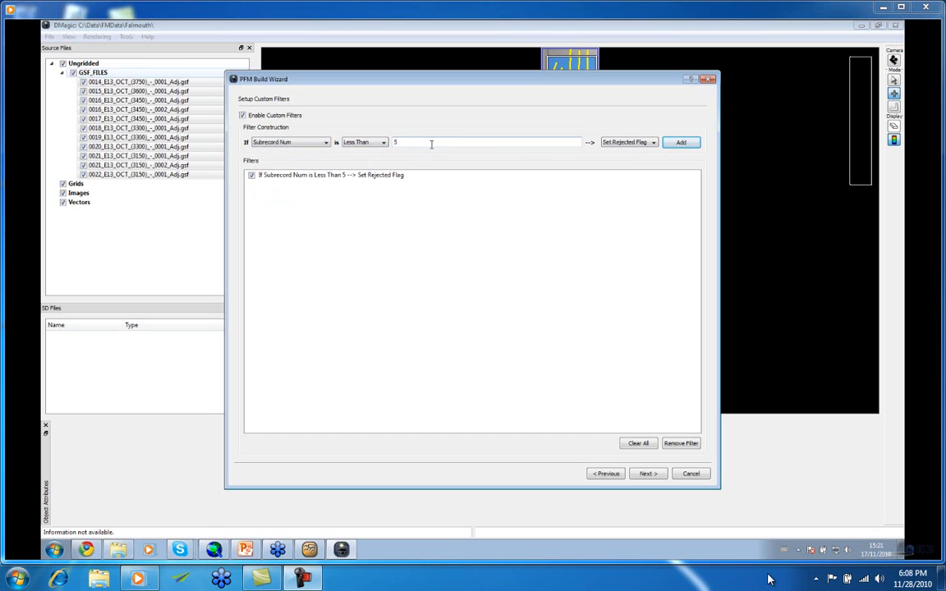
Add a second filter that sets the rejected flag when Subrecord Num is greater than 235
left_click(380, 143)
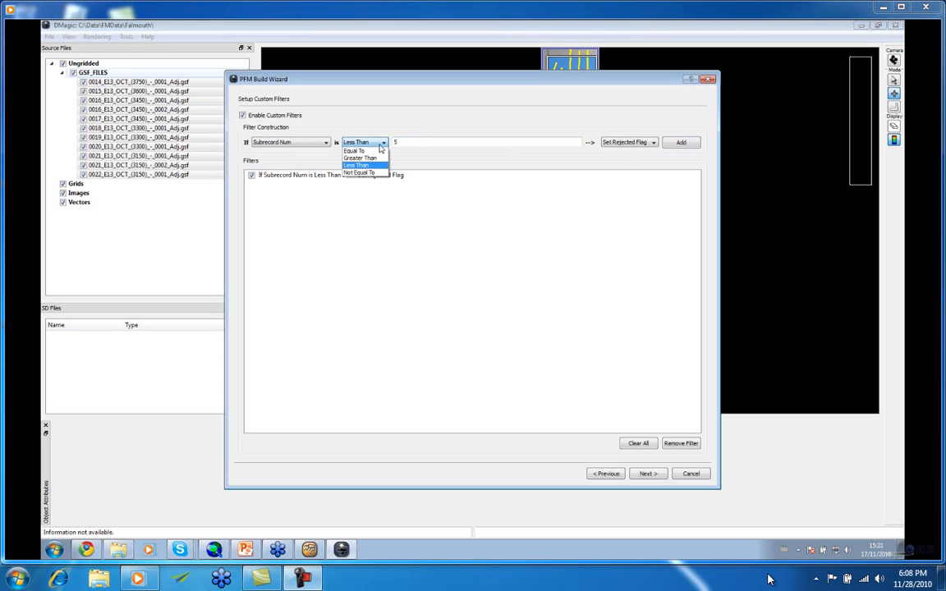
left_click(377, 158)
double_click(426, 145)
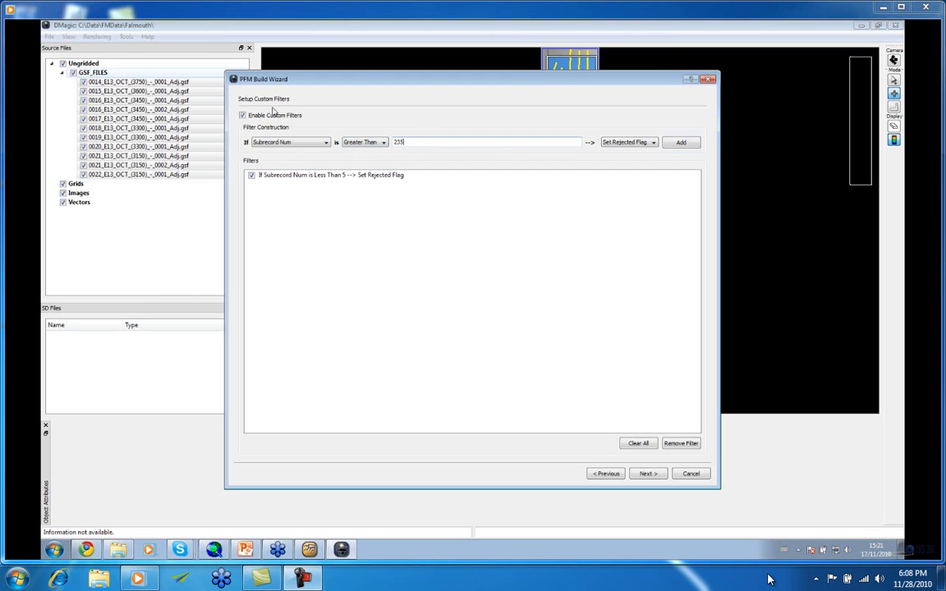
left_click(681, 143)
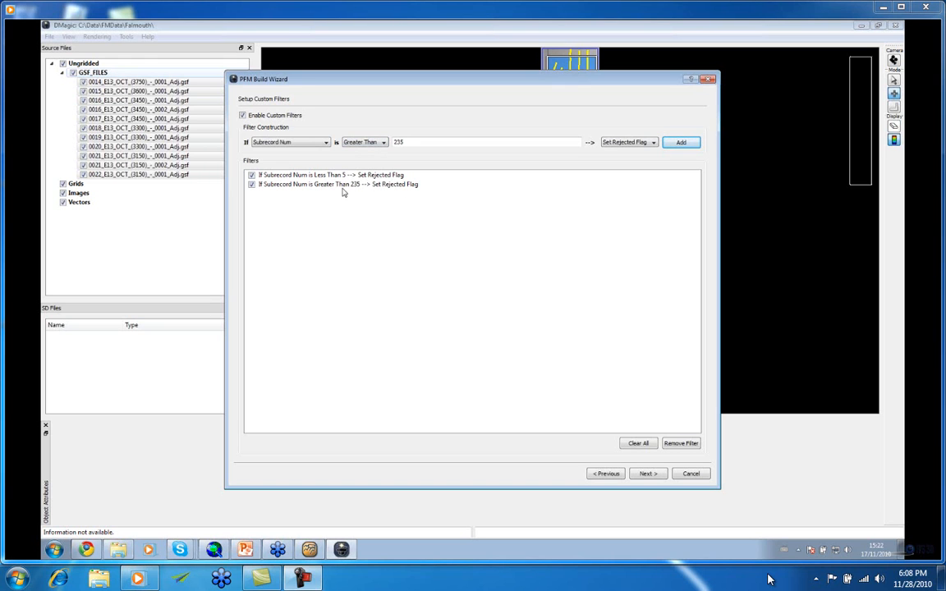
Add a third custom filter that sets the rejected flag when Depth is greater than 35
left_click(325, 142)
left_click_drag(326, 171, 326, 199)
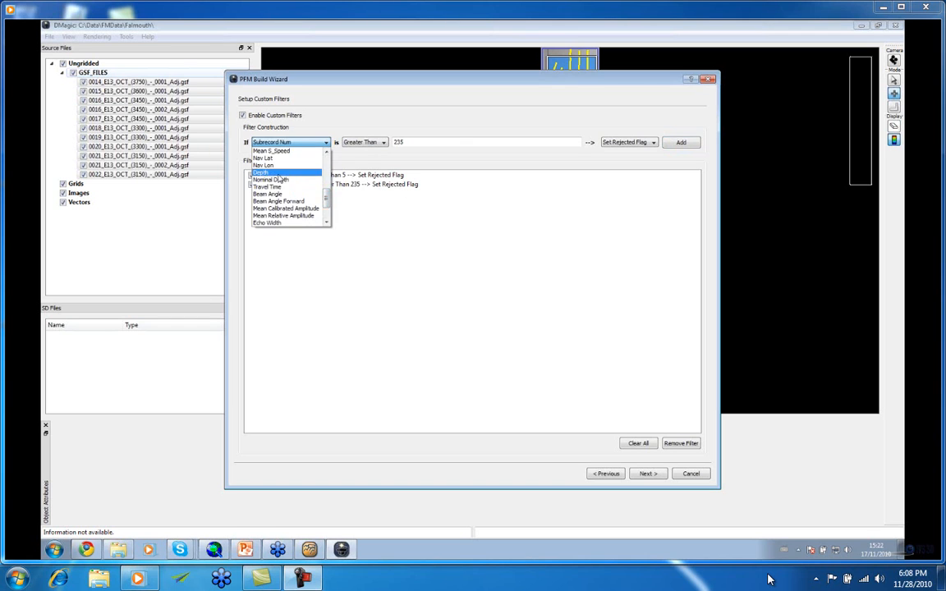
left_click(279, 173)
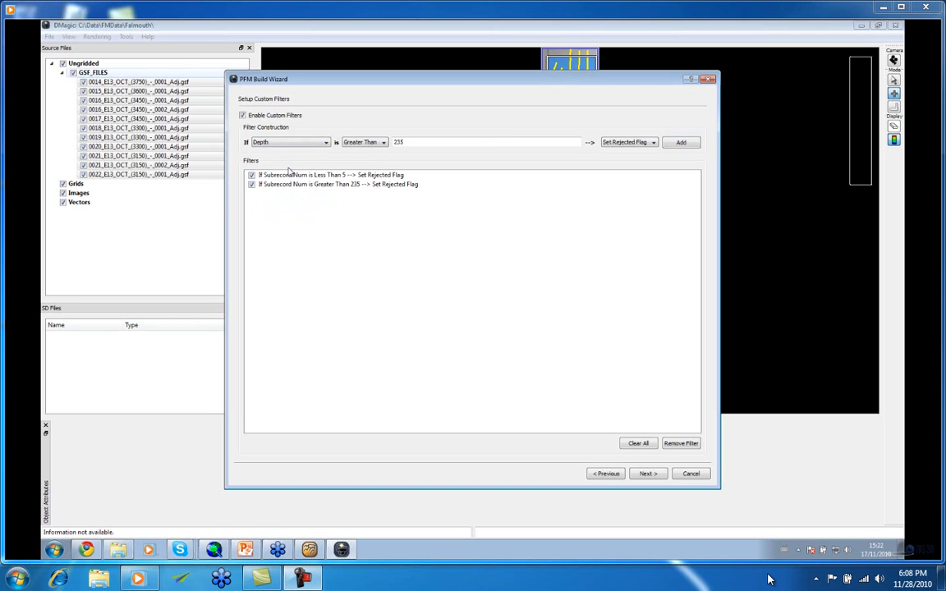
left_click(365, 143)
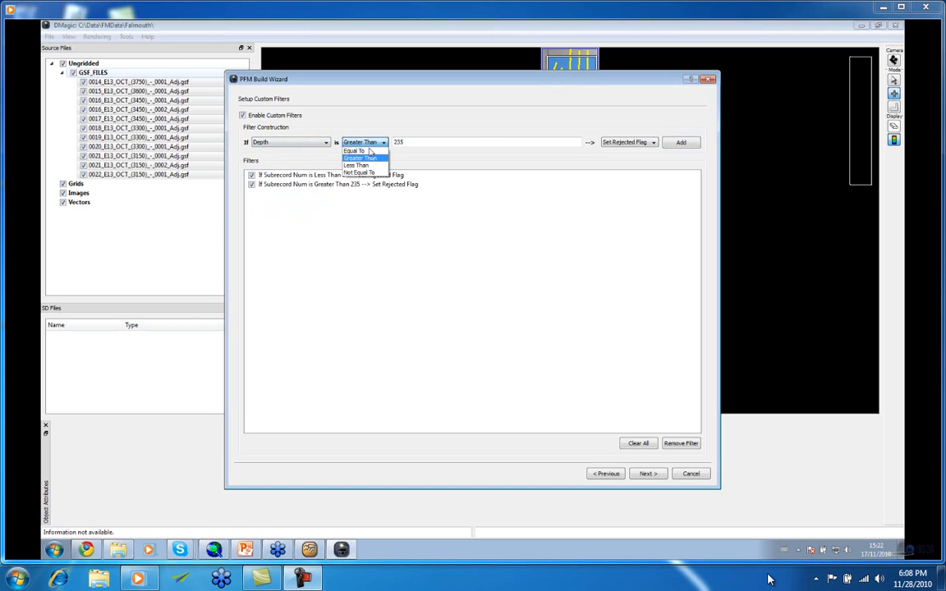
left_click(356, 121)
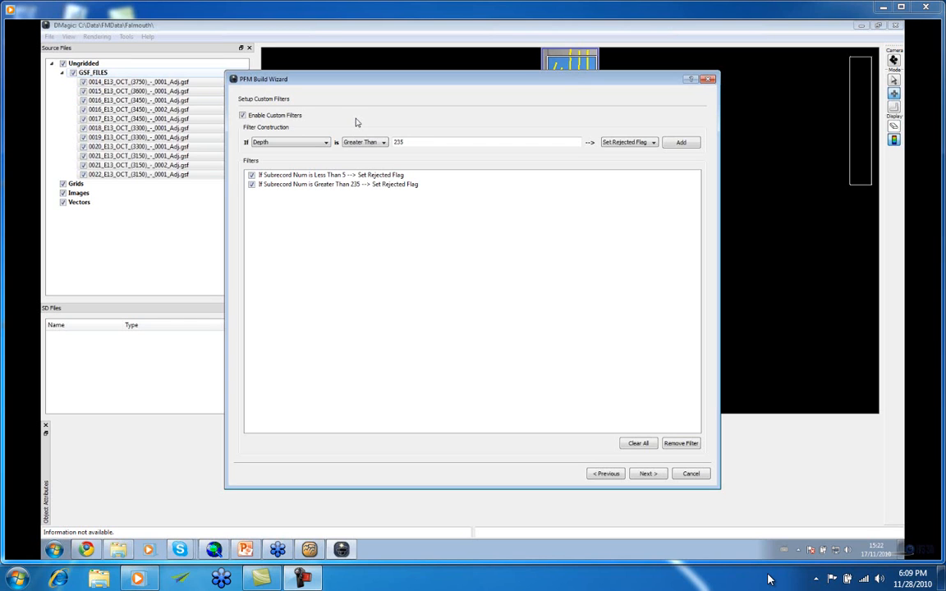
left_click_drag(414, 142, 369, 142)
type("35")
left_click(692, 143)
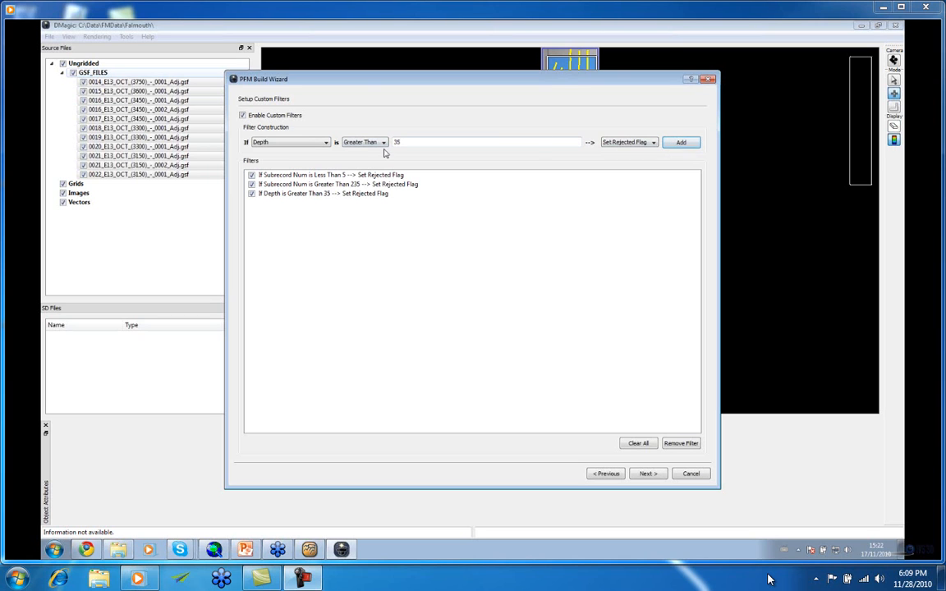
Replace the depth filter with one that sets the rejected flag when Depth is greater than -35
left_click(320, 195)
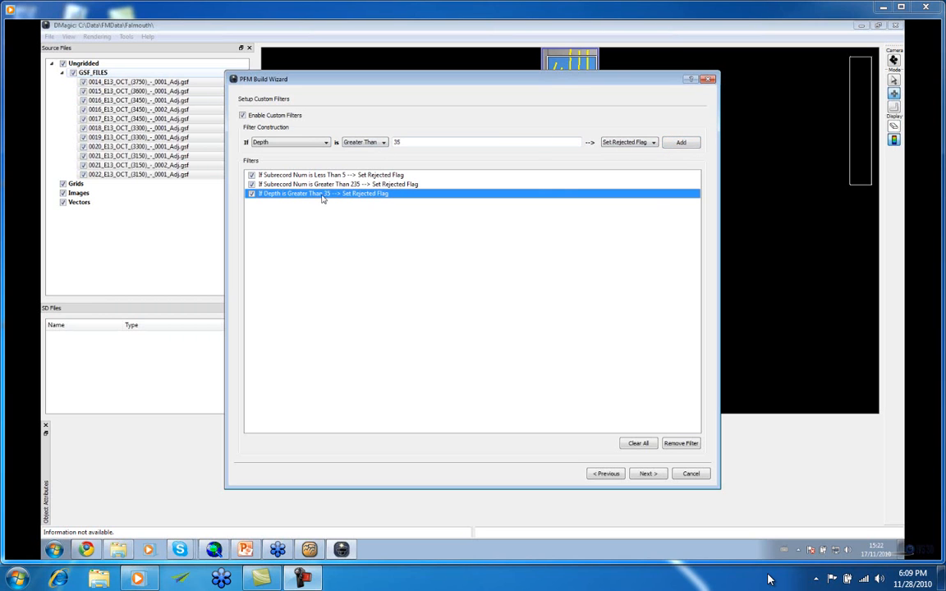
left_click(682, 444)
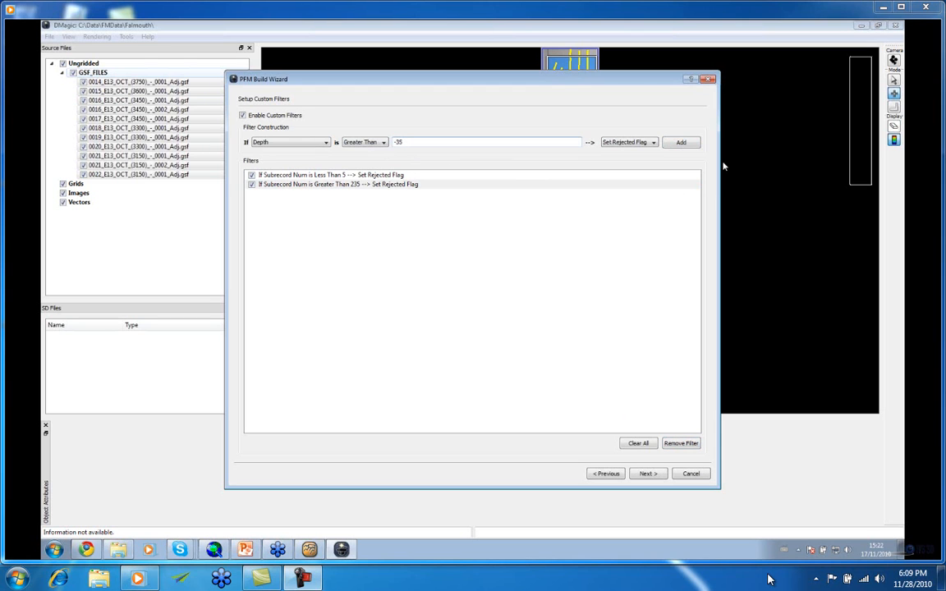
left_click(681, 143)
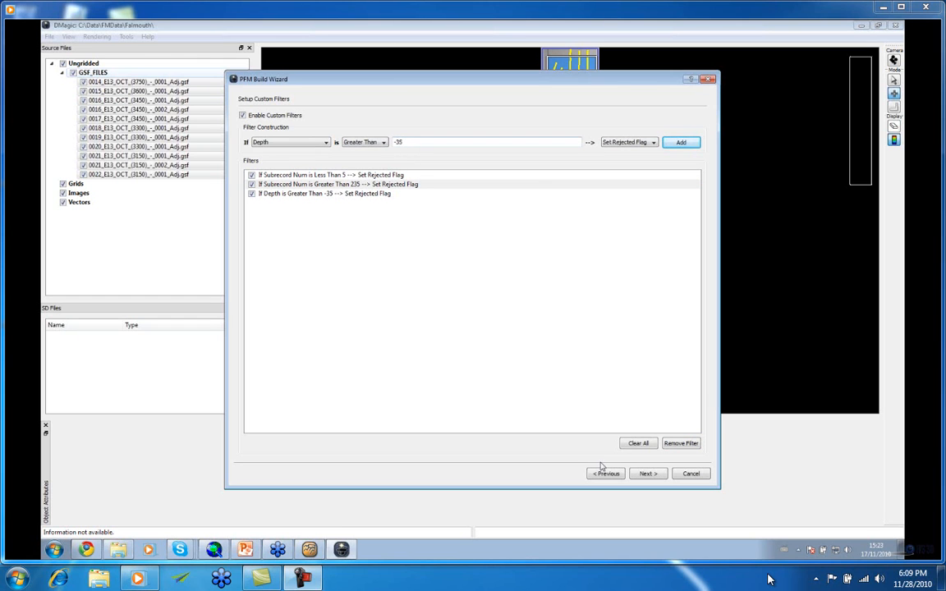
Proceed to the output settings, name the PFM Falmouth1 and run the build
left_click(646, 474)
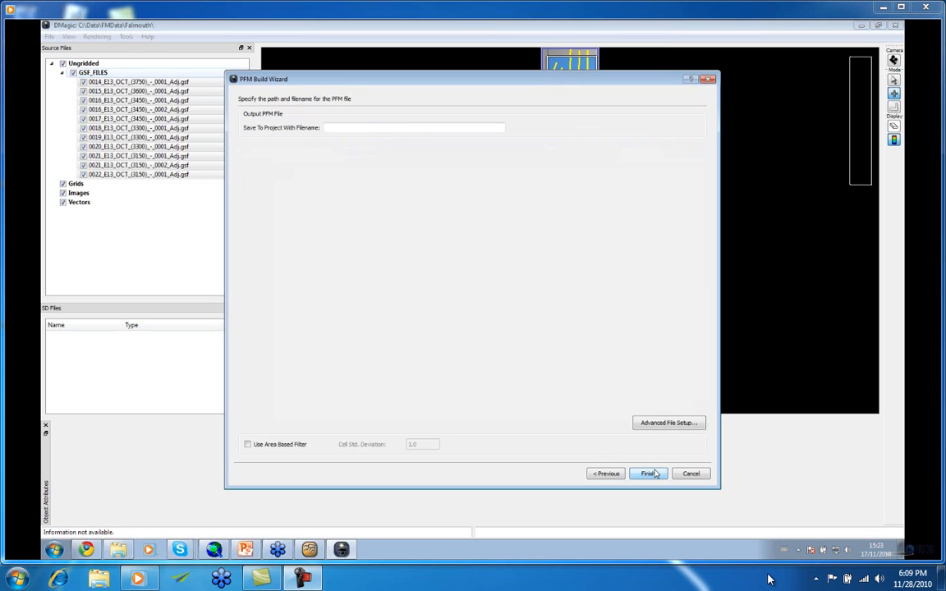
left_click(363, 130)
type("1")
left_click(648, 474)
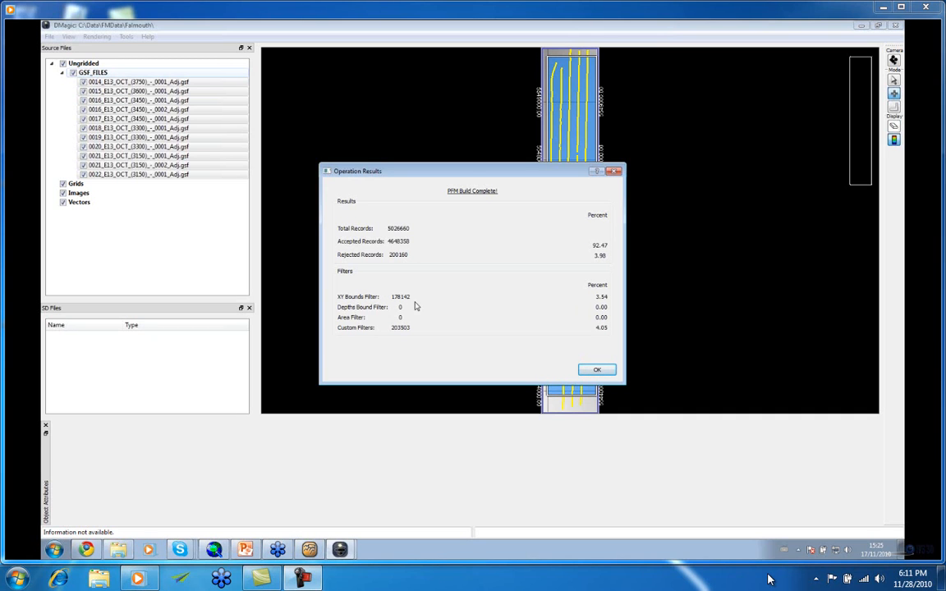
Review the PFM build results, dismiss them and select Falmouth1.sd among the SD files
left_click_drag(478, 173, 352, 160)
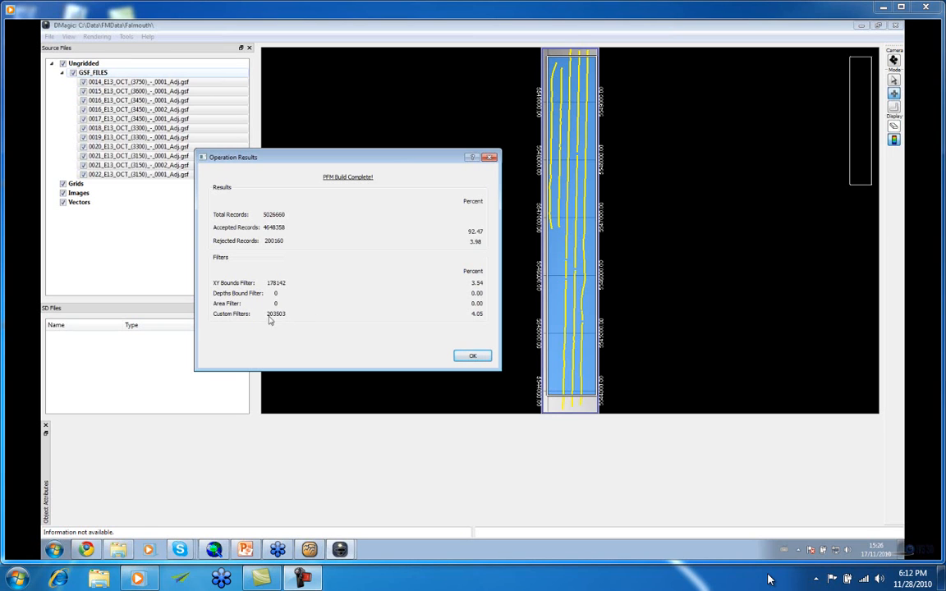
left_click(474, 357)
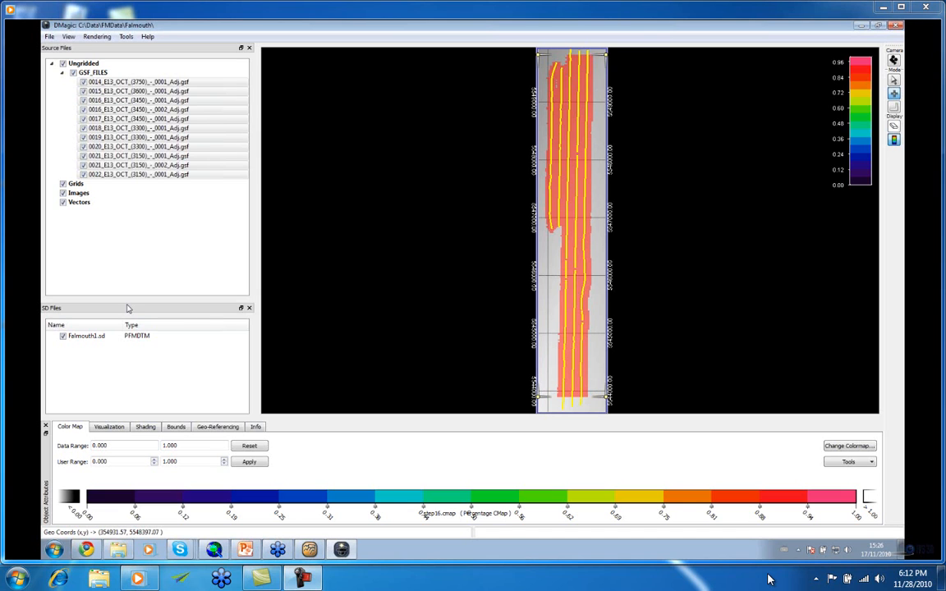
left_click(103, 337)
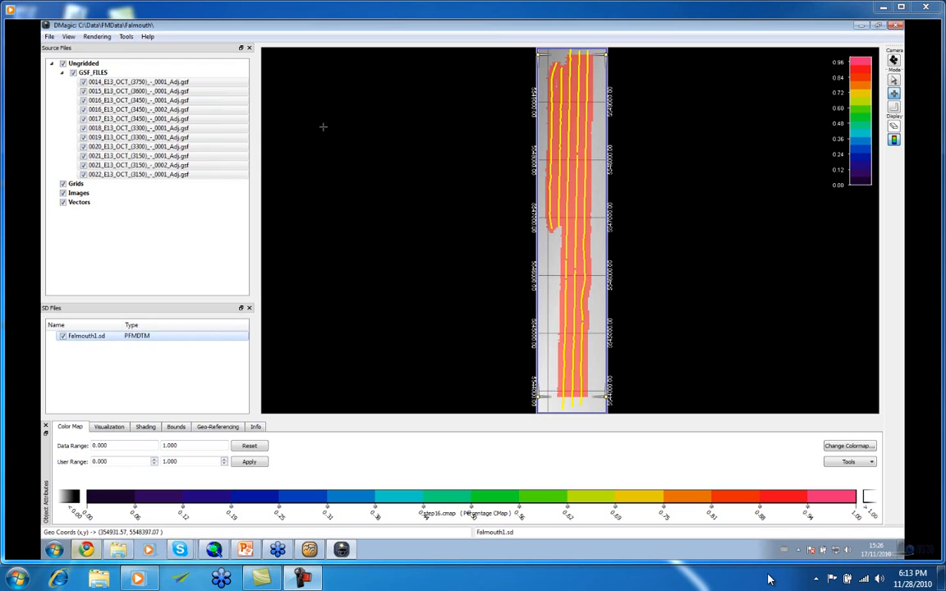
Launch Fledermaus and open the Falmouth1.sd object from the Falmouth project's SD folder
left_click(59, 551)
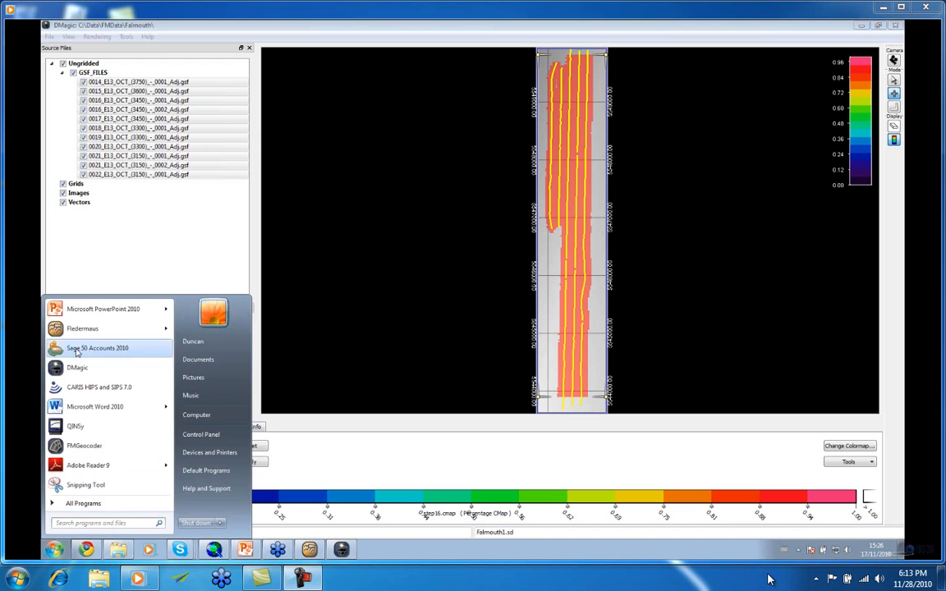
left_click(82, 314)
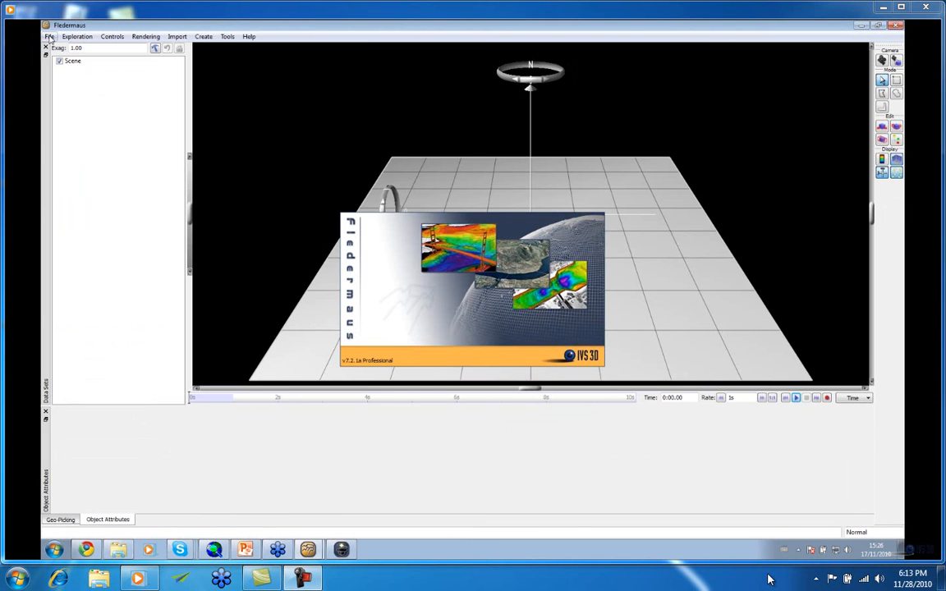
left_click(50, 37)
left_click(92, 49)
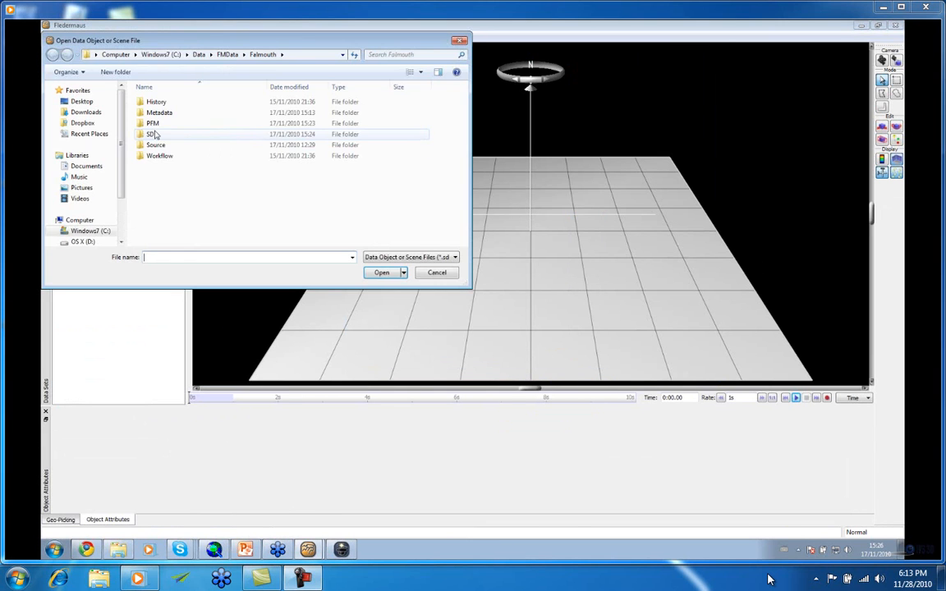
double_click(154, 134)
left_click(150, 100)
left_click(382, 272)
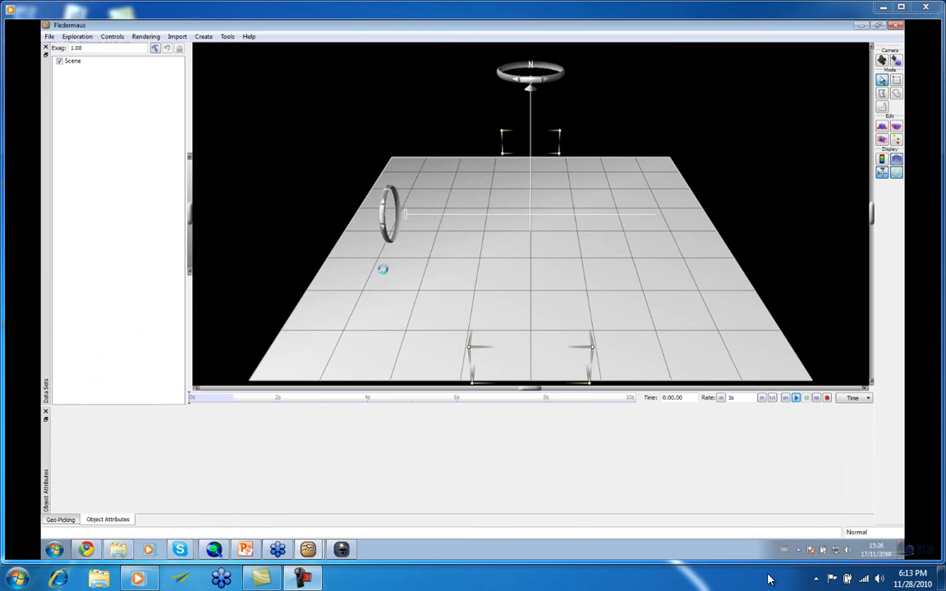
Check the geo-referencing of Falmouth1.sd and examine its coverage map in the 3D scene
left_click_drag(546, 228, 573, 233)
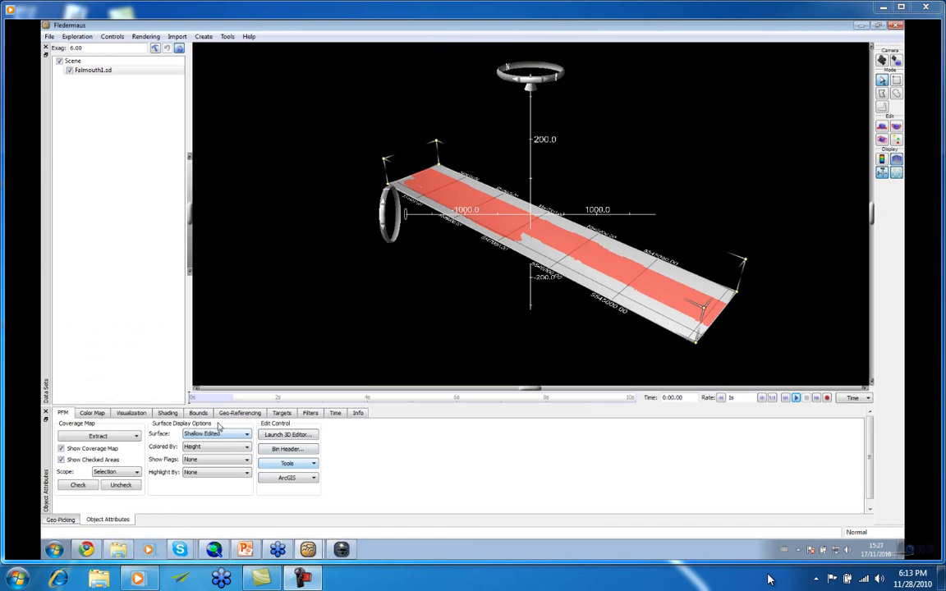
left_click(253, 414)
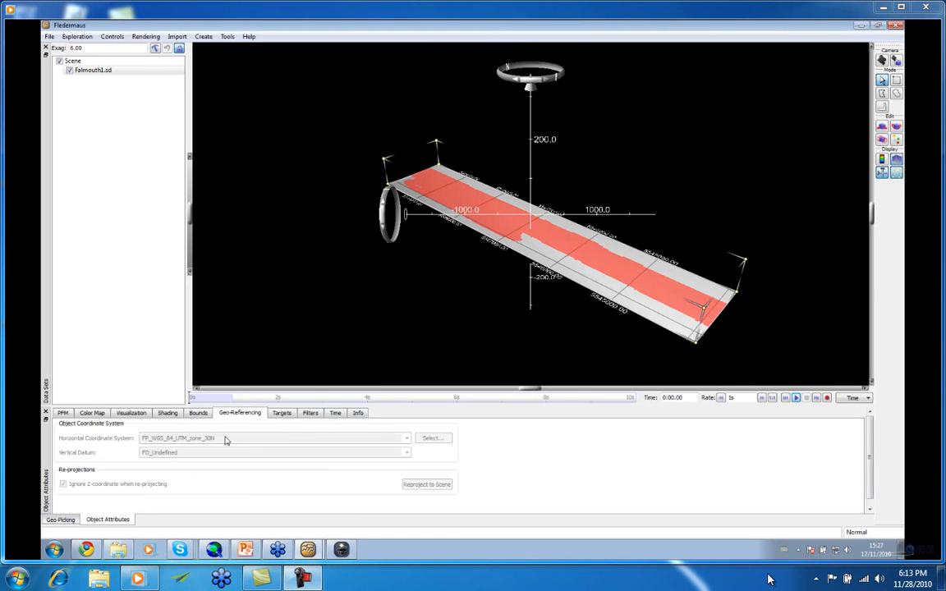
left_click(65, 414)
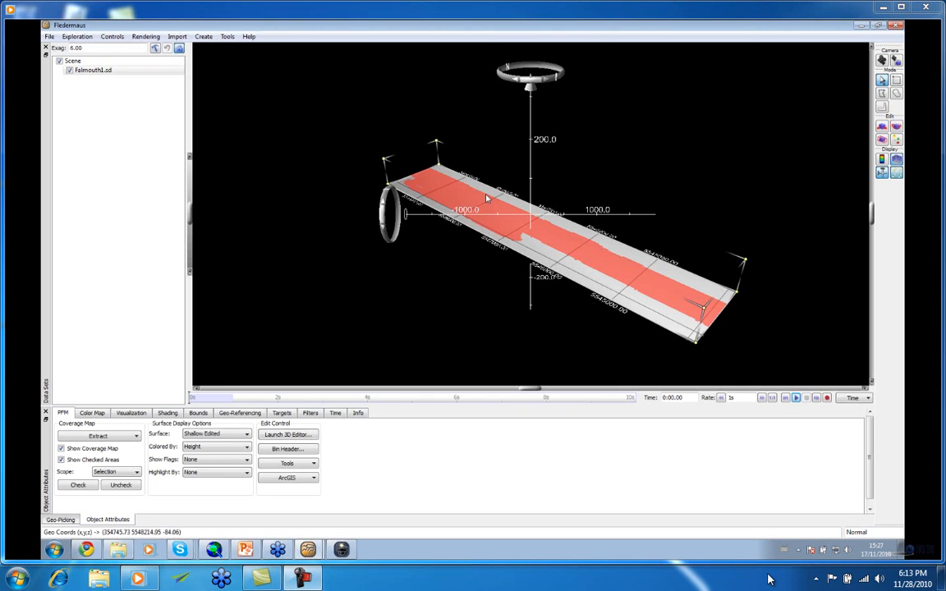
left_click_drag(499, 194, 476, 218)
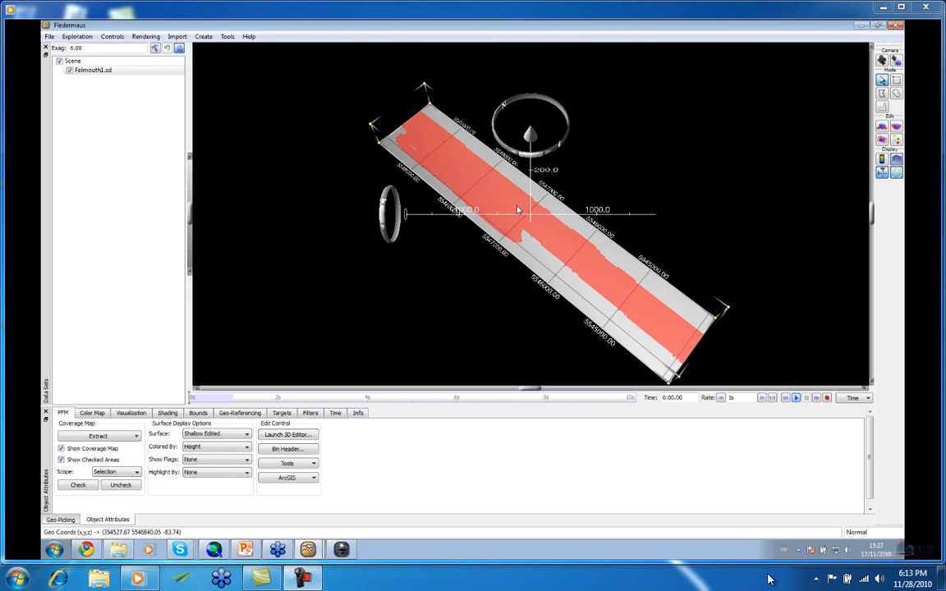
left_click_drag(506, 211, 510, 206)
scroll(510, 206, "up", 3)
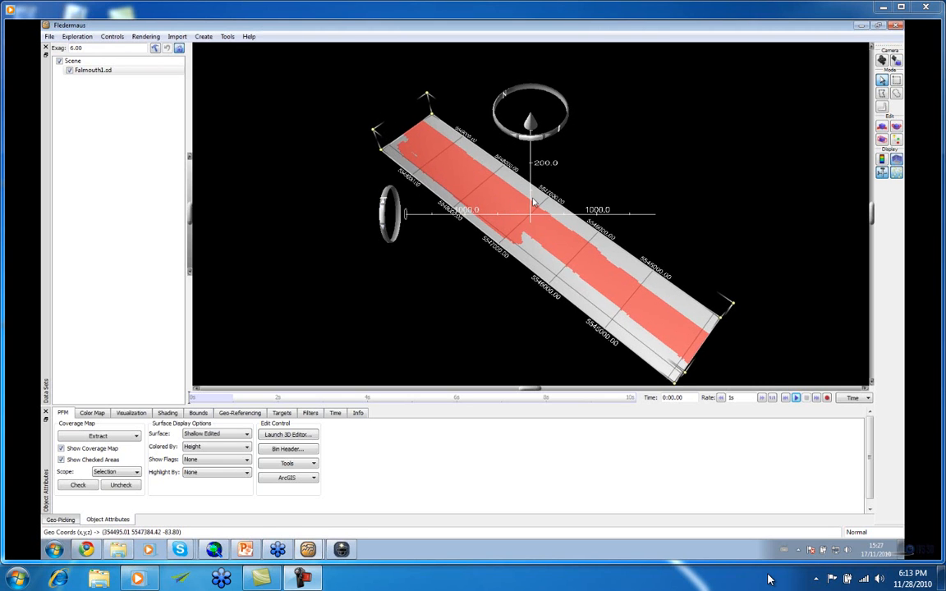
scroll(516, 210, "down", 5)
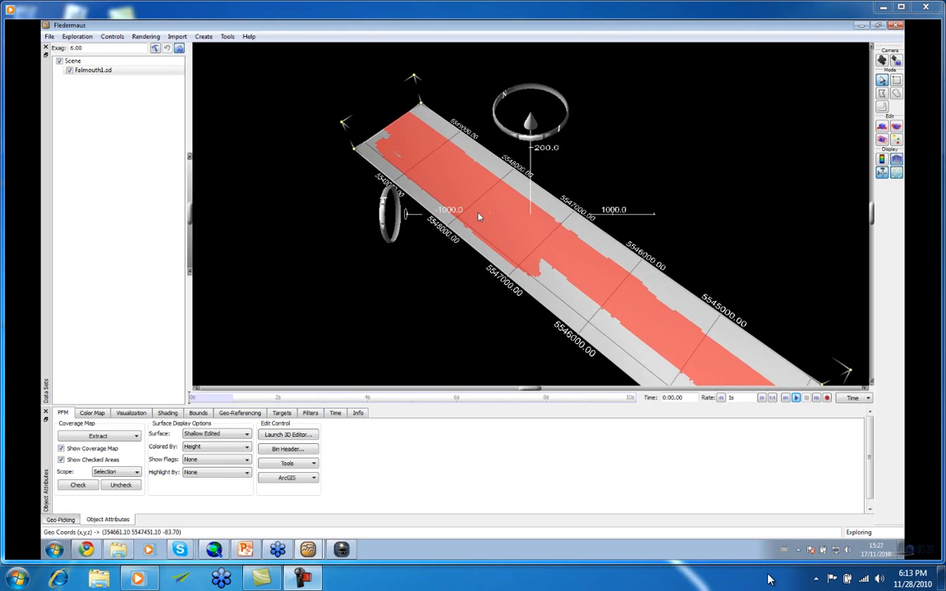
Extract the surface for a rectangular region in the northern half of the coverage map, and extract the entire area
left_click(895, 80)
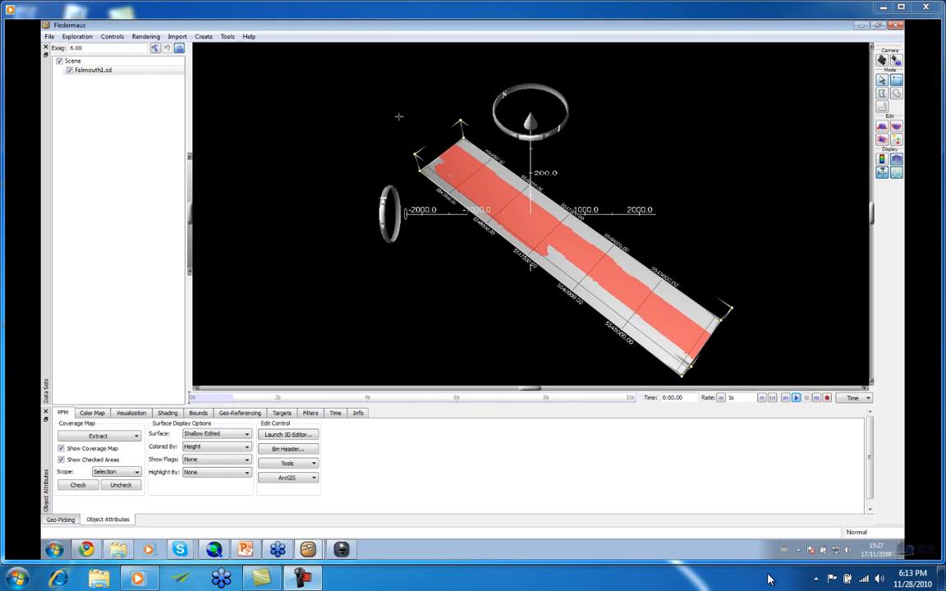
left_click_drag(495, 164, 545, 244)
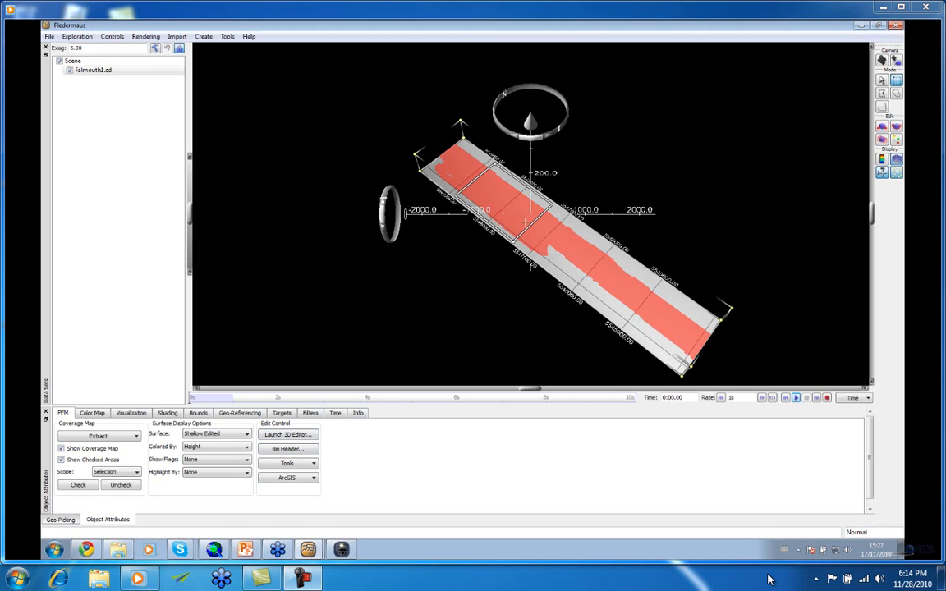
left_click(98, 436)
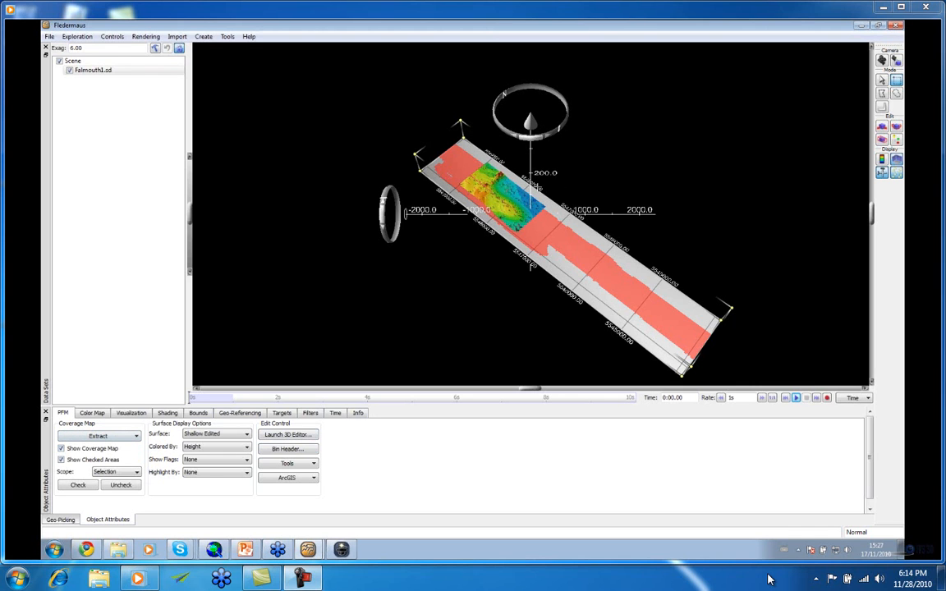
left_click(115, 436)
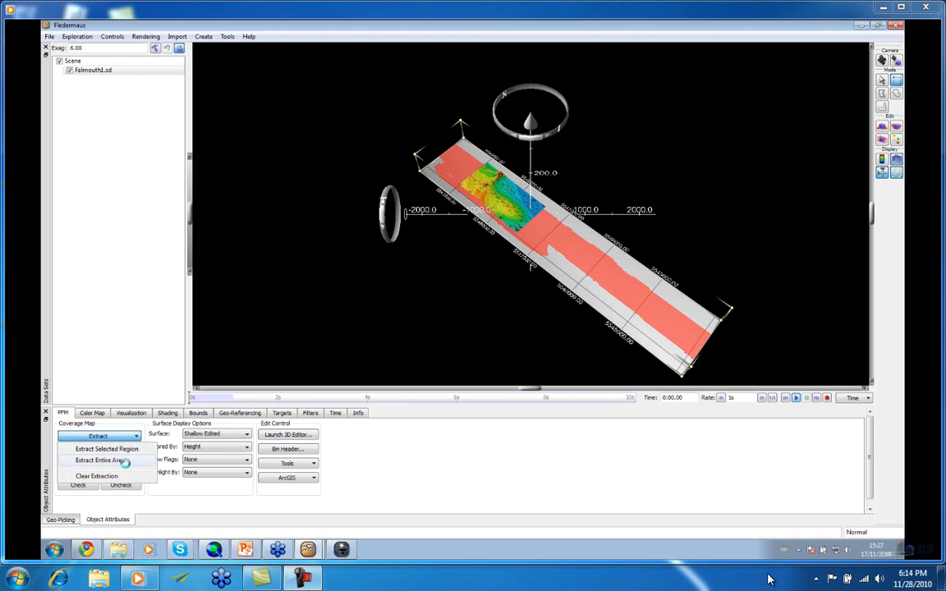
left_click(125, 462)
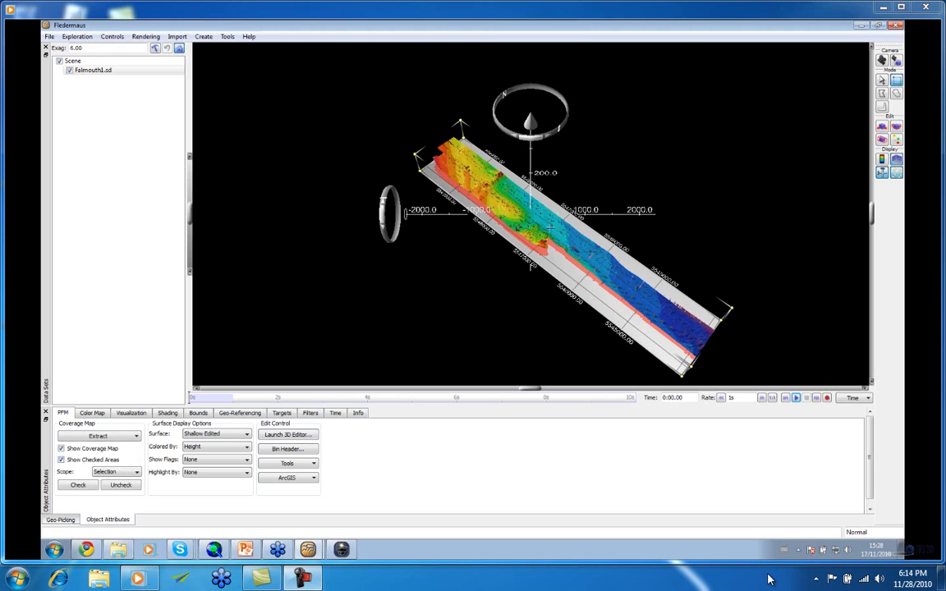
Examine the extracted shallow edited surface at close range around its middle section
left_click(883, 81)
left_click_drag(580, 247, 497, 257)
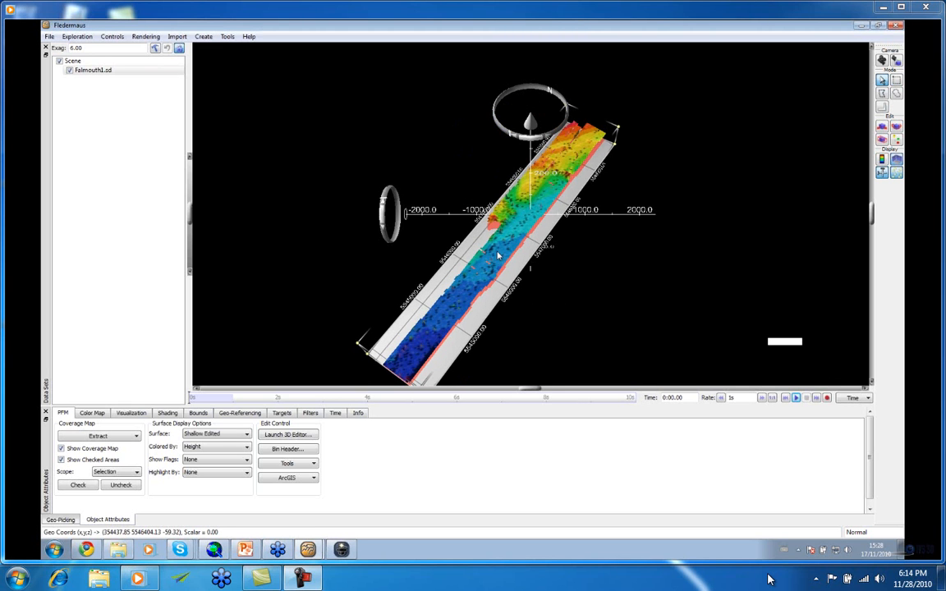
right_click_drag(497, 256, 553, 229)
scroll(552, 230, "up", 3)
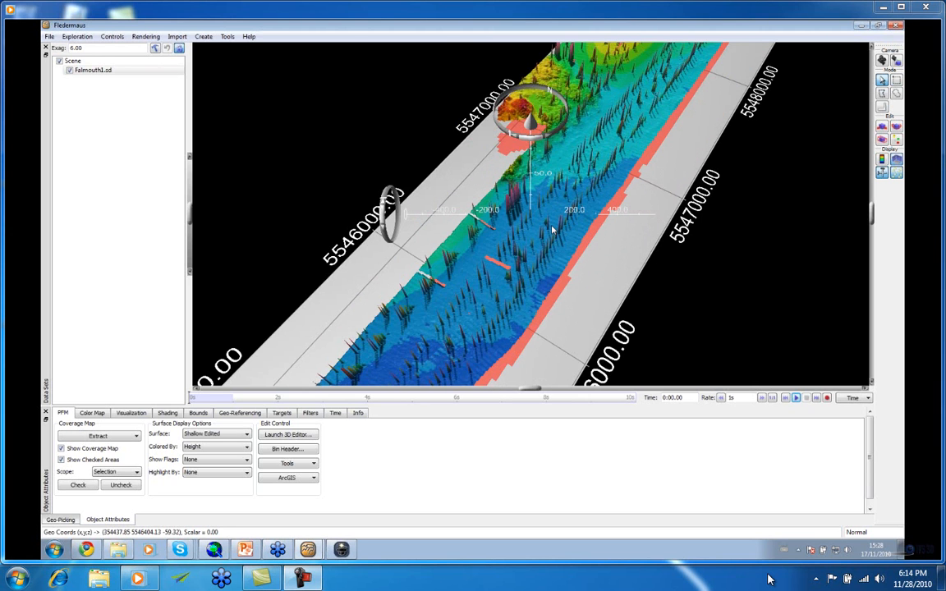
scroll(552, 230, "up", 3)
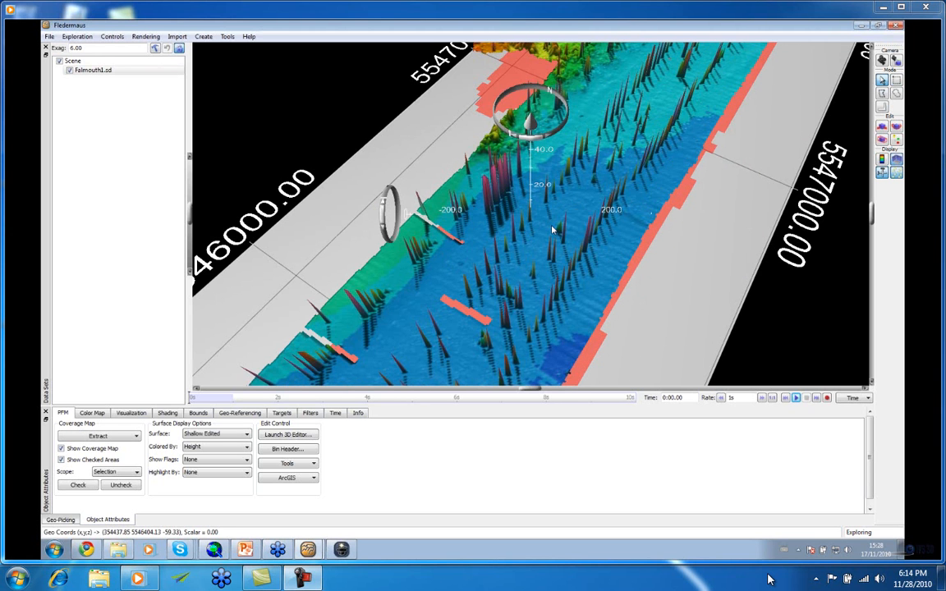
scroll(553, 229, "up", 2)
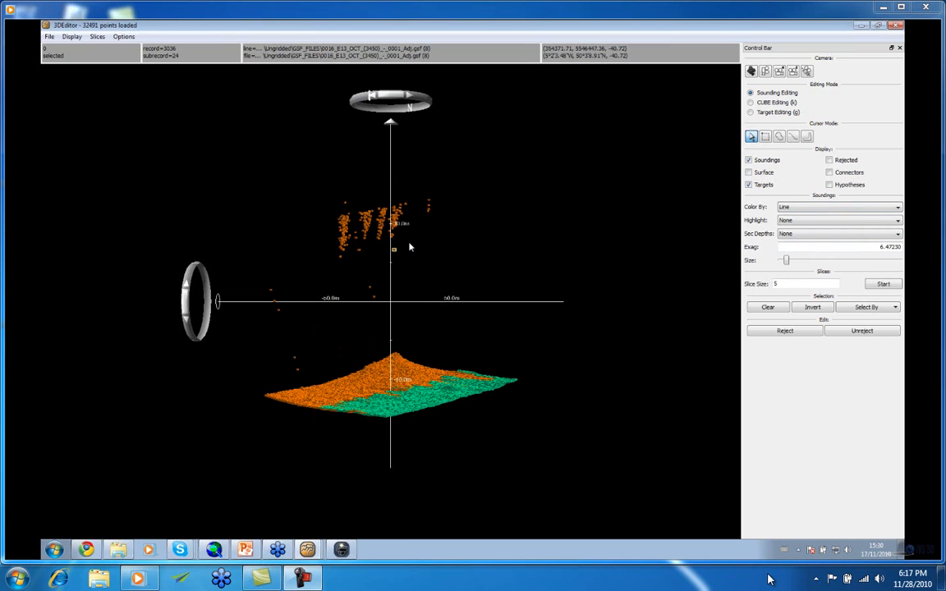
Lasso and reject the outlier soundings scattered above the seabed and the stray sounding just beneath it
left_click_drag(426, 244, 517, 241)
left_click_drag(352, 222, 338, 254)
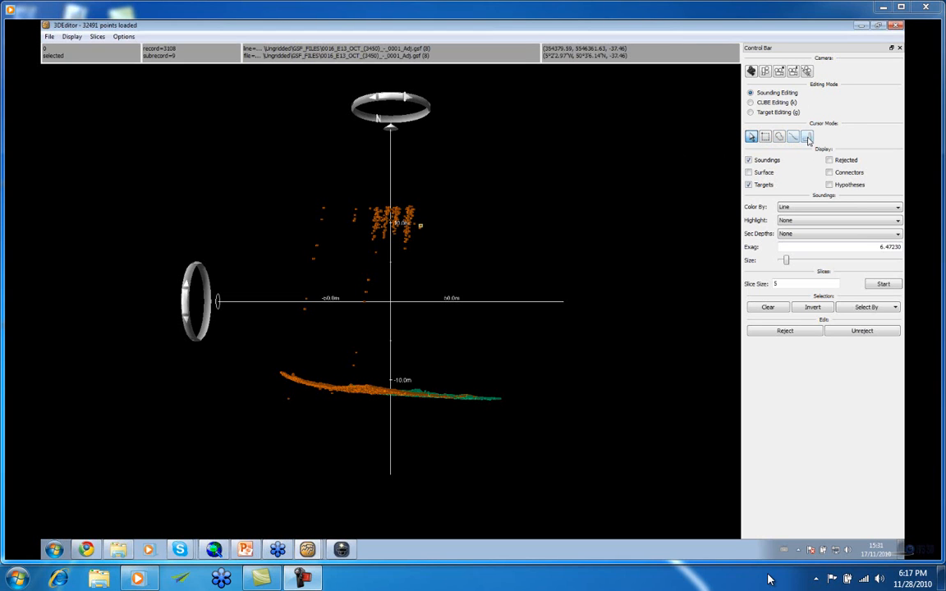
left_click(778, 136)
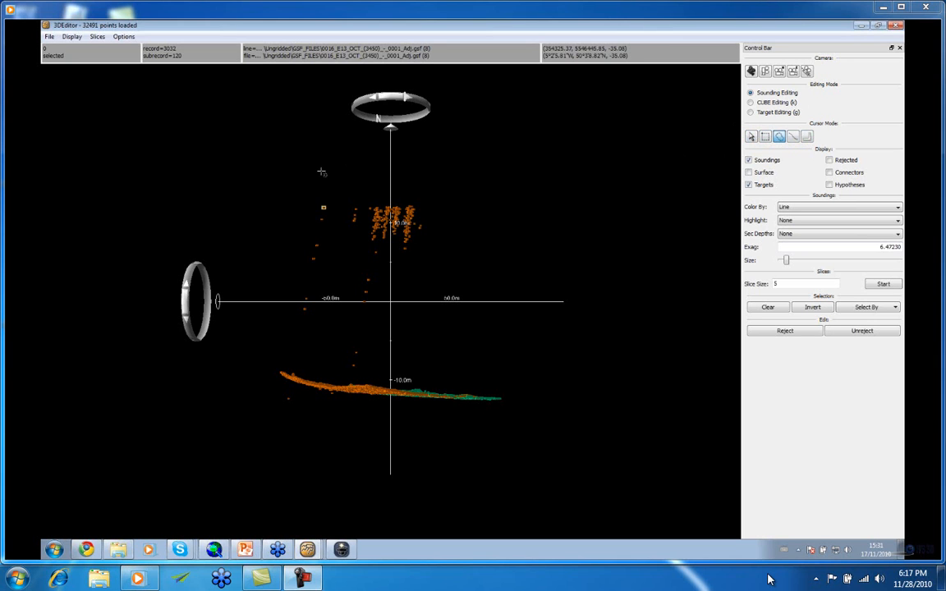
key("w")
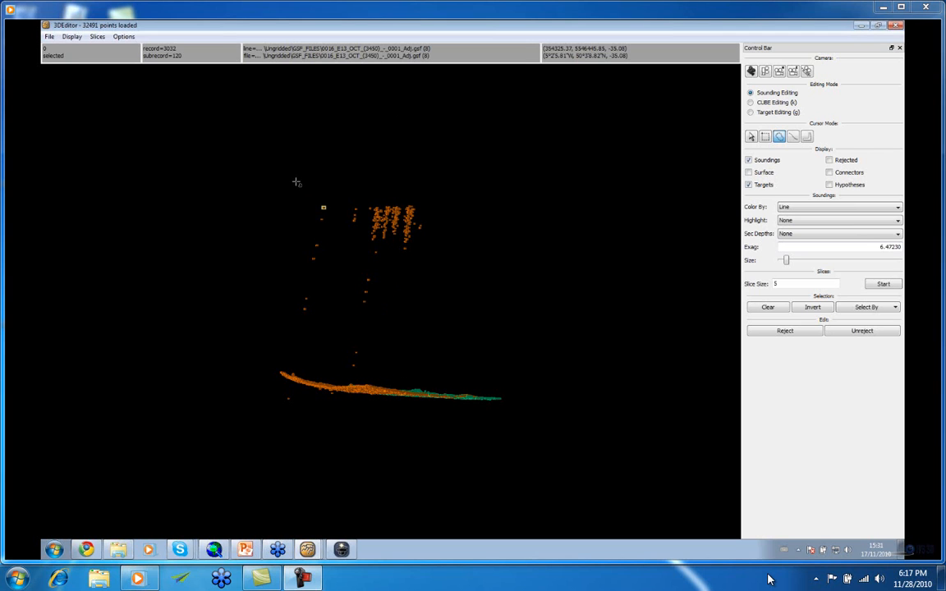
mouse_move(289, 185)
left_mouse_down()
mouse_move(353, 172)
mouse_move(448, 242)
mouse_move(421, 327)
mouse_move(292, 349)
mouse_move(152, 214)
left_mouse_up()
mouse_move(261, 402)
left_mouse_down()
mouse_move(302, 448)
mouse_move(277, 371)
mouse_move(271, 394)
left_mouse_up()
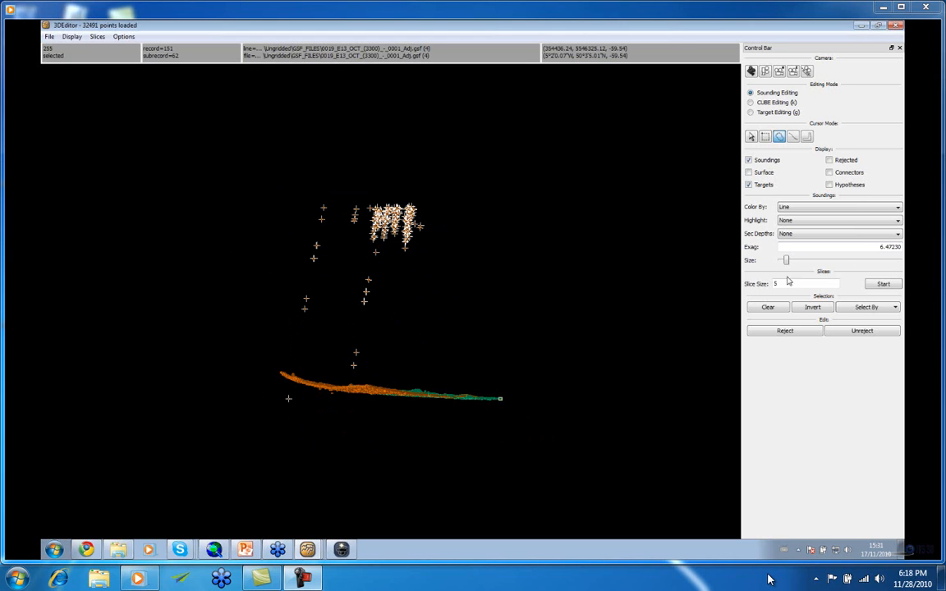
left_click(770, 331)
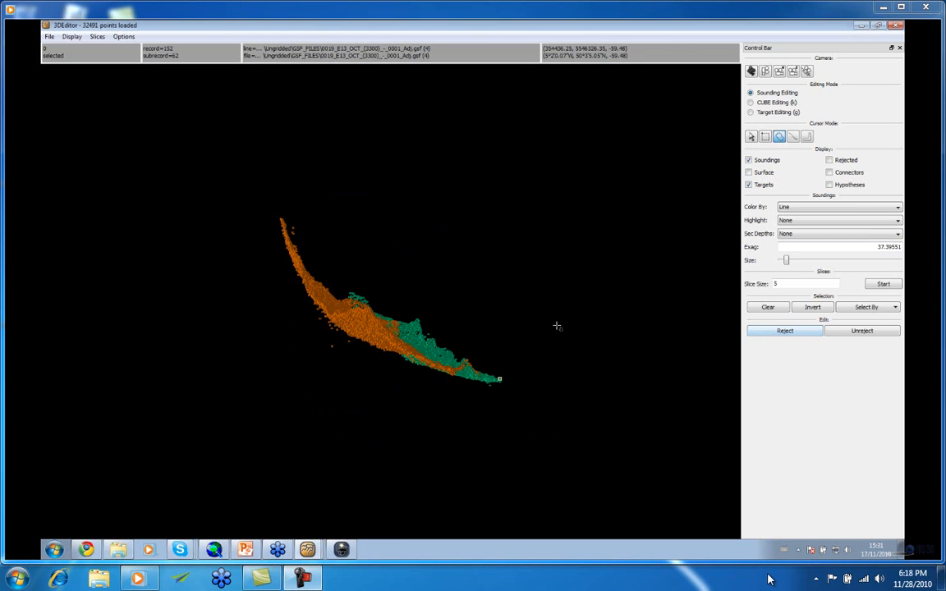
mouse_move(354, 375)
left_mouse_down()
mouse_move(322, 345)
mouse_move(336, 349)
left_mouse_up()
key("Delete")
Try a line selection of the soundings across the orange swath in a near-overhead view, and clear it
left_click(750, 137)
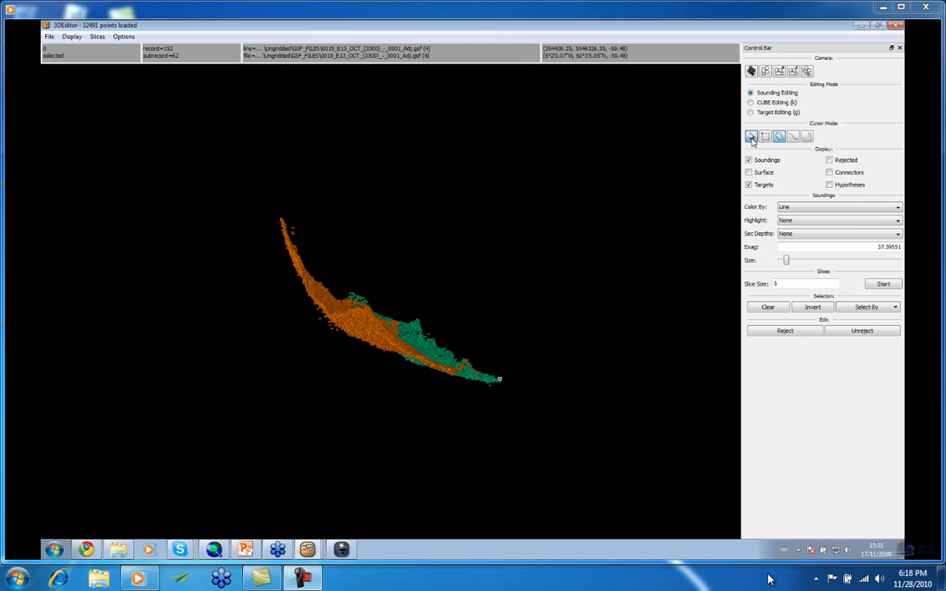
left_click_drag(534, 254, 433, 365)
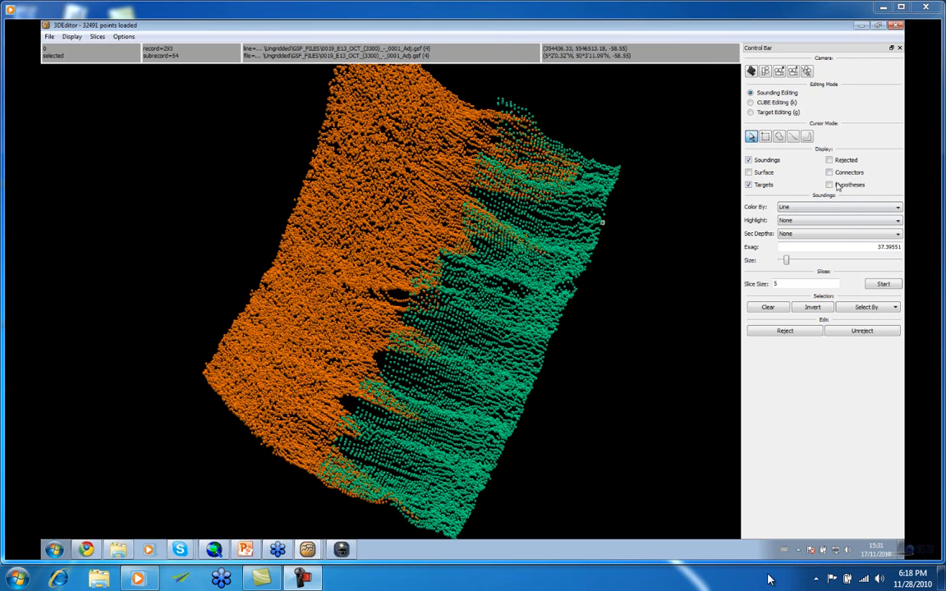
left_click(791, 137)
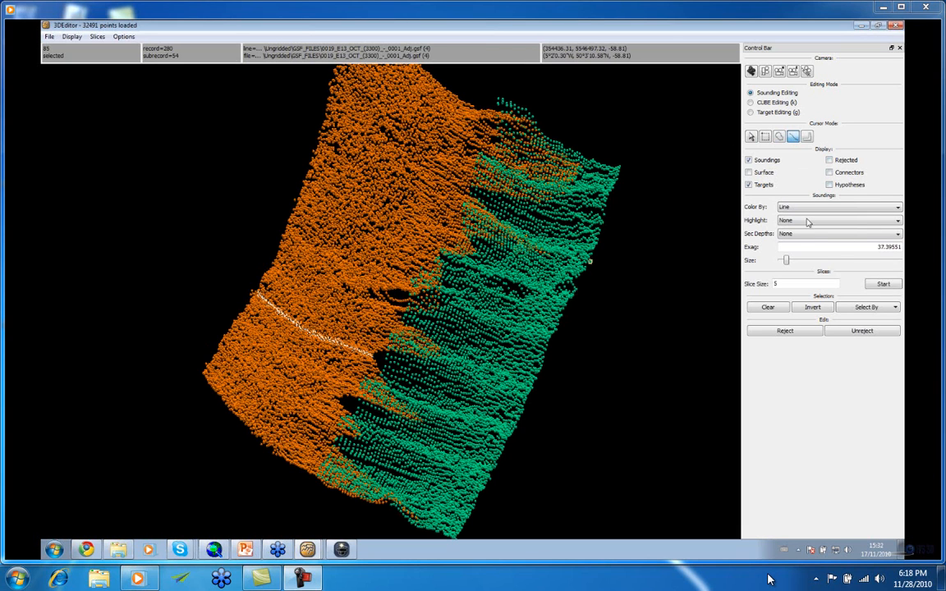
key("Escape")
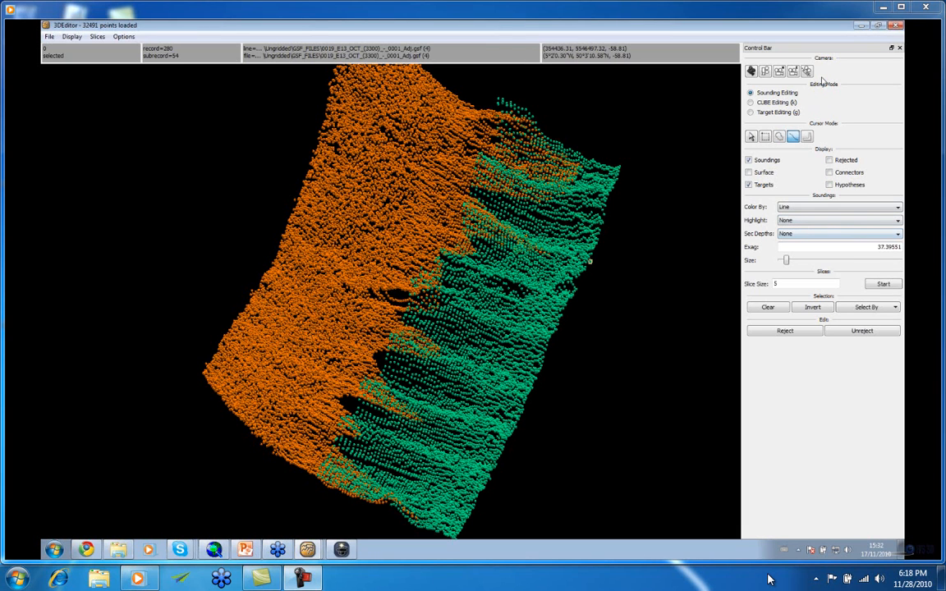
Save the sounding edits with the edited area of the Fledermaus scene in view, and close the 3D Editor
left_click(877, 25)
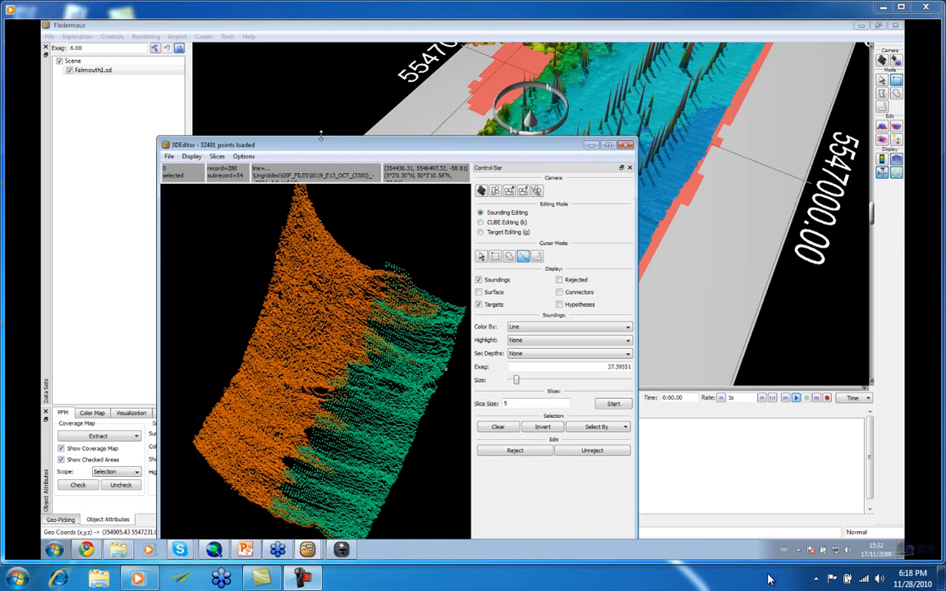
left_click_drag(314, 147, 319, 151)
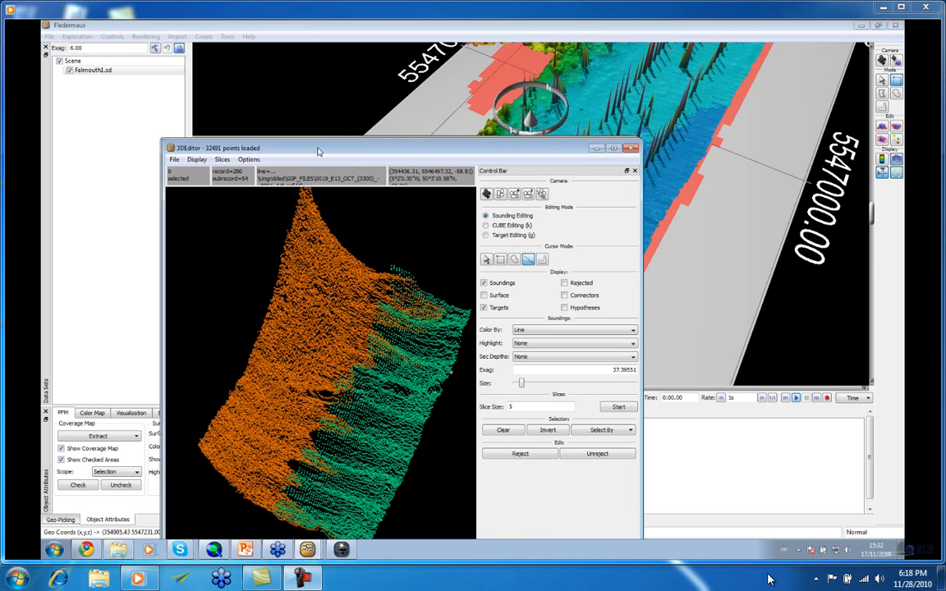
left_click_drag(319, 151, 501, 262)
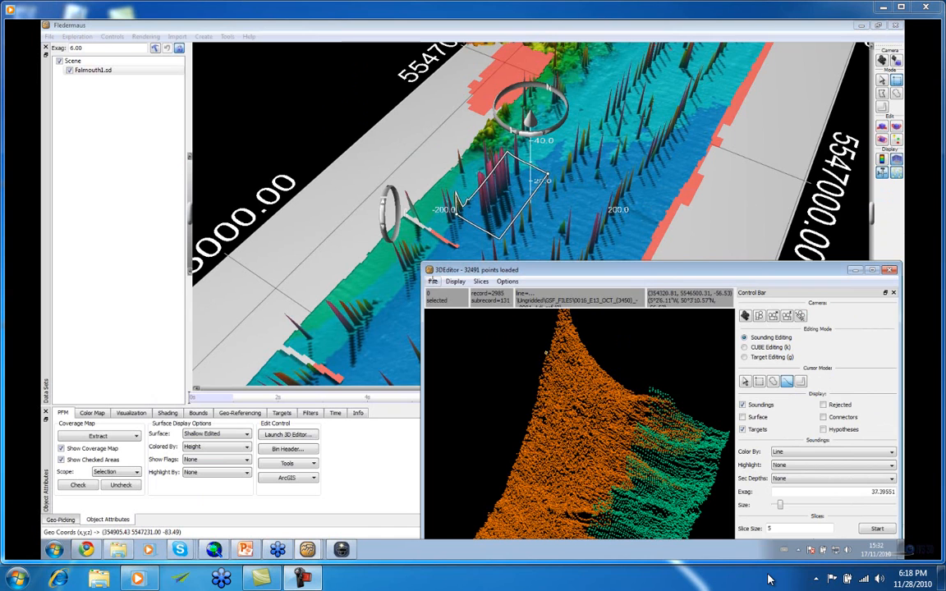
left_click(432, 282)
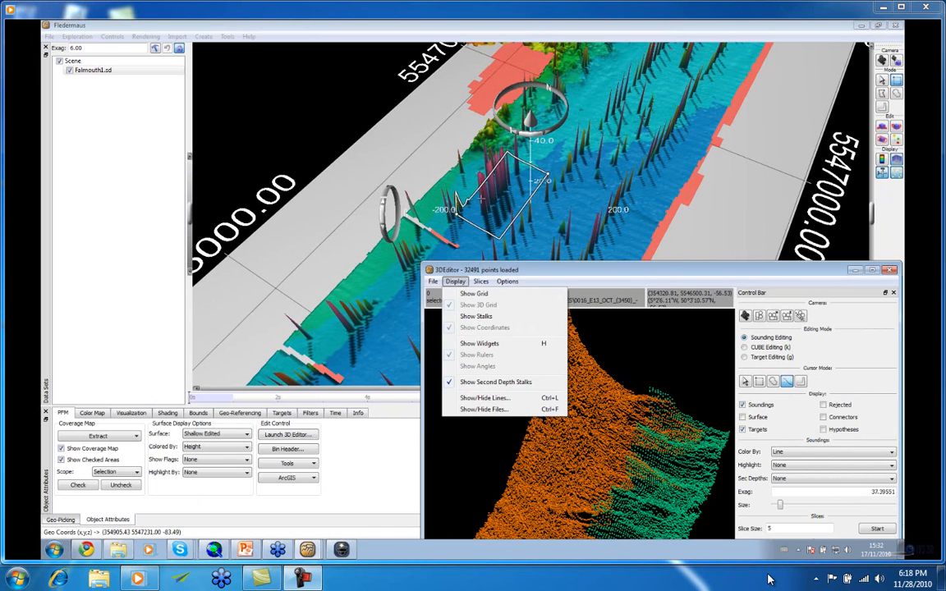
left_click(831, 255)
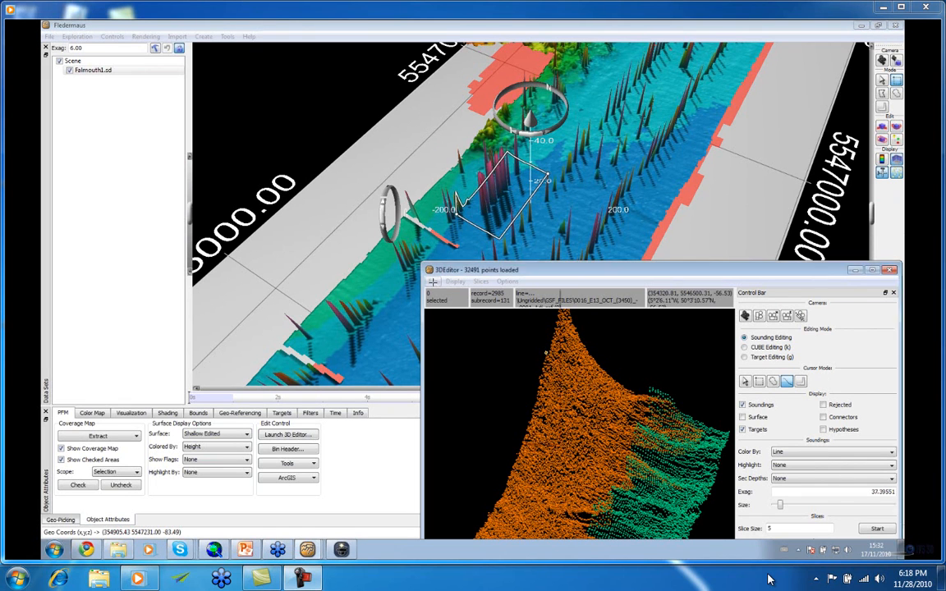
left_click(433, 281)
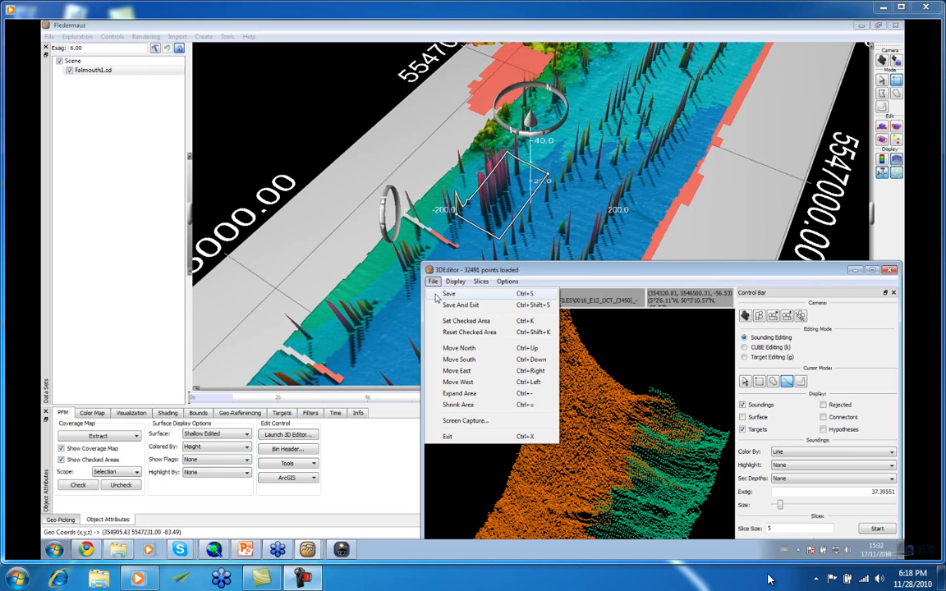
left_click(436, 294)
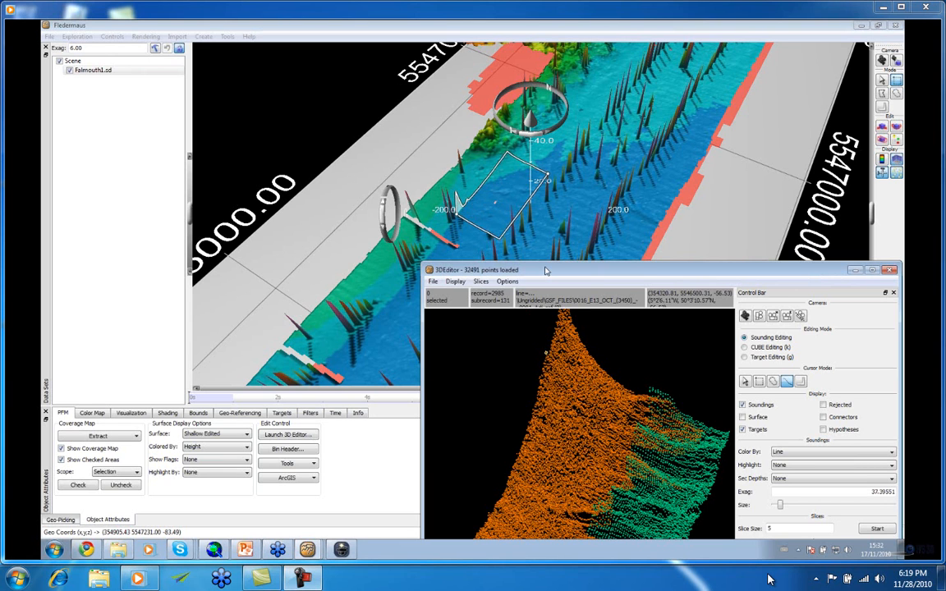
left_click_drag(545, 270, 399, 167)
left_click(746, 169)
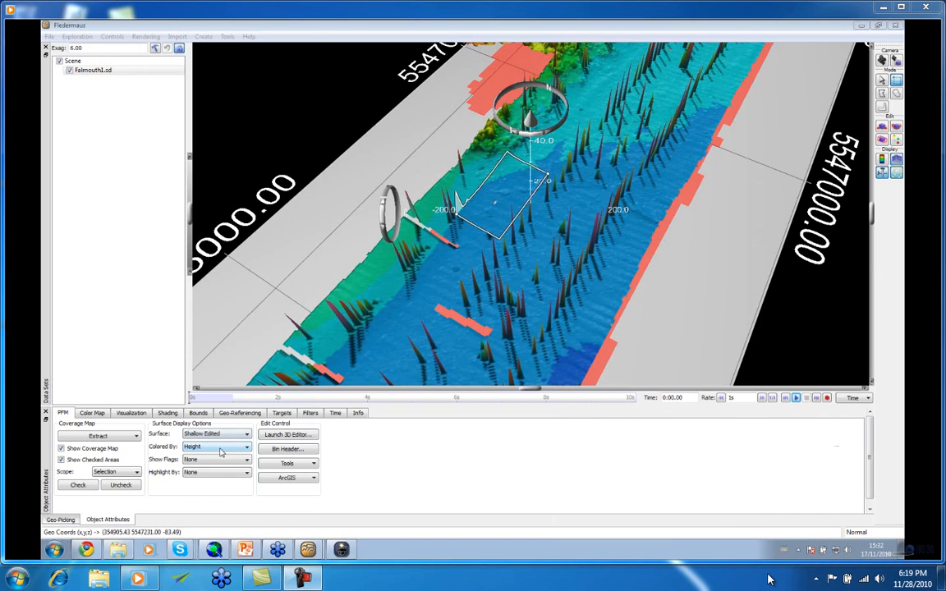
Color the shallow edited surface by Std. Deviation, using the colorsinterp.cmap colormap with a user range of 0 to 1.368
left_click(220, 451)
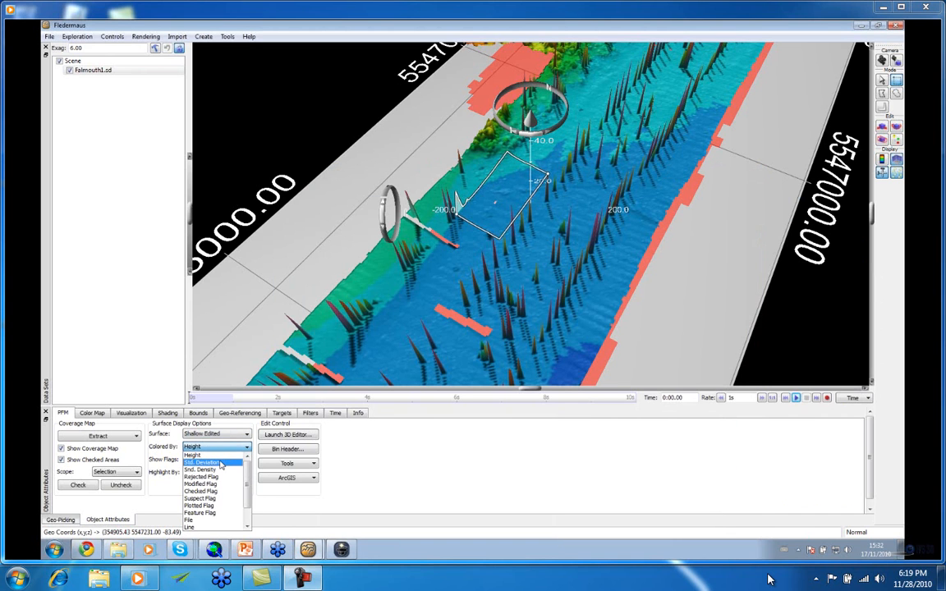
left_click(220, 464)
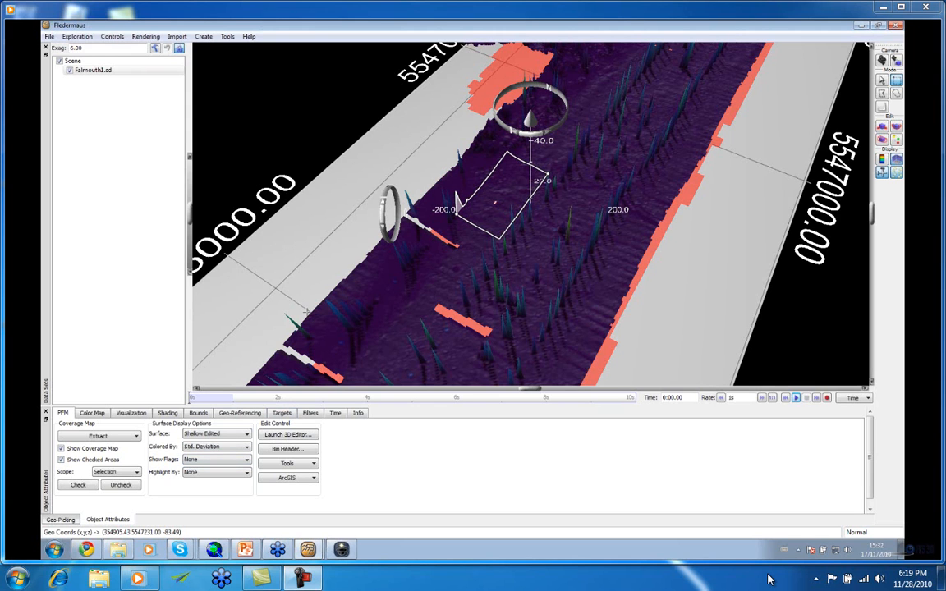
left_click(92, 413)
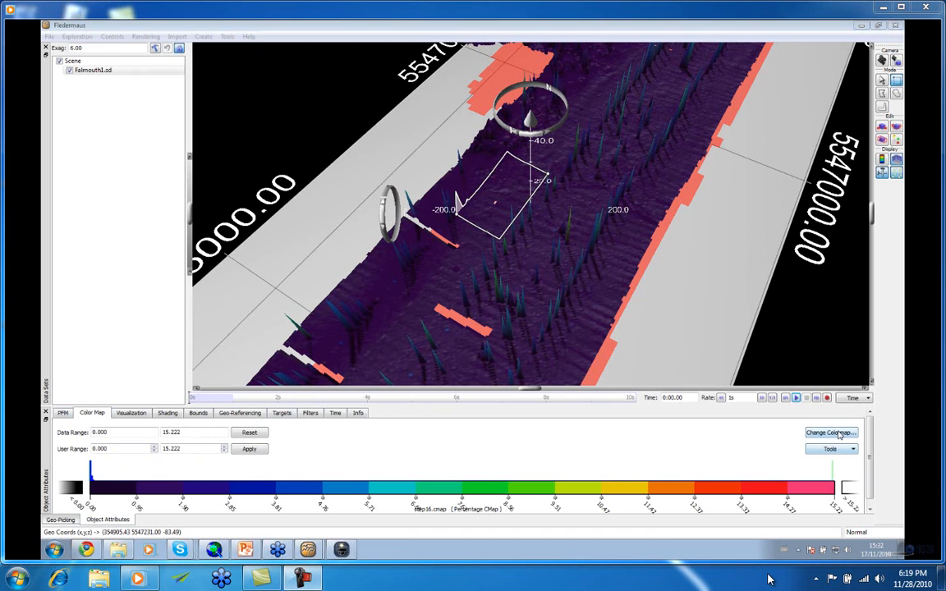
left_click(836, 434)
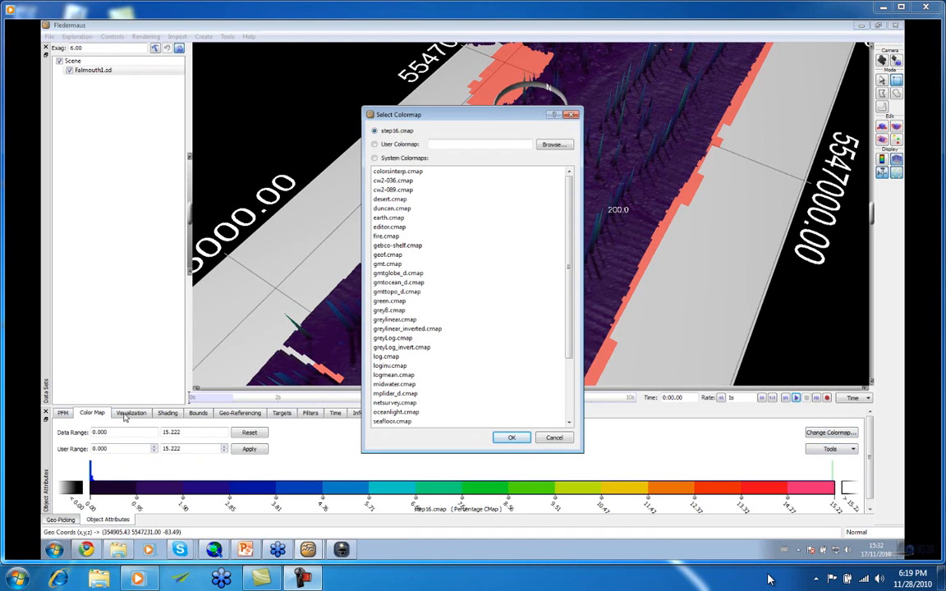
left_click(418, 171)
left_click(509, 438)
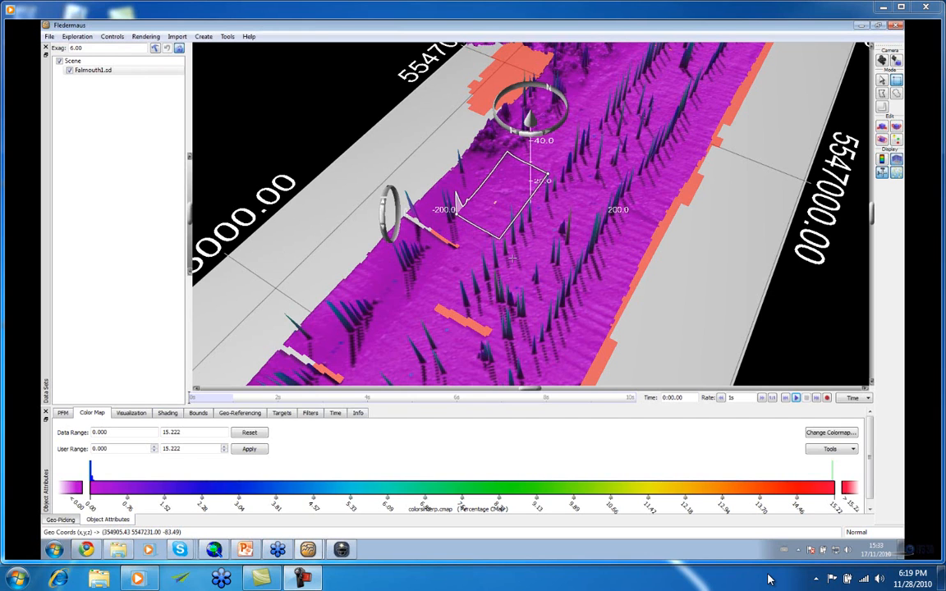
left_click(156, 481)
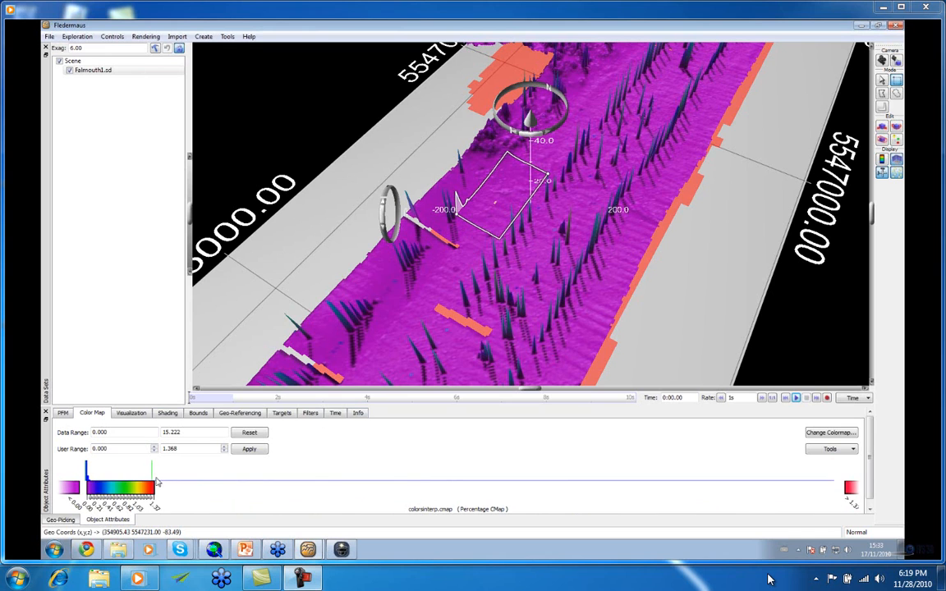
left_click(253, 450)
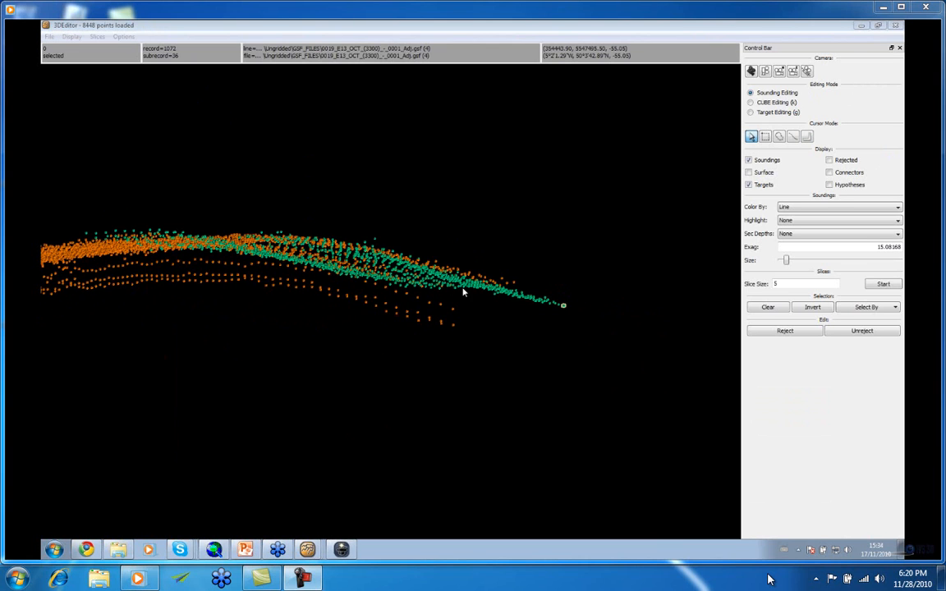
Reject the layers of orange soundings lying beneath the main seabed using a line selection, and exit the 3D Editor
left_click(792, 136)
left_click_drag(422, 298, 404, 335)
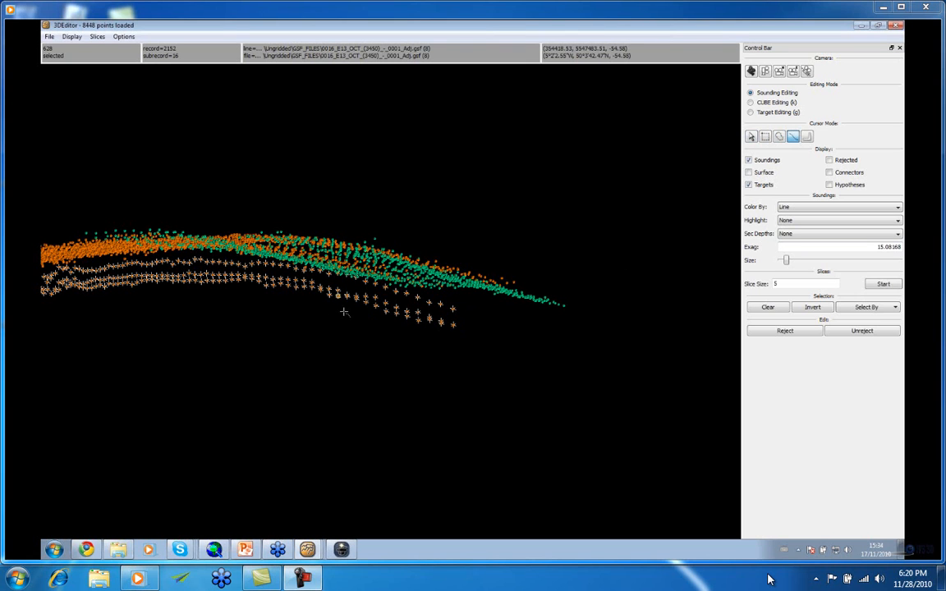
key("Delete")
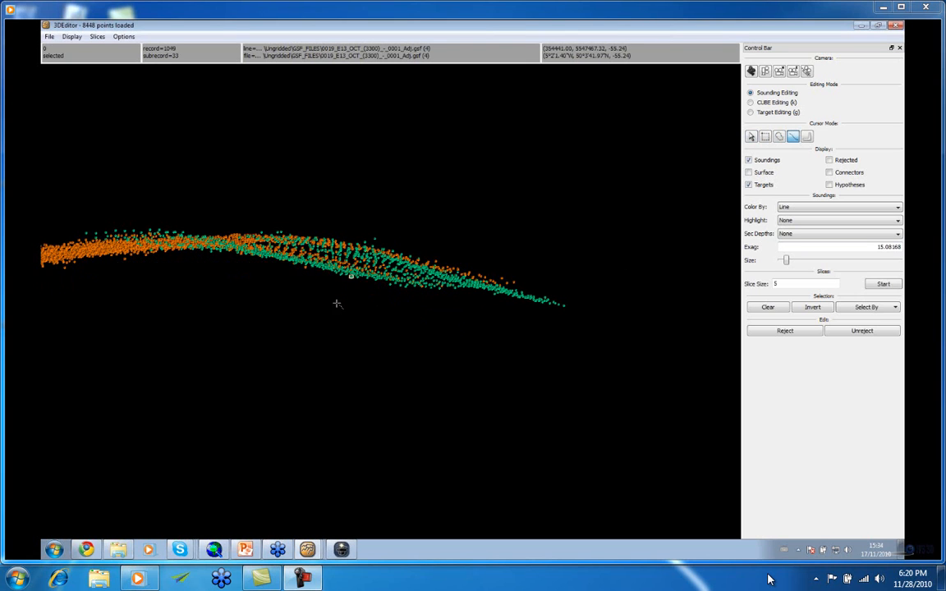
left_click(49, 36)
left_click(63, 189)
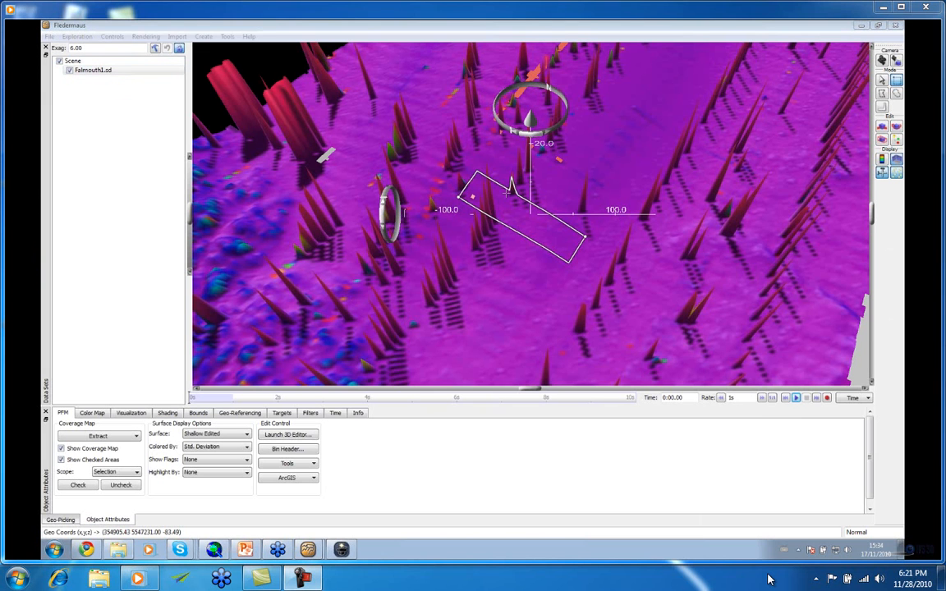
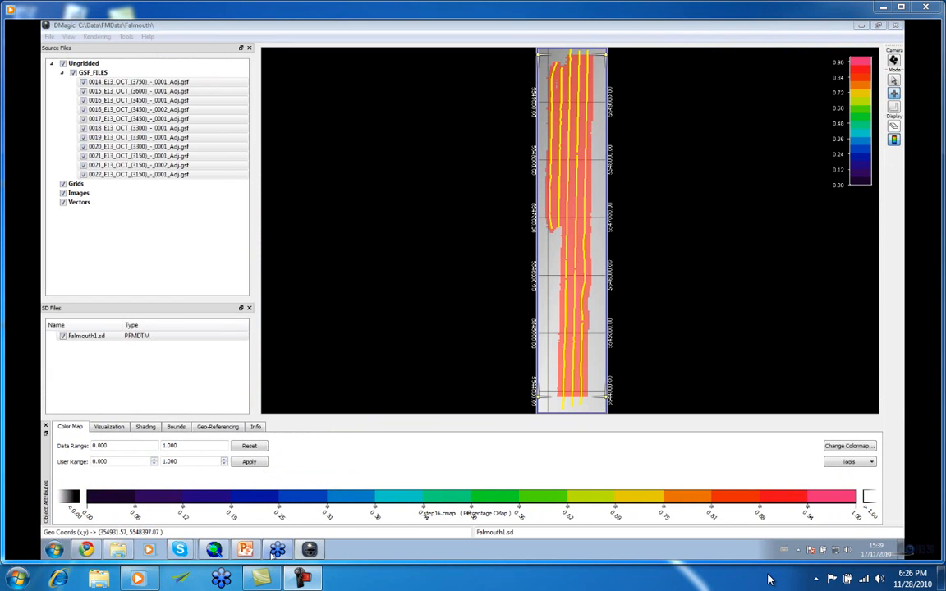
In DMagic, select 0014_E13_OCT_(3750)_-_0001_Adj.gsf and examine the track lines over the coverage map just south of that line's end
left_click(248, 551)
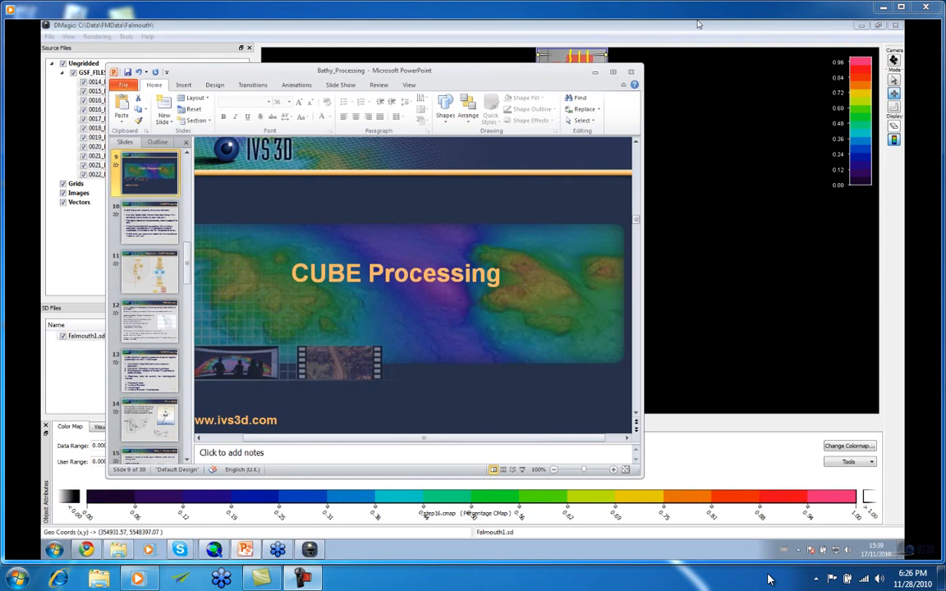
left_click(700, 26)
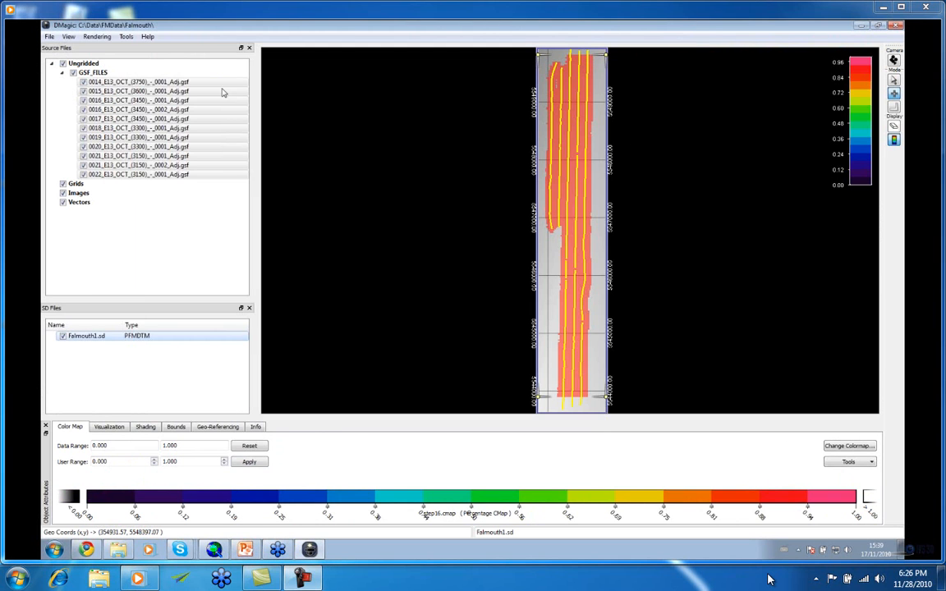
left_click(92, 83)
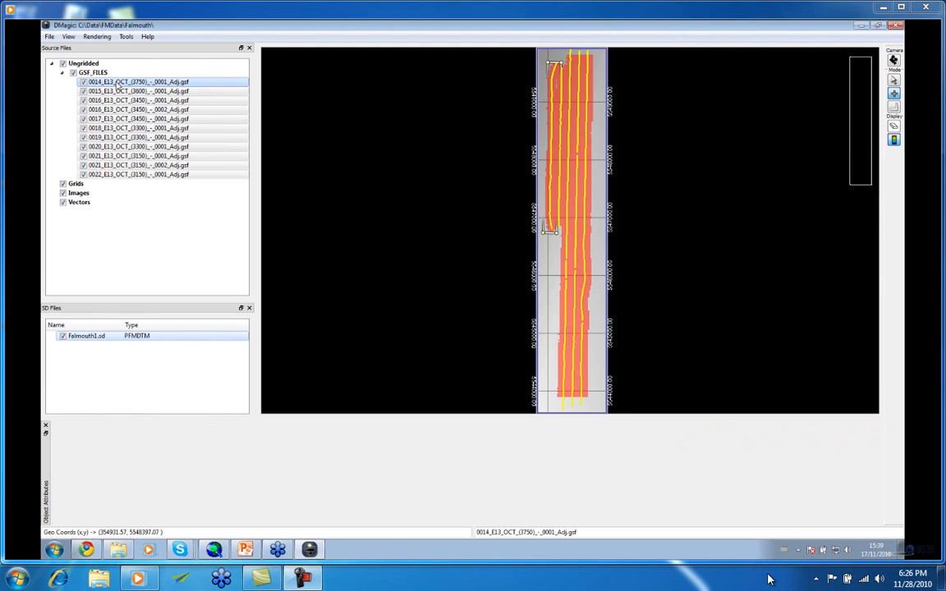
left_click_drag(582, 152, 575, 219)
scroll(618, 136, "up", 4)
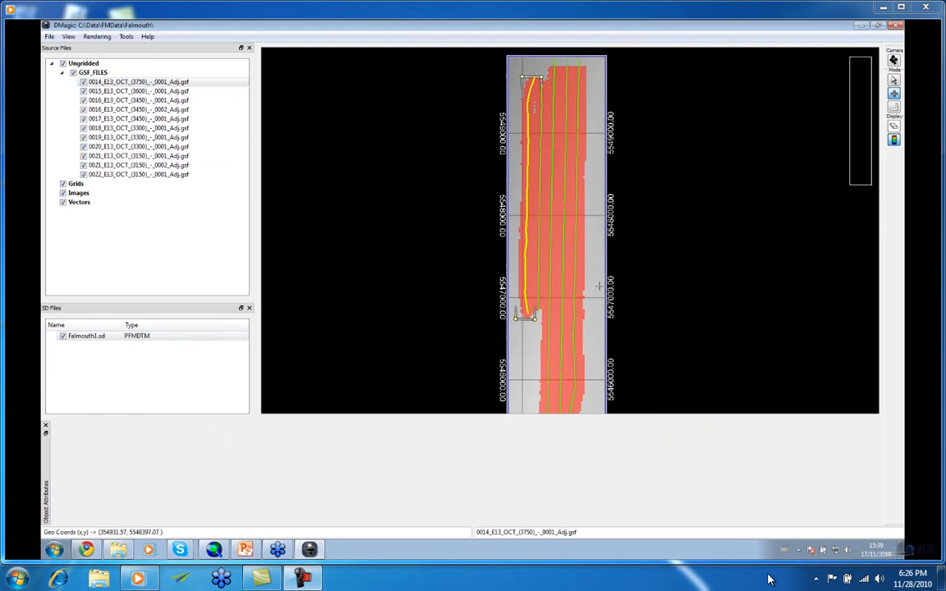
scroll(599, 286, "up", 3)
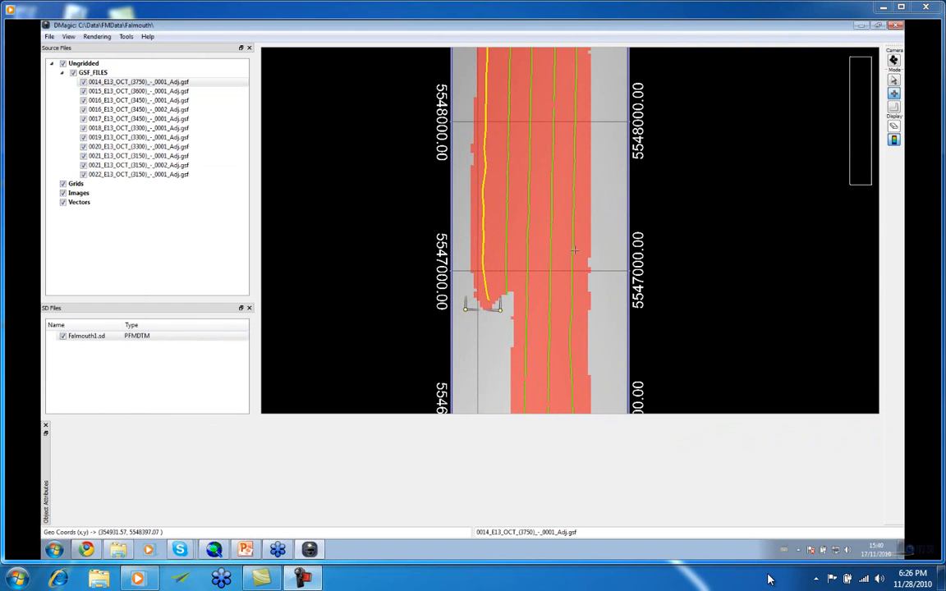
scroll(575, 250, "up", 3)
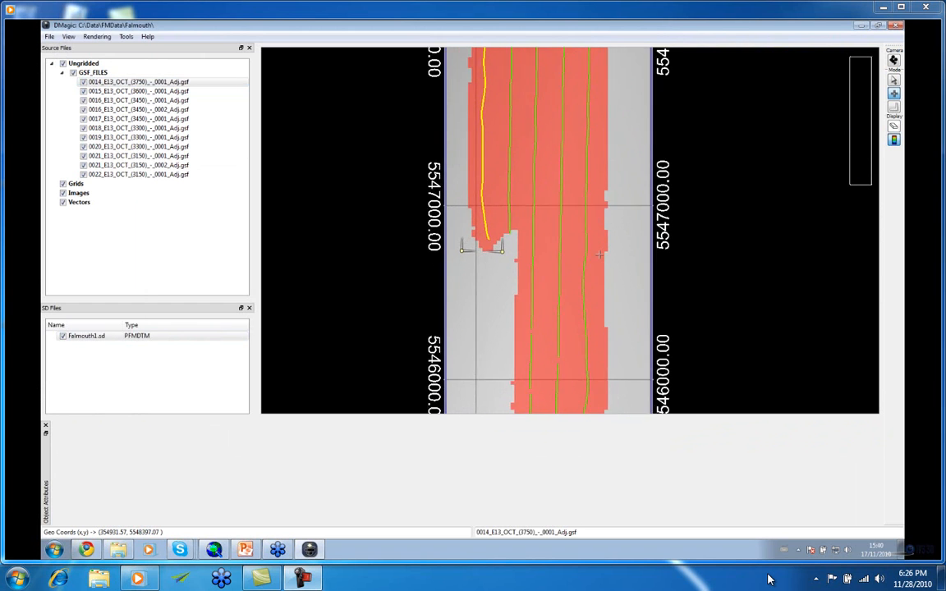
scroll(595, 260, "up", 4)
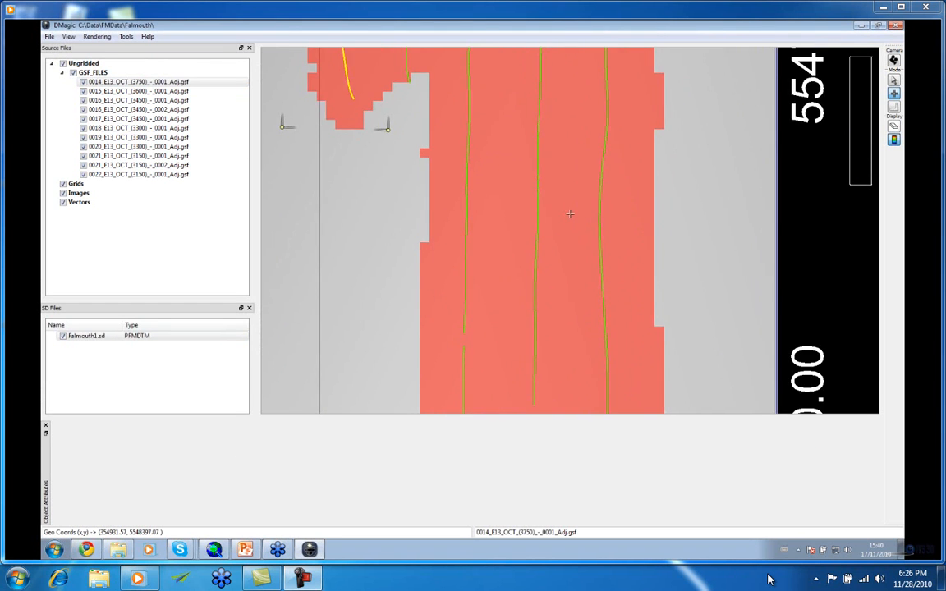
Plot the ungridded soundings inside a rectangle spanning lines 0019 and 0021, and reduce the plotted point size
scroll(591, 201, "up", 4)
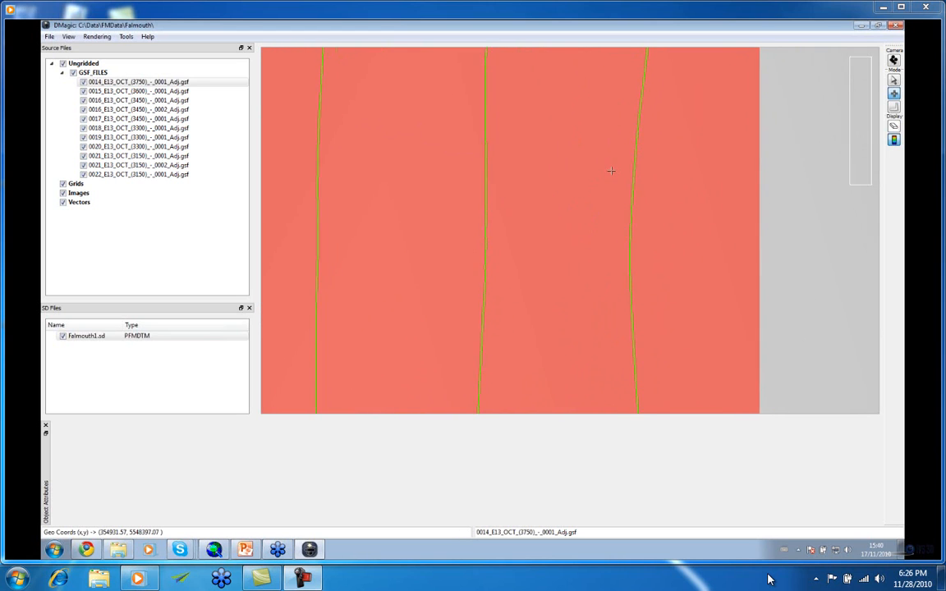
left_click_drag(443, 175, 676, 248)
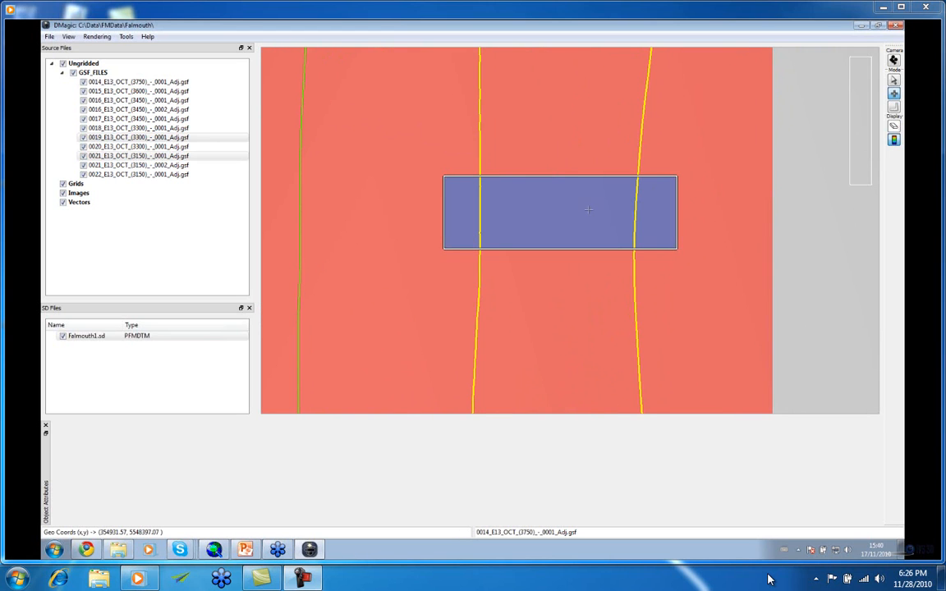
right_click(551, 217)
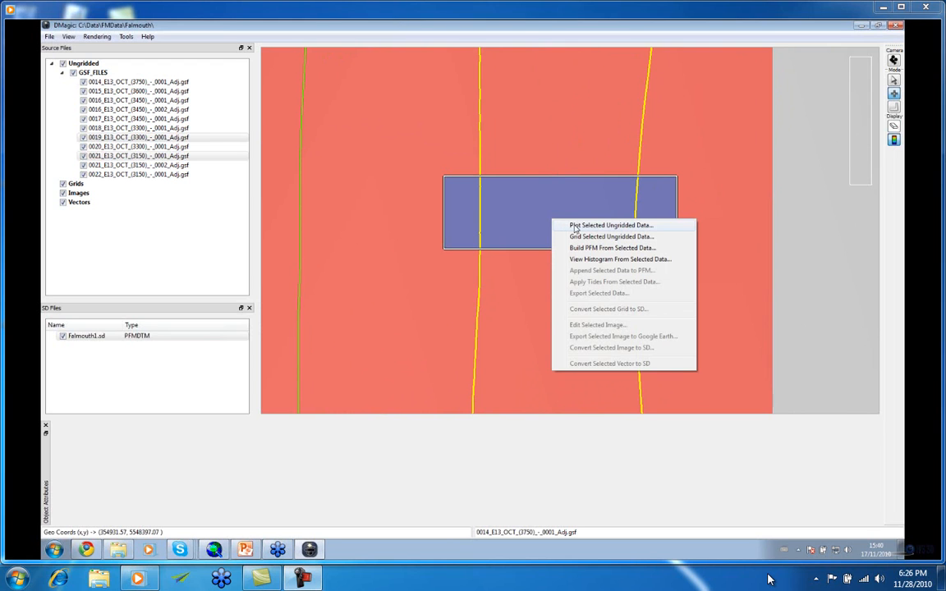
left_click(575, 225)
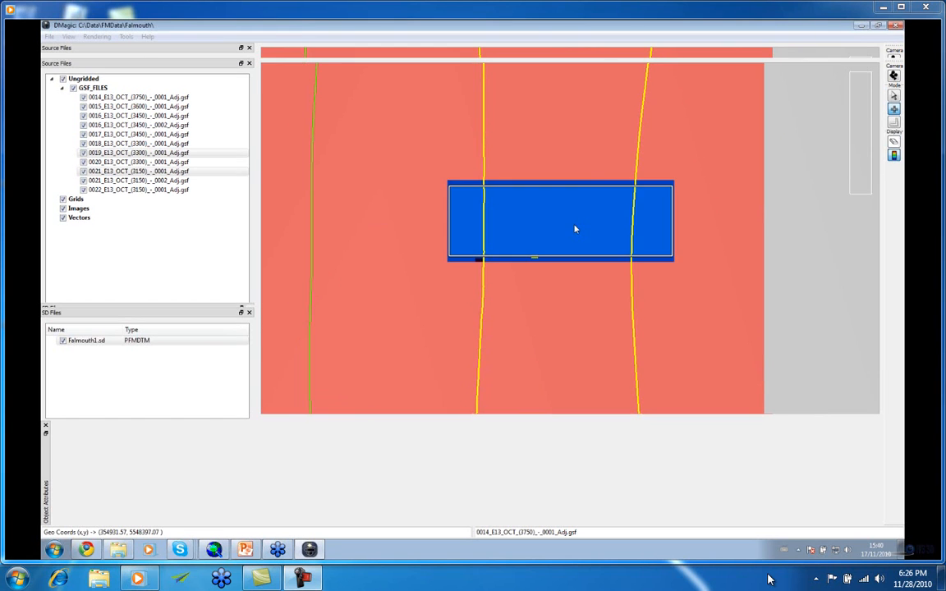
left_click_drag(524, 50, 396, 50)
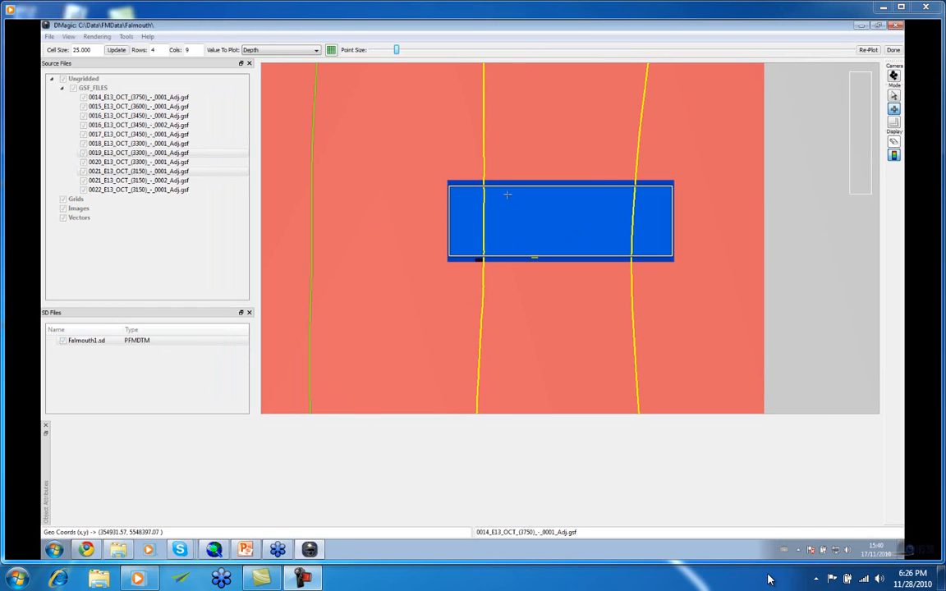
right_click_drag(545, 216, 576, 202)
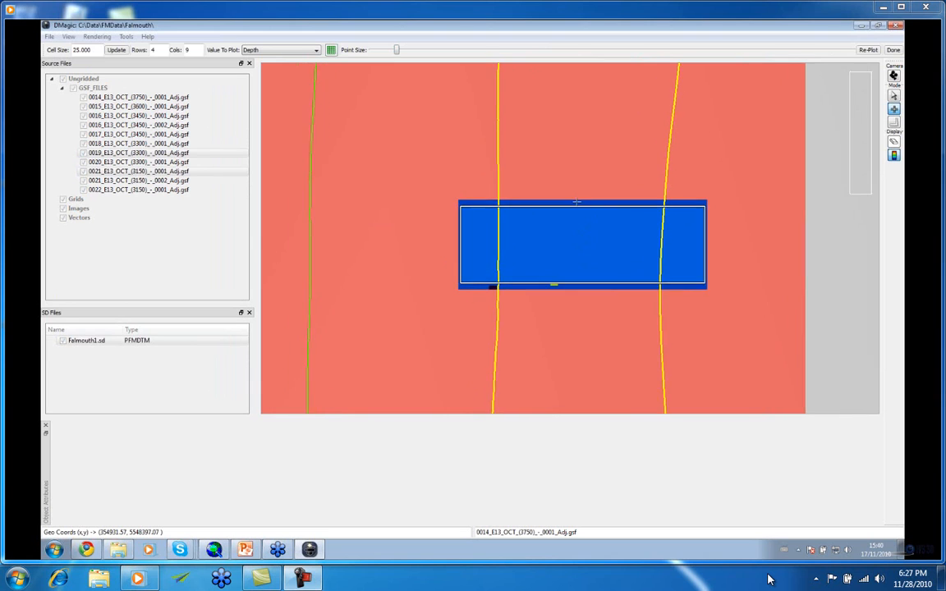
scroll(583, 237, "up", 7)
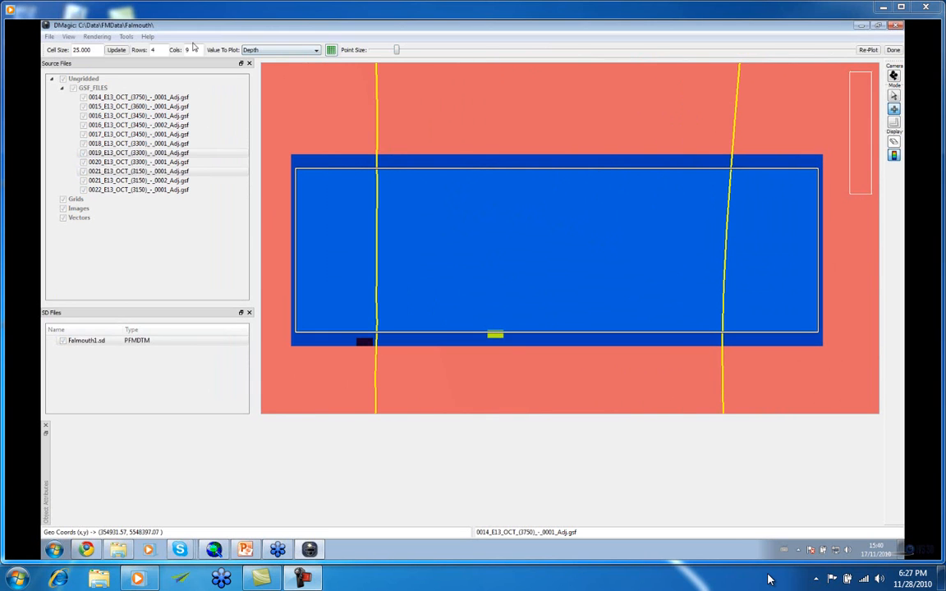
Re-plot the selected soundings with a cell size of 5 and the plotting grid displayed
left_click_drag(91, 50, 58, 48)
type("5")
left_click(115, 50)
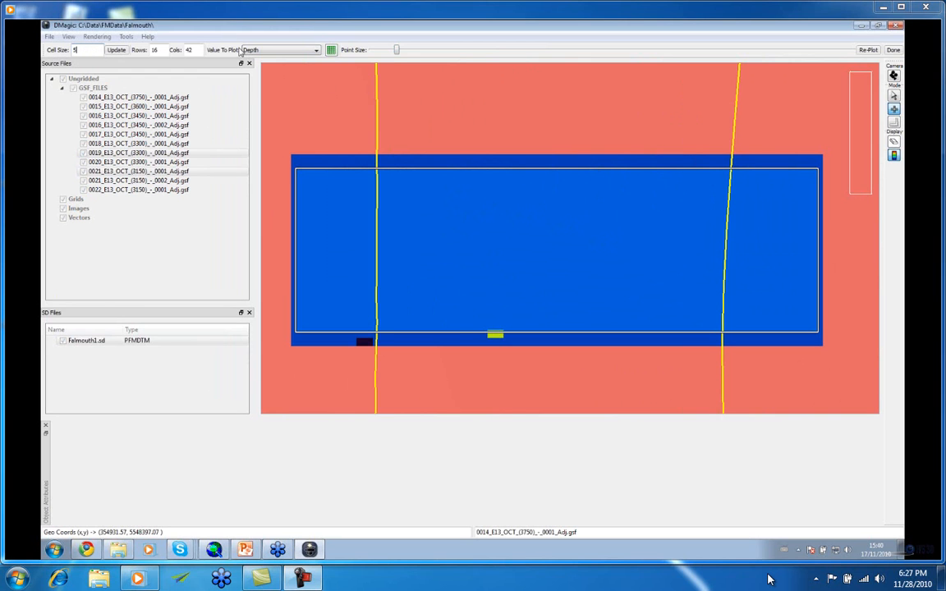
left_click(331, 50)
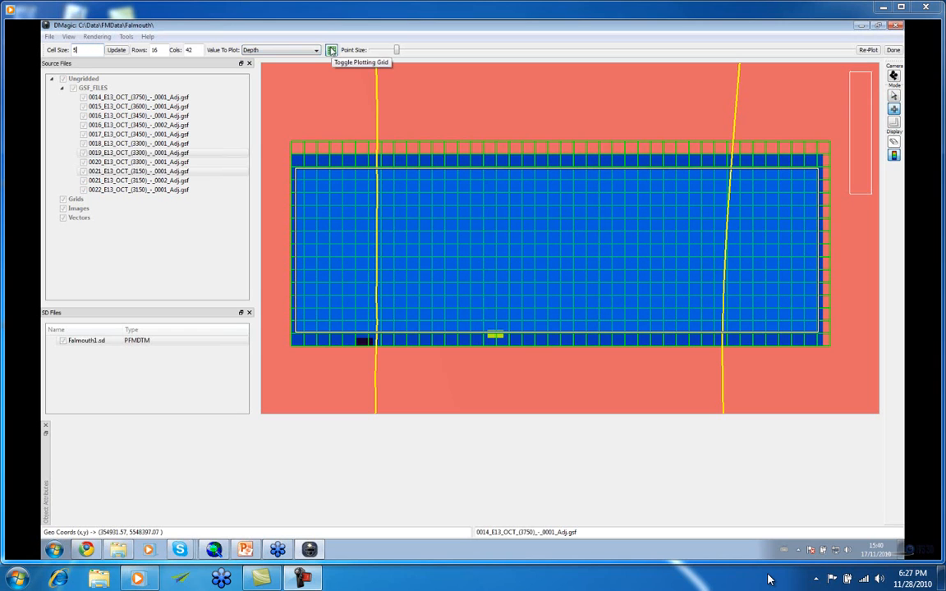
left_click(867, 51)
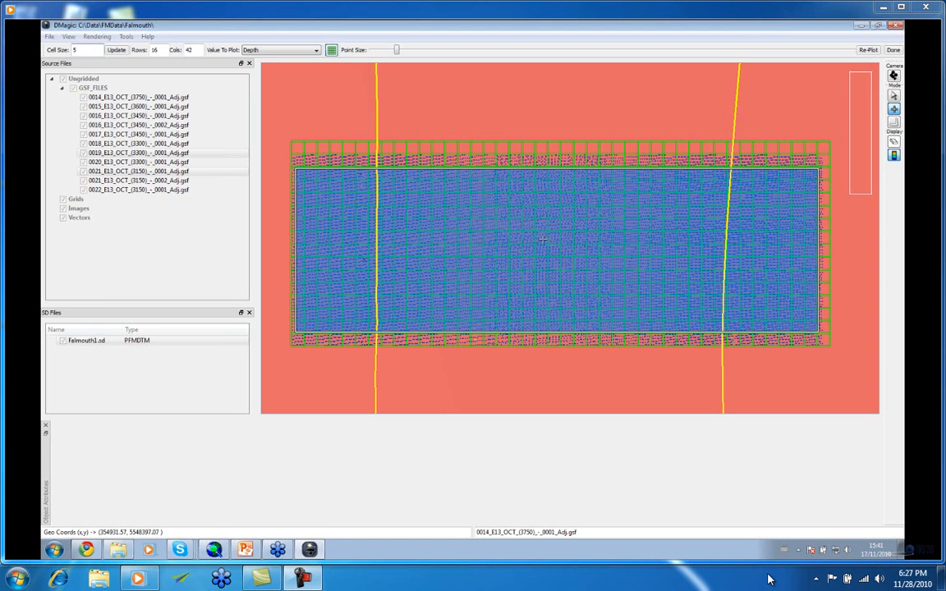
Re-plot a closer view of the selected area's middle, examine the sounding density against the grid cells, and finish plotting
left_click(62, 342)
scroll(548, 253, "up", 5)
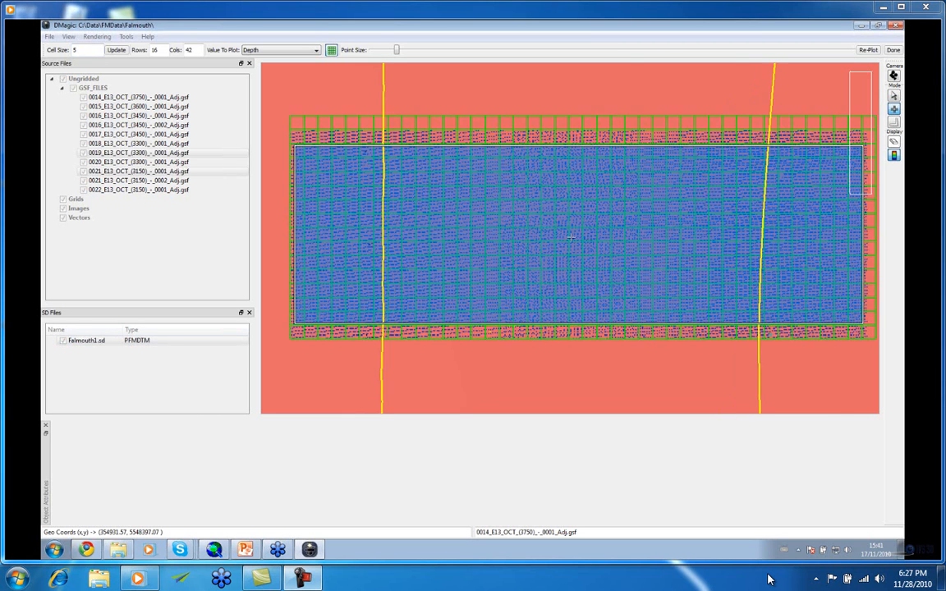
scroll(581, 224, "up", 5)
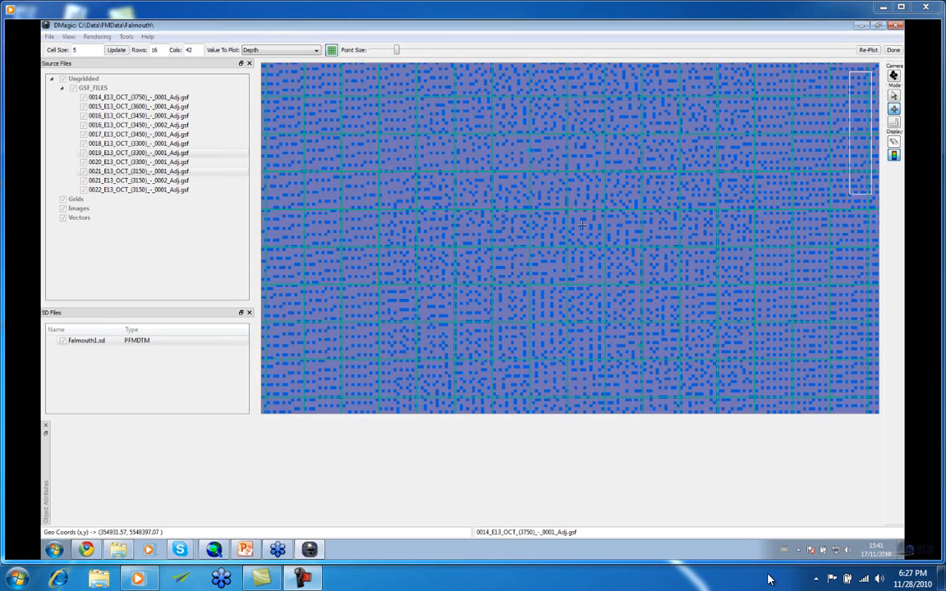
left_click(869, 50)
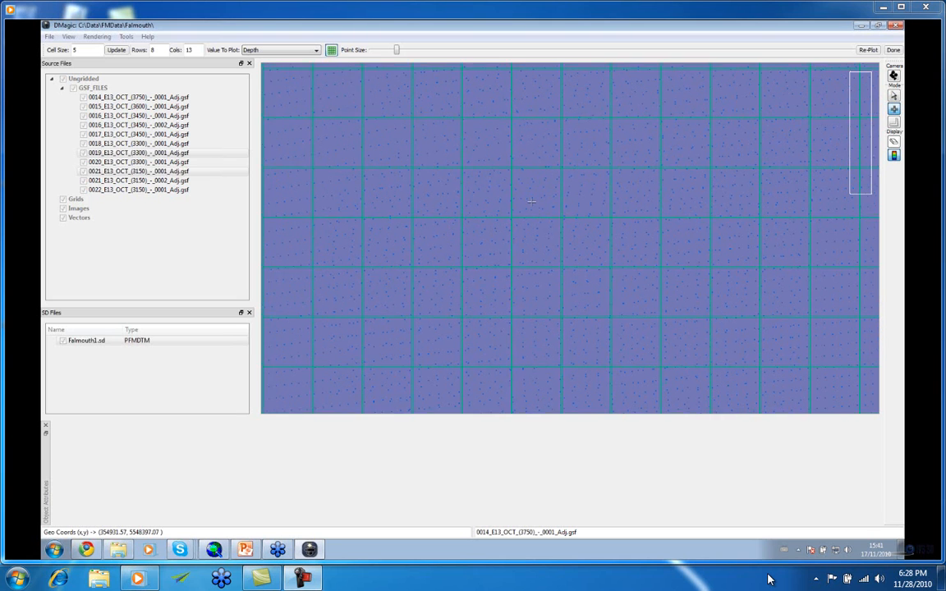
scroll(484, 212, "down", 6)
scroll(485, 219, "down", 1)
scroll(548, 214, "down", 1)
scroll(486, 251, "down", 4)
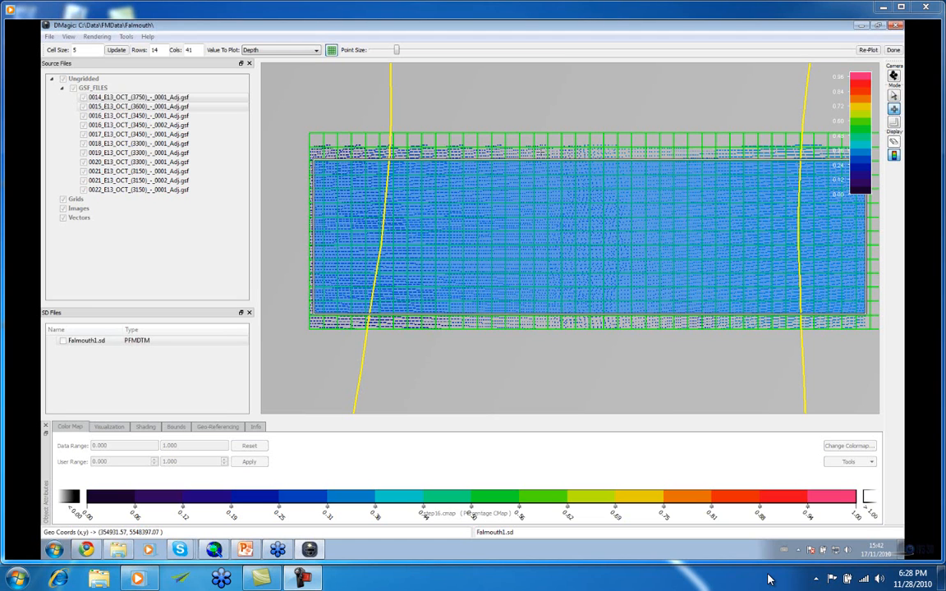
left_click(894, 51)
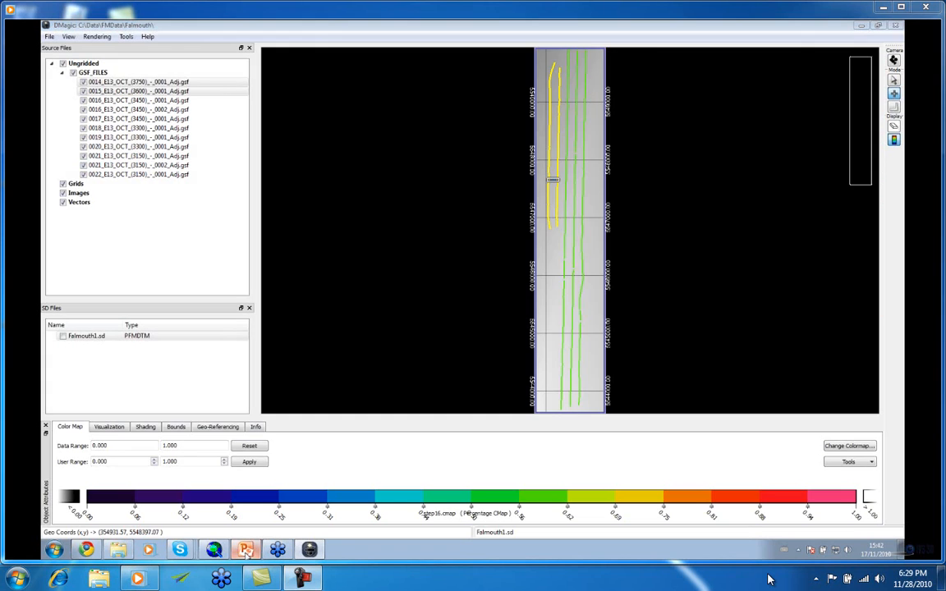
Switch to PowerPoint and start the Bathy_Processing slide show from the CUBE Processing slide
left_click(244, 551)
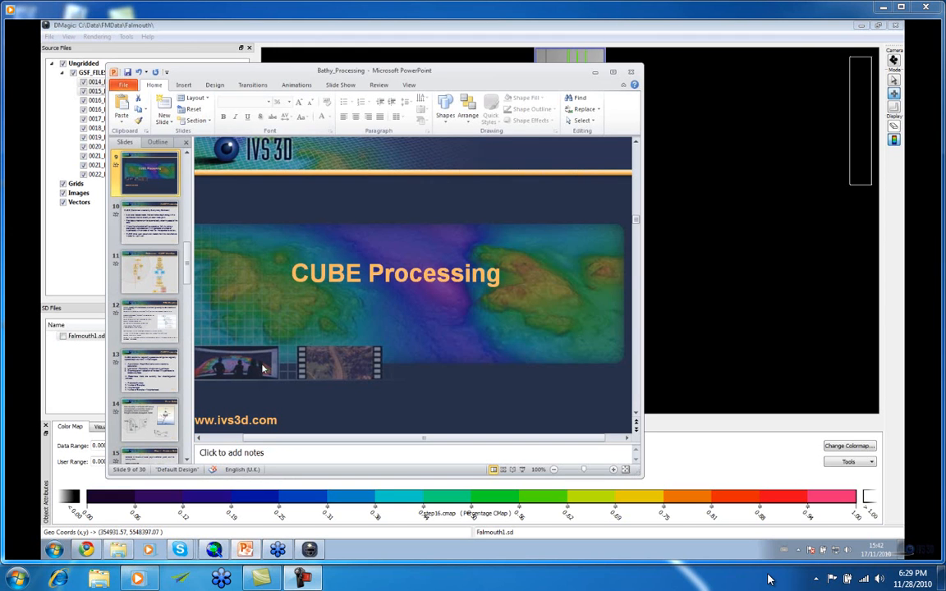
left_click(523, 470)
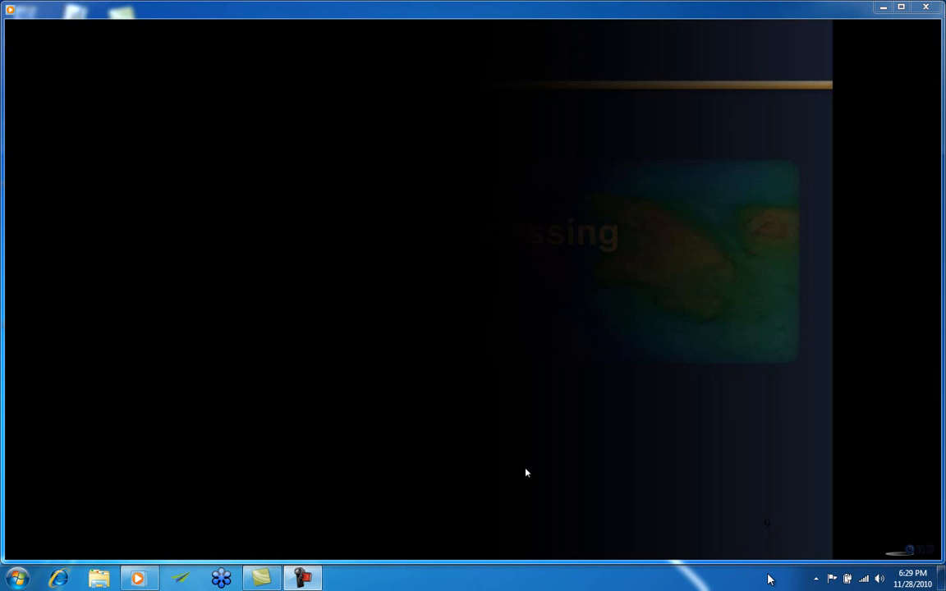
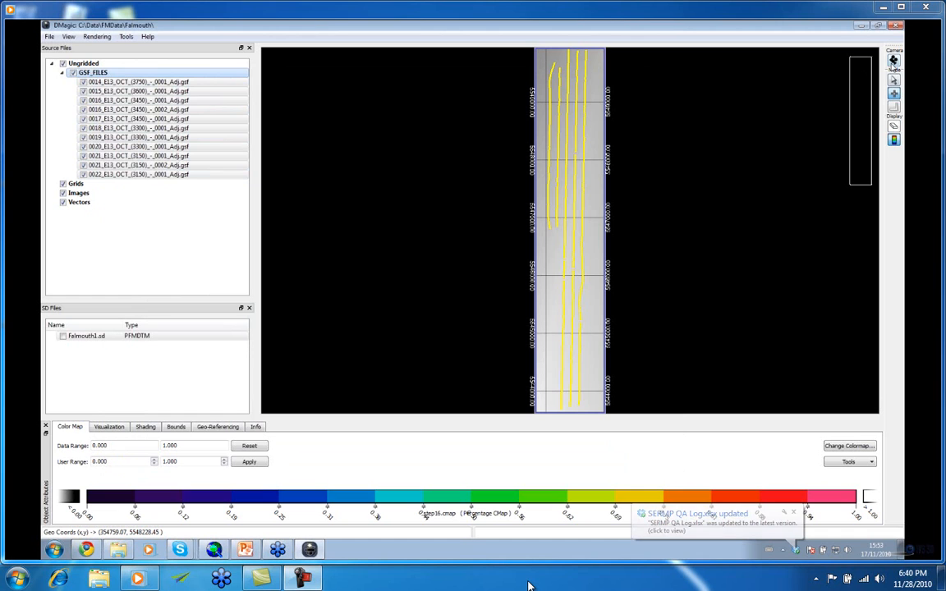
Select all the track lines with a rectangle and start a PFM build from them with auto-processing (CUBE) enabled
left_click(582, 155)
scroll(599, 149, "down", 2)
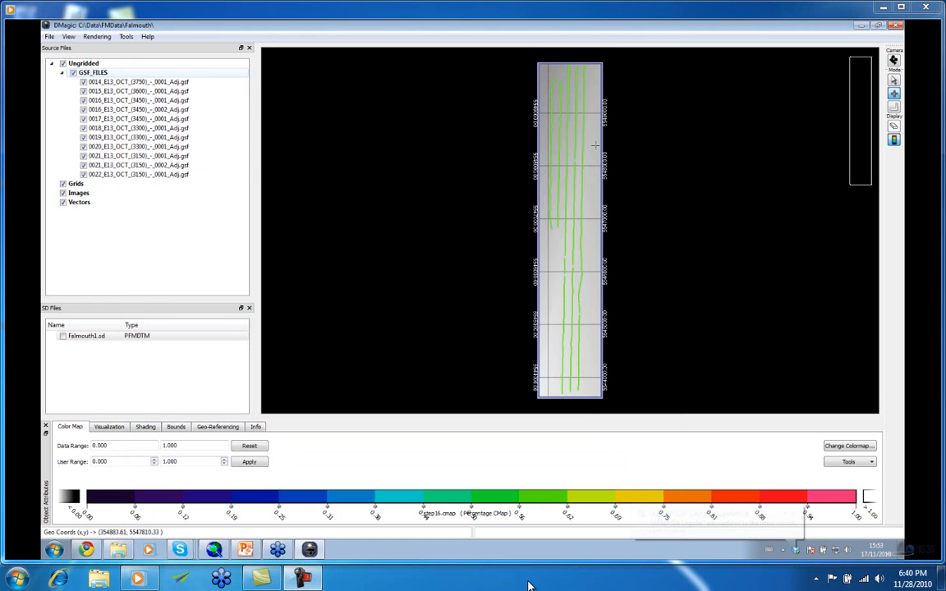
left_click_drag(543, 79, 587, 197)
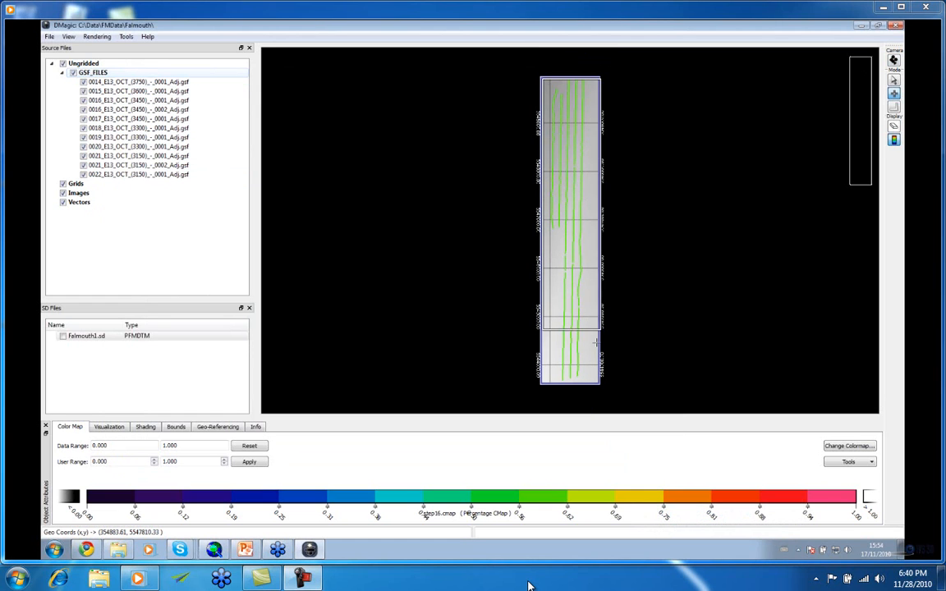
right_click(565, 190)
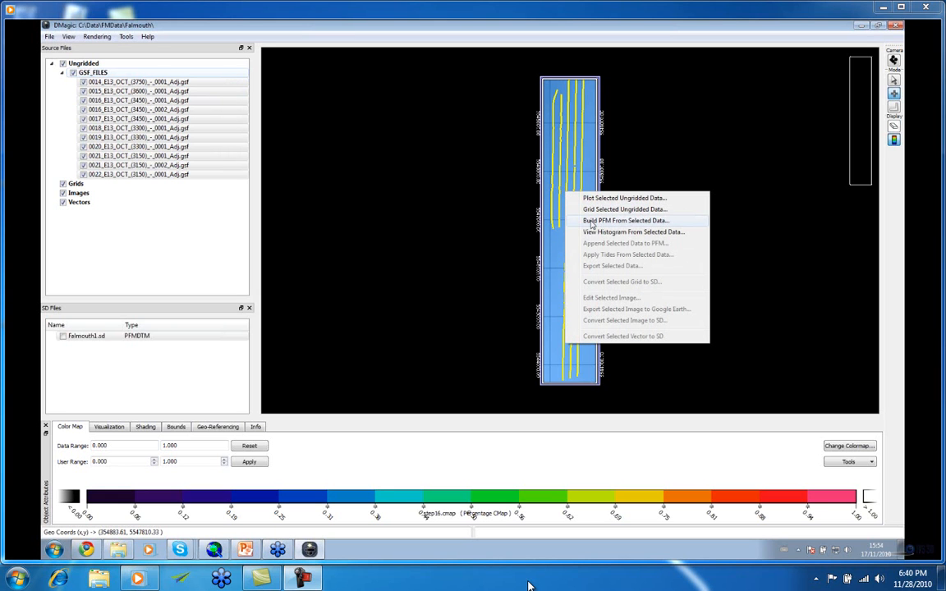
left_click(591, 222)
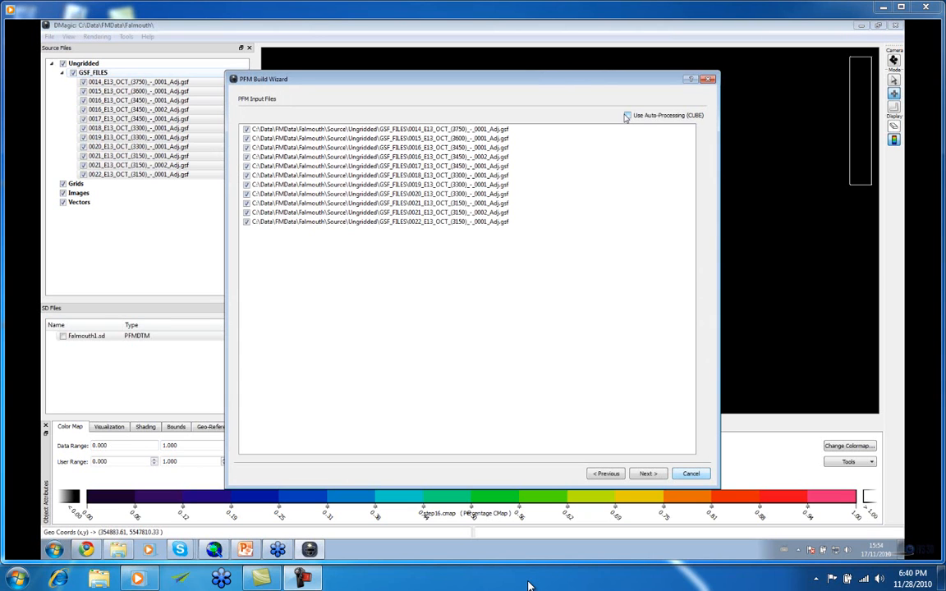
left_click(628, 116)
left_click(646, 474)
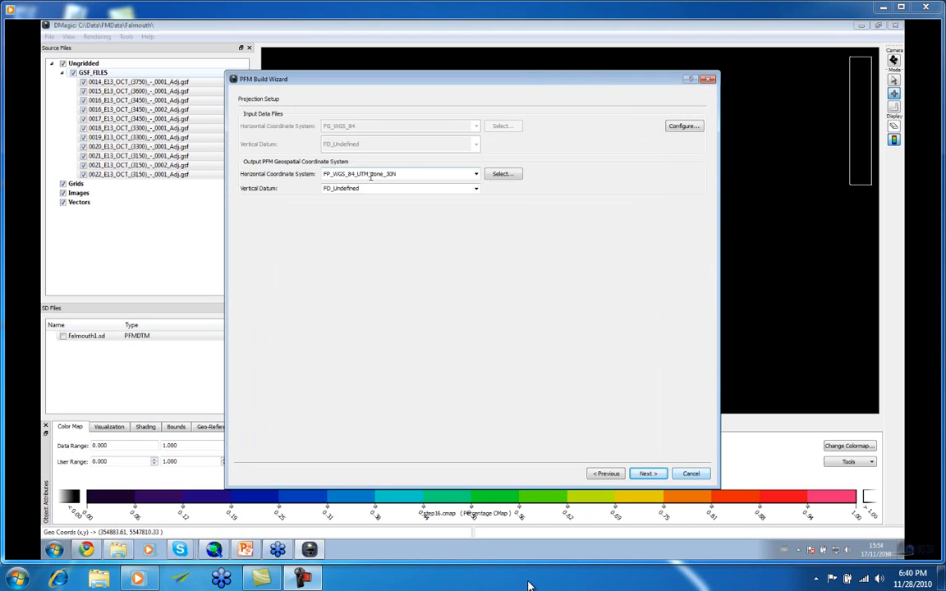
Accept the FP_WGS_84_UTM_zone_30N output projection and the data set bounds, and set the PFM bin size to 4 meters
left_click(645, 474)
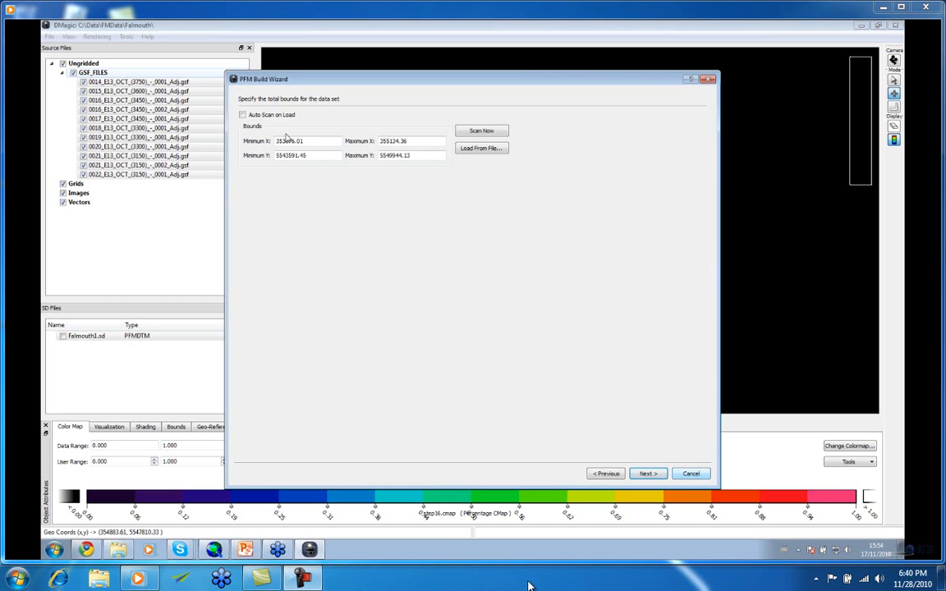
left_click(646, 474)
left_click_drag(339, 147, 278, 146)
type("4")
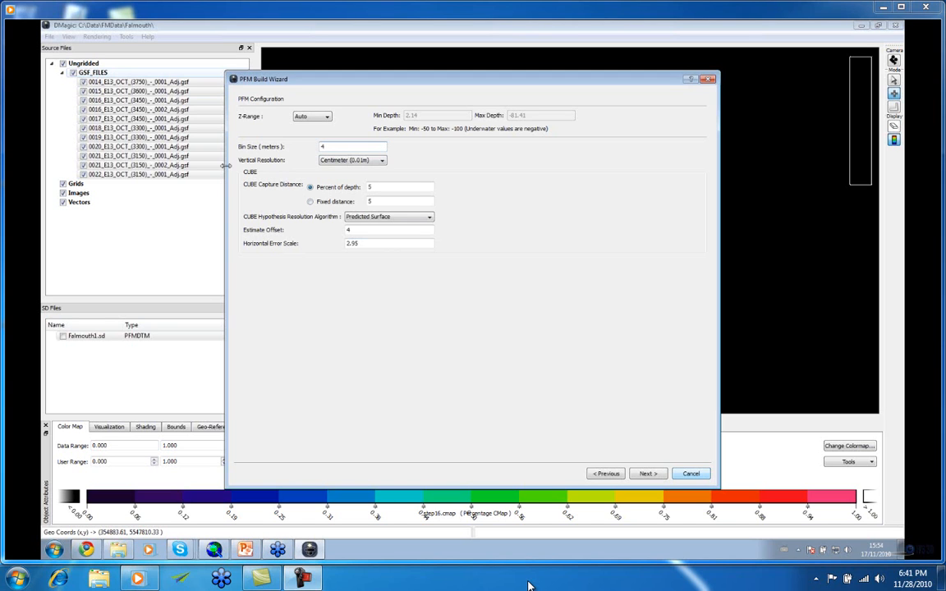
Switch the CUBE capture distance to a fixed distance of 0.71
left_click(321, 203)
left_click(322, 204)
double_click(395, 202)
type("0.71")
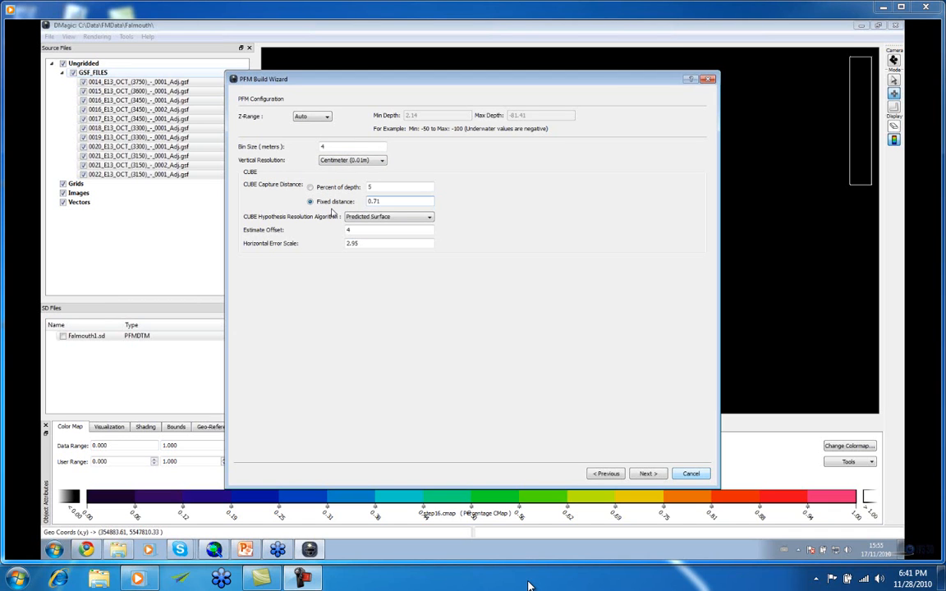
Enter 3 as the fixed capture distance, and base the CUBE capture distance on percent of depth, keeping it at 5
key("BackSpace")
key("BackSpace")
key("BackSpace")
key("BackSpace")
type("3")
left_click(311, 188)
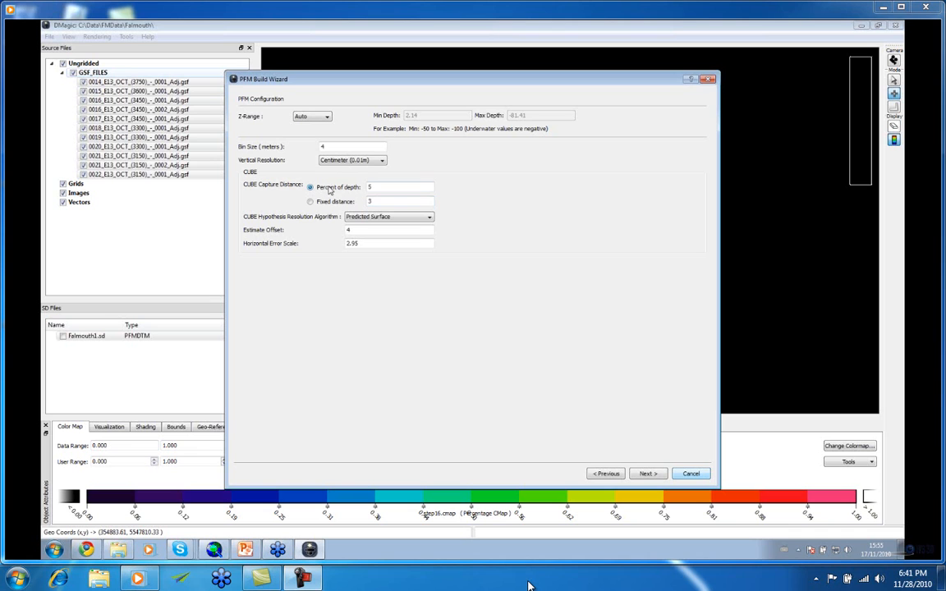
left_click(376, 187)
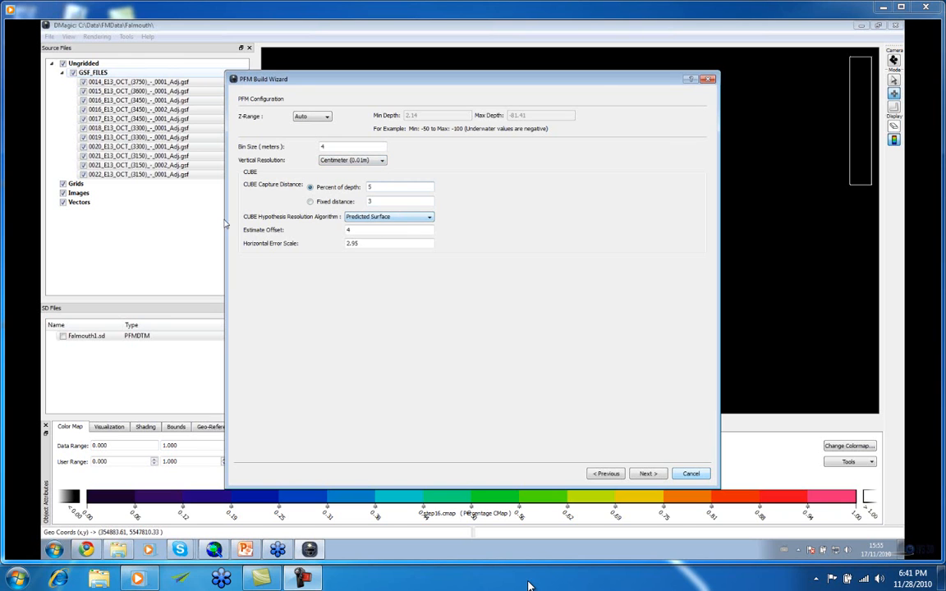
Keep Predicted Surface as the CUBE hypothesis resolution algorithm and set the estimate offset to 2, leaving the horizontal error scale at 2.95
left_click(407, 218)
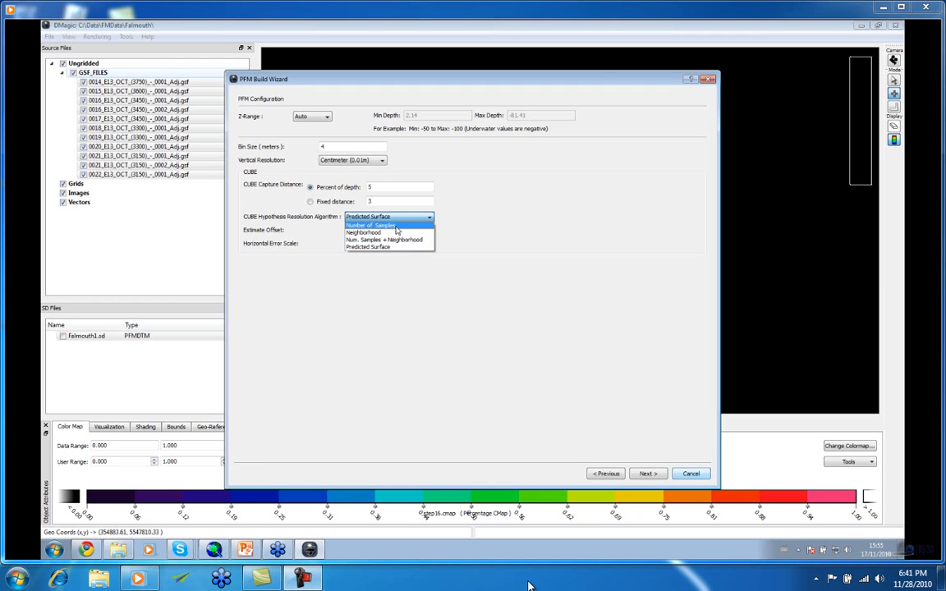
left_click(382, 248)
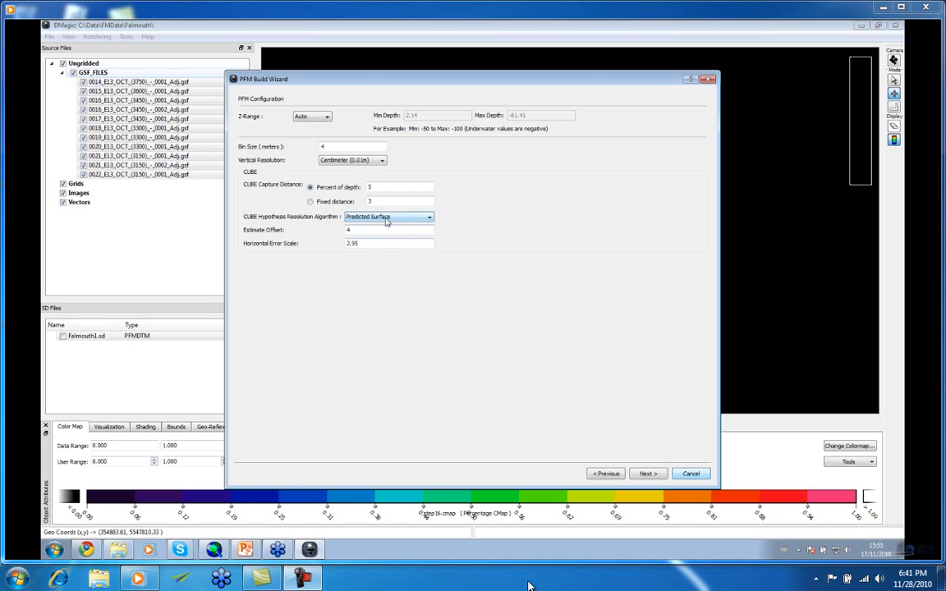
left_click(365, 243)
key("shift+Tab")
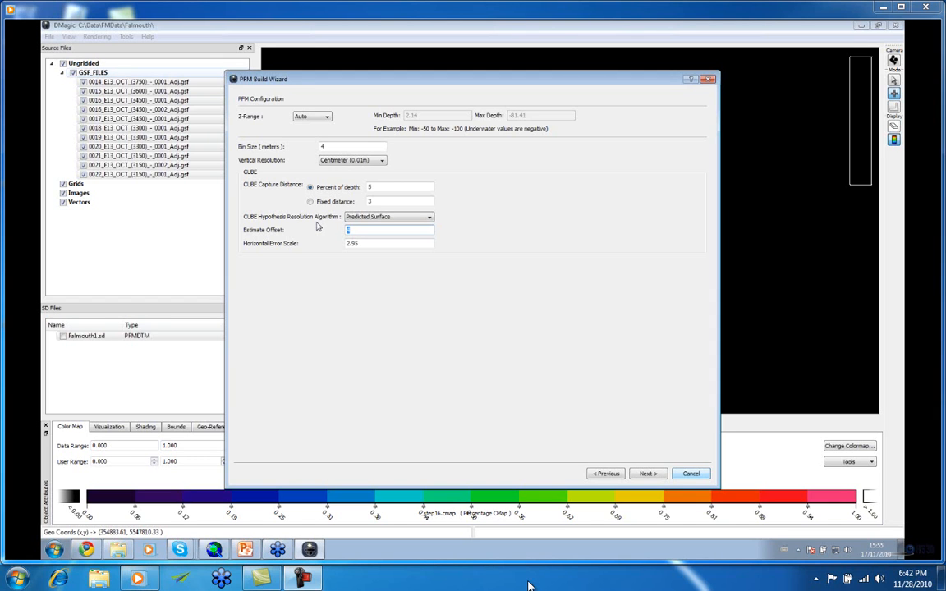
type("2")
key("Tab")
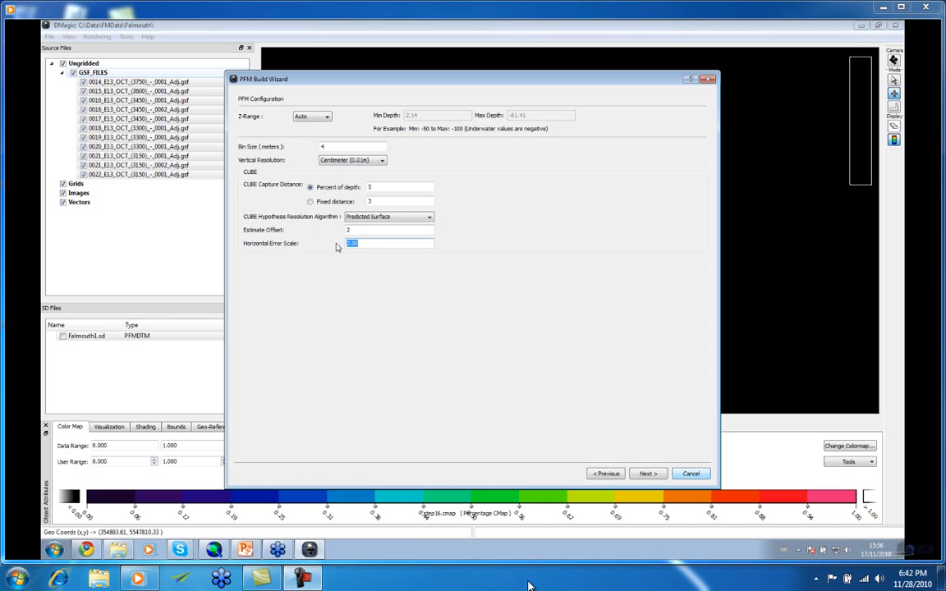
left_click(371, 244)
Proceed to the CUBE error source setup and check the vertical and horizontal error mappings in the NAVO GSF file configuration
left_click(650, 473)
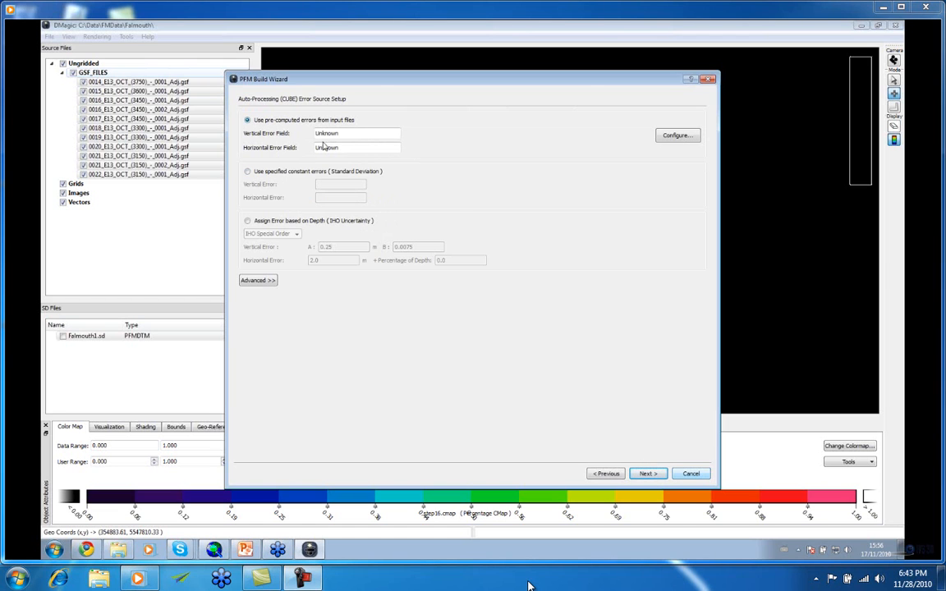
left_click(676, 136)
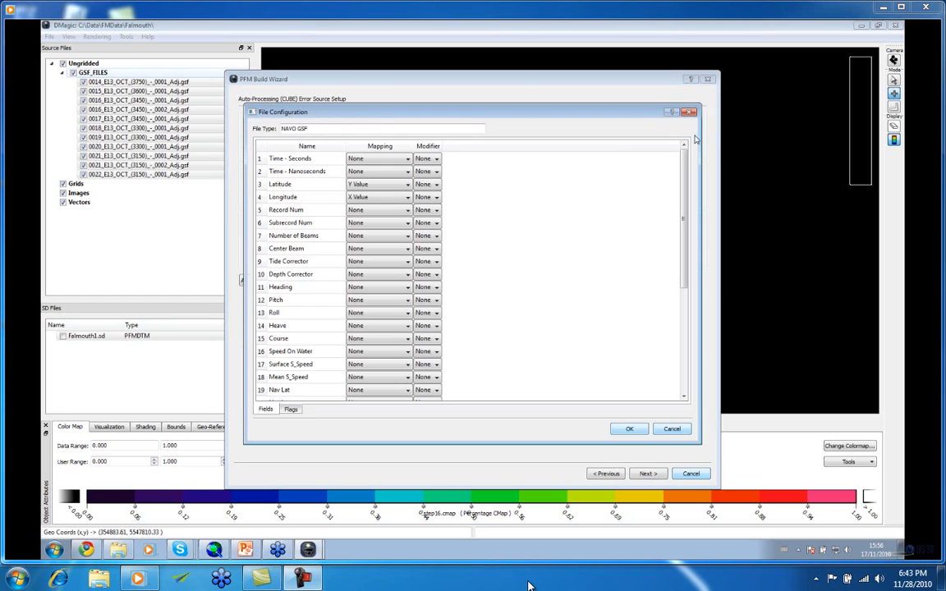
left_click_drag(681, 240, 686, 352)
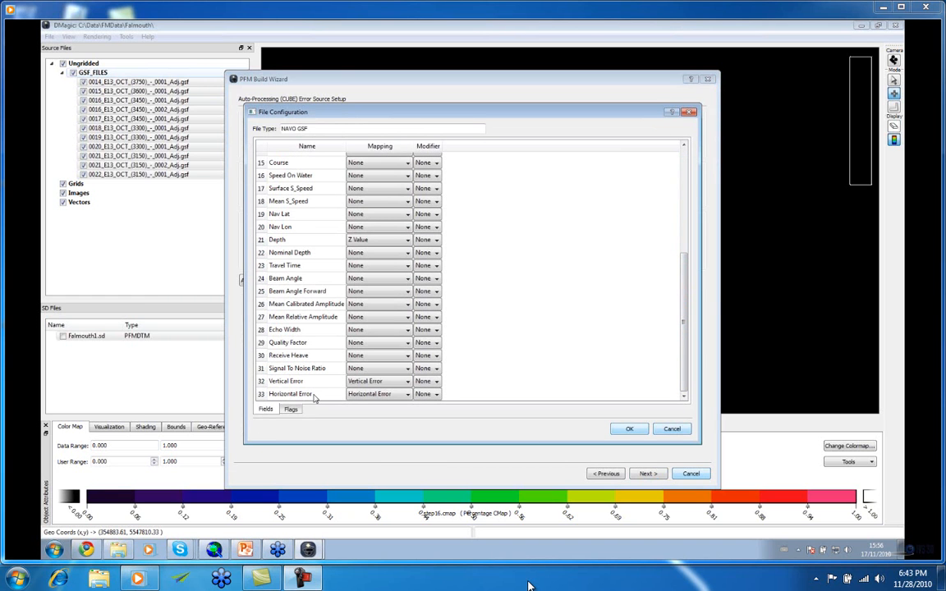
left_click(681, 431)
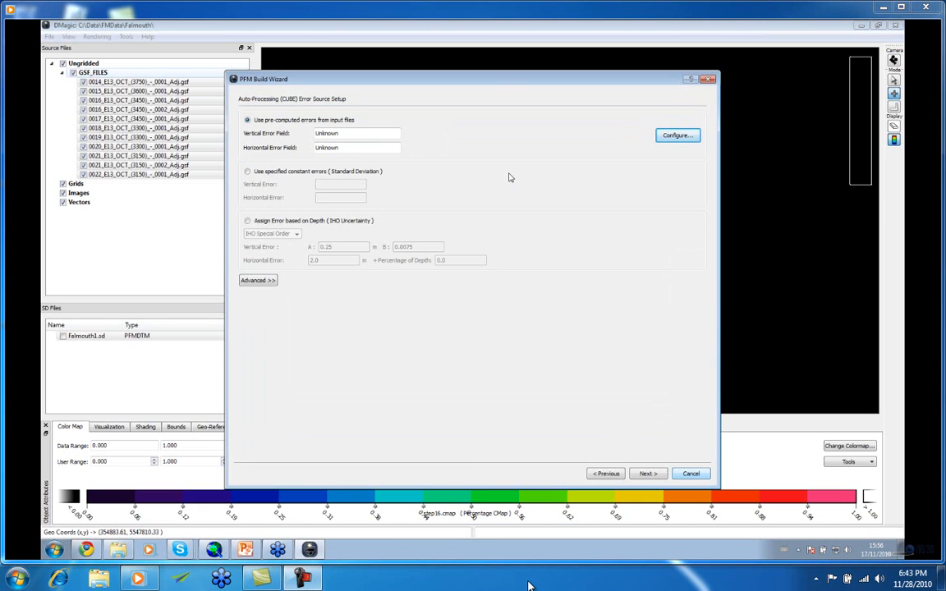
Try the specified constant errors option, and assign errors based on depth using IHO Order 1 uncertainty
left_click(250, 173)
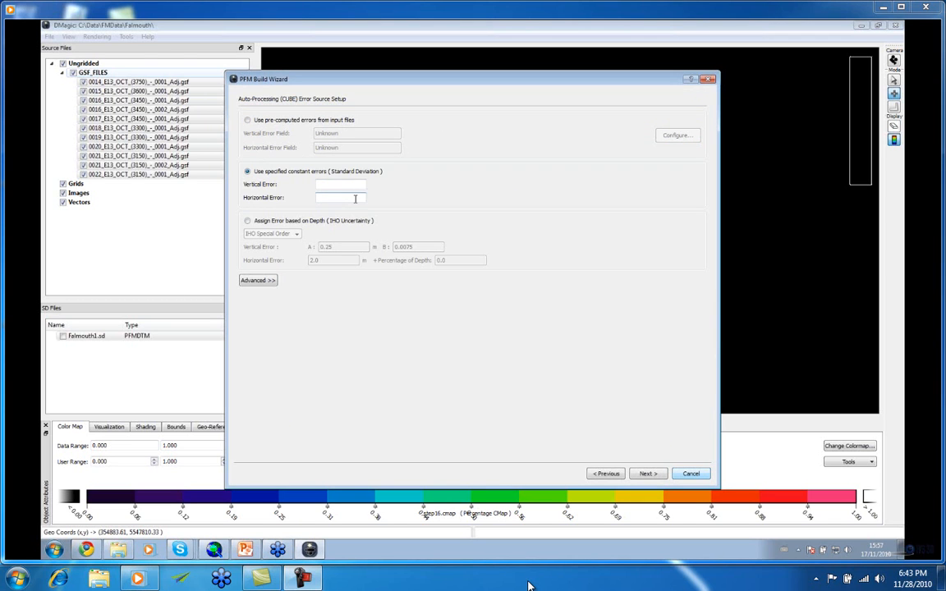
left_click(283, 220)
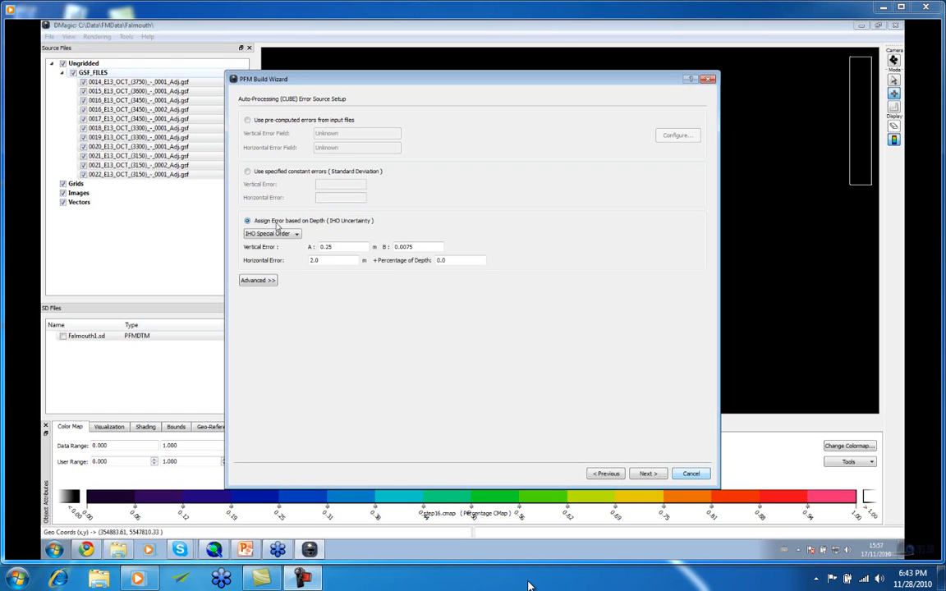
left_click(277, 234)
left_click(276, 245)
Calculate errors with the advanced sensor-specific error model, using Reson SeaBat 8125 as the sensor type
left_click(259, 281)
left_click(248, 299)
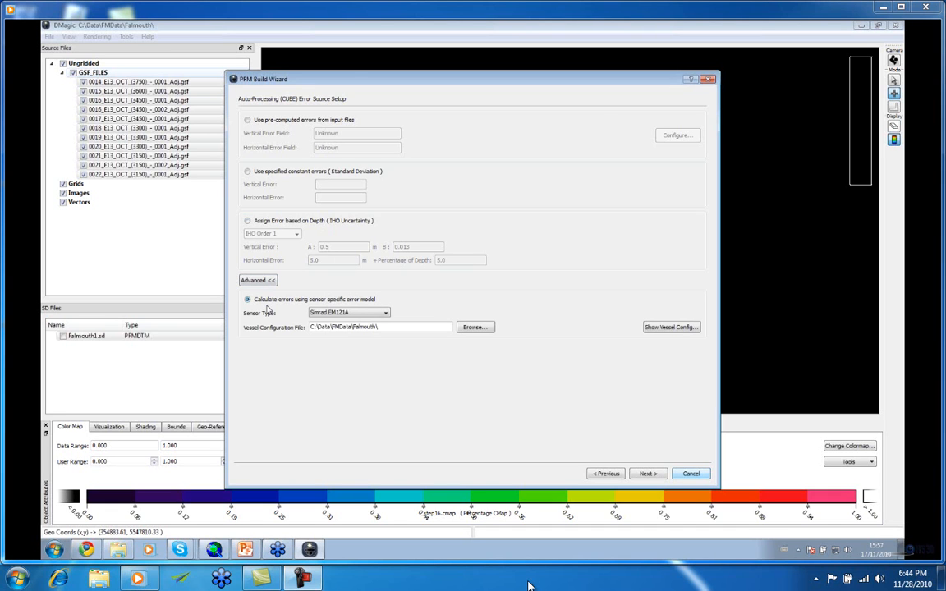
left_click(385, 316)
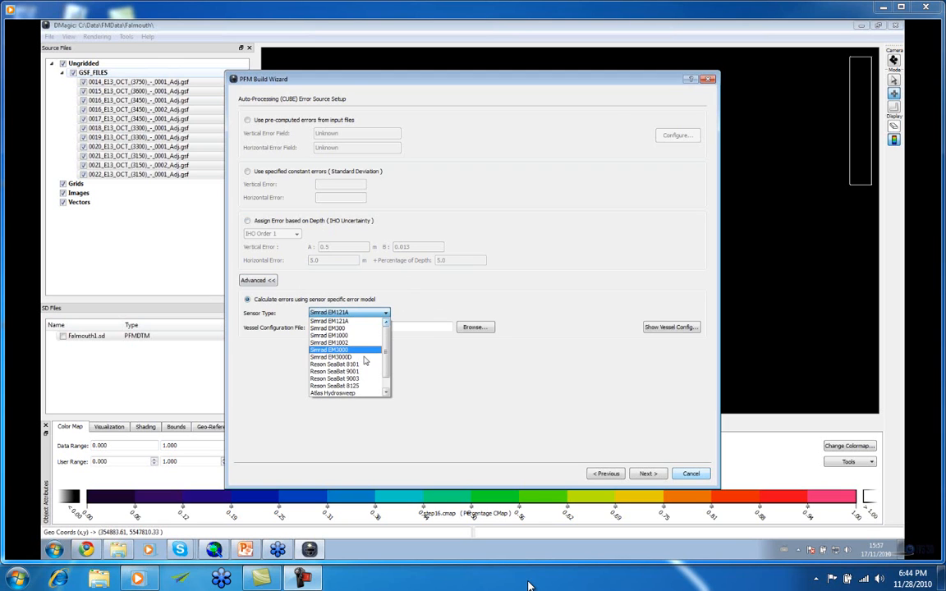
left_click(353, 385)
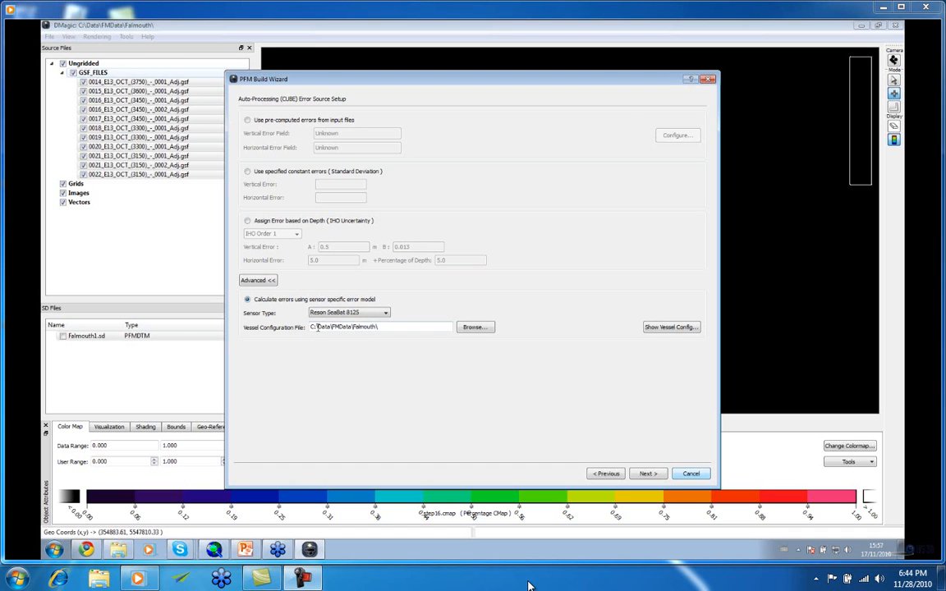
Load Anglian_Princess.PAR from the Source\Ungridded folder as the vessel configuration file and review its vessel configuration values
left_click(476, 327)
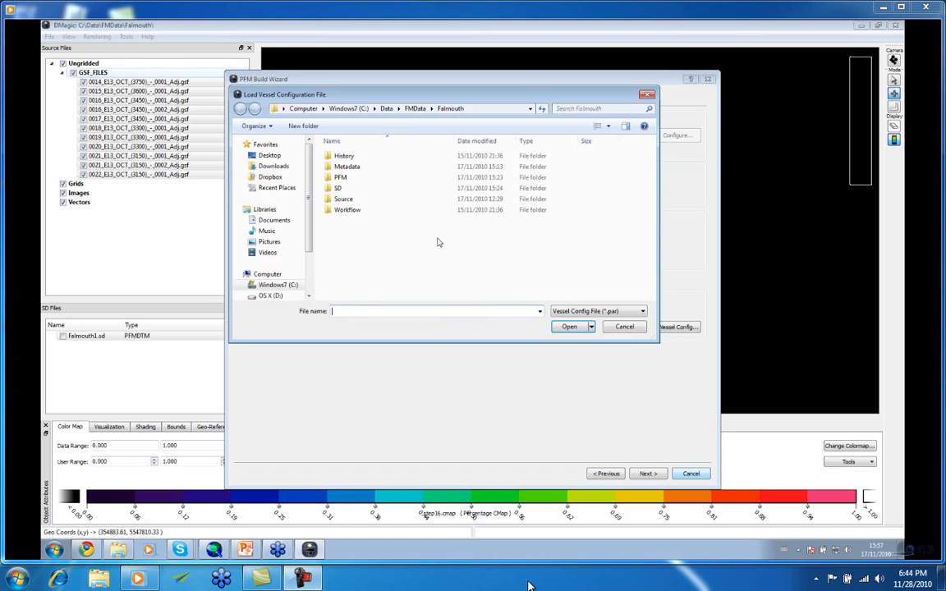
double_click(342, 177)
key("BackSpace")
double_click(345, 188)
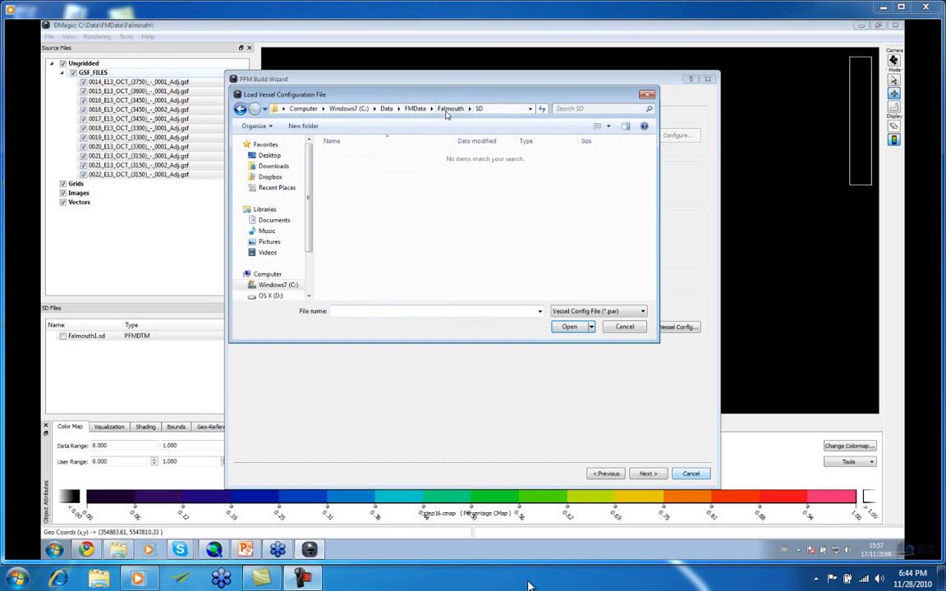
key("BackSpace")
double_click(343, 199)
double_click(343, 177)
left_click(361, 167)
left_click(568, 326)
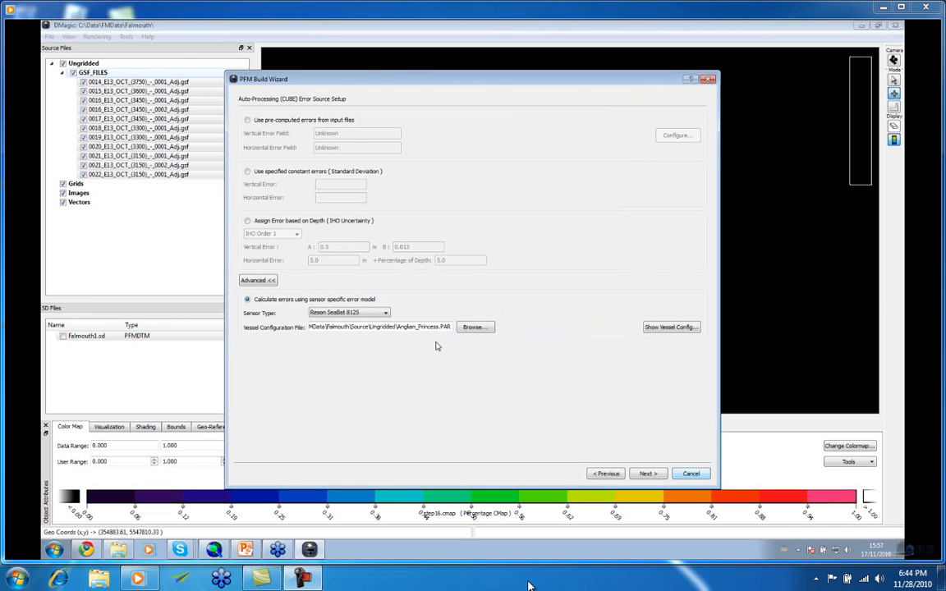
left_click(663, 328)
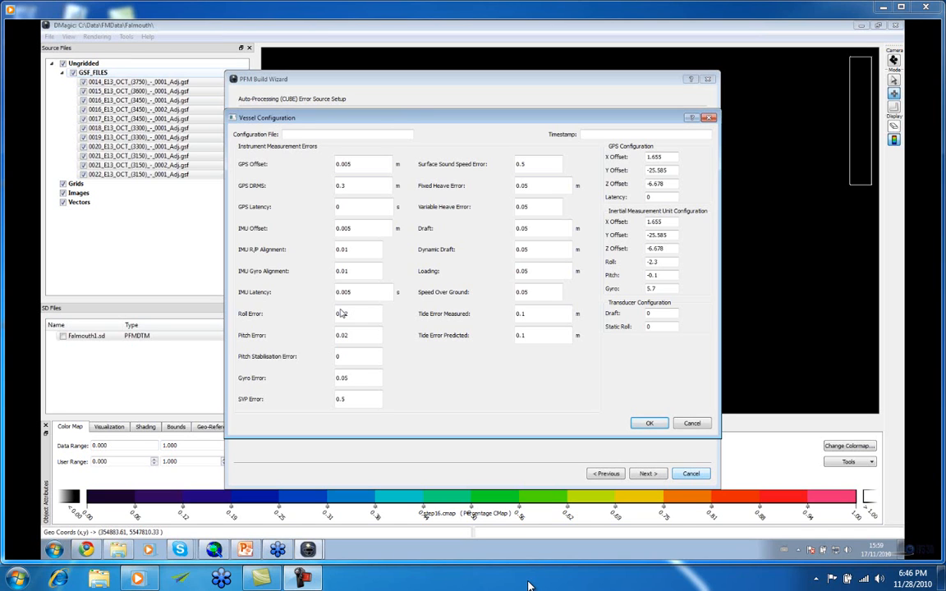
left_click(694, 425)
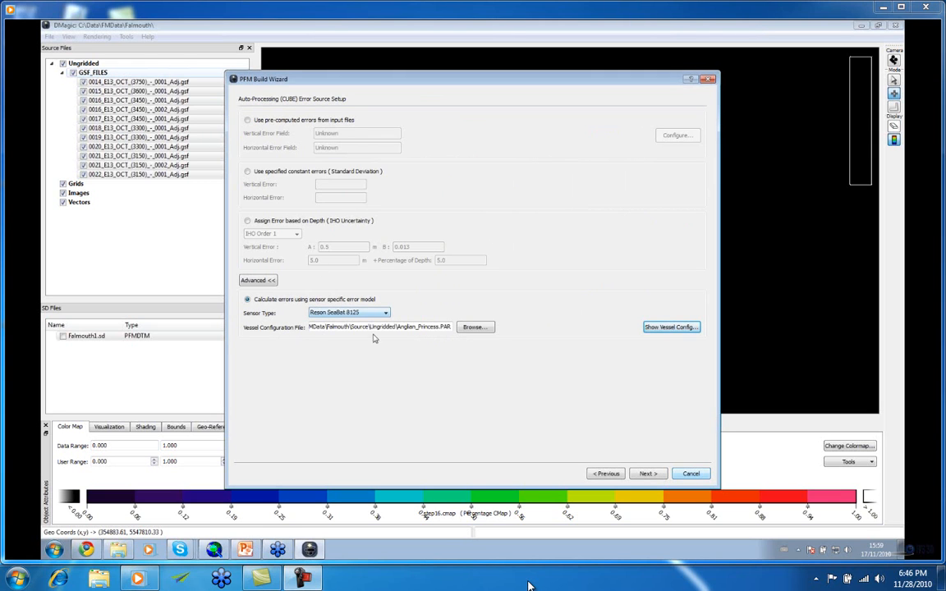
Leave custom filters disabled, name the output PFM file 8125_CUBE, and build the PFM
left_click(648, 474)
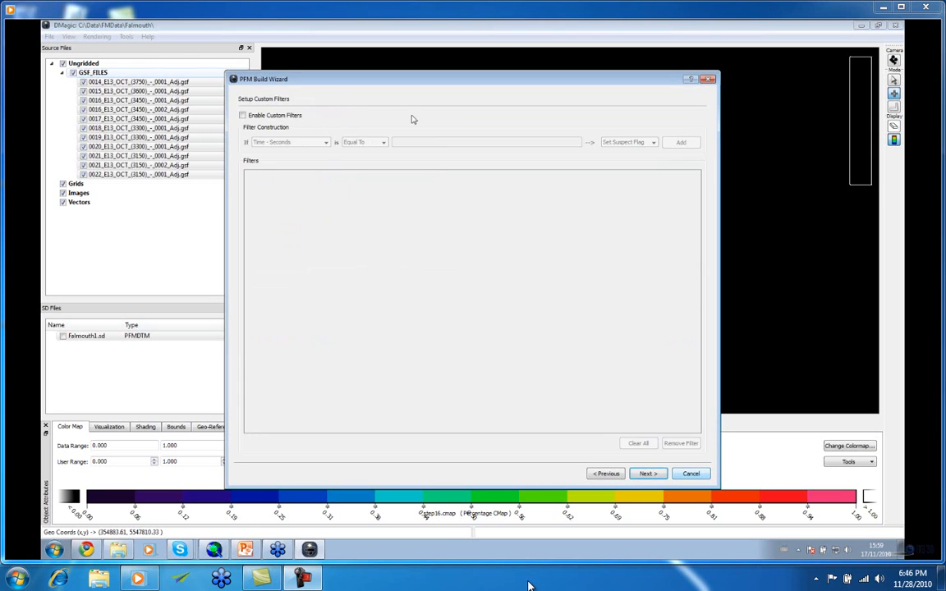
left_click(648, 474)
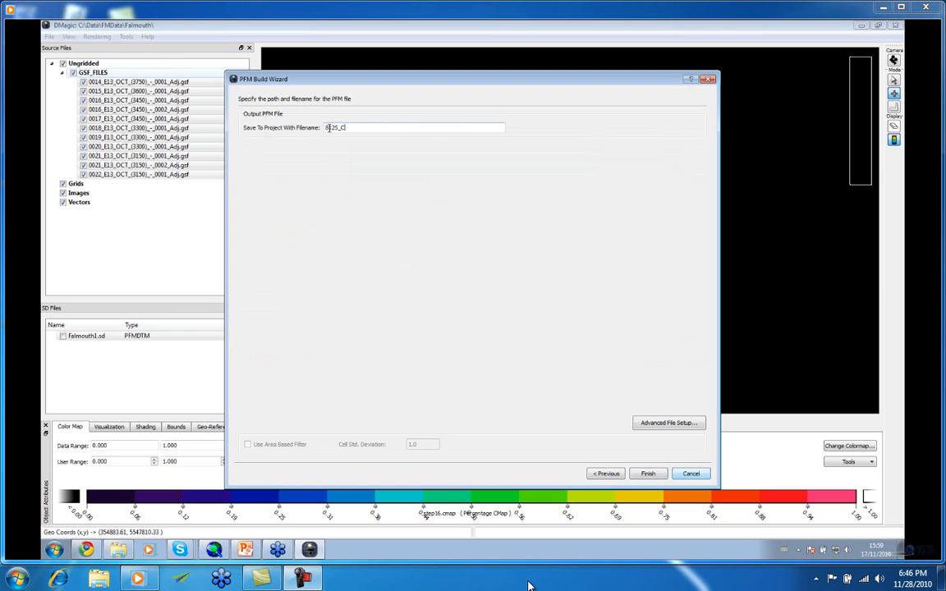
left_click(656, 474)
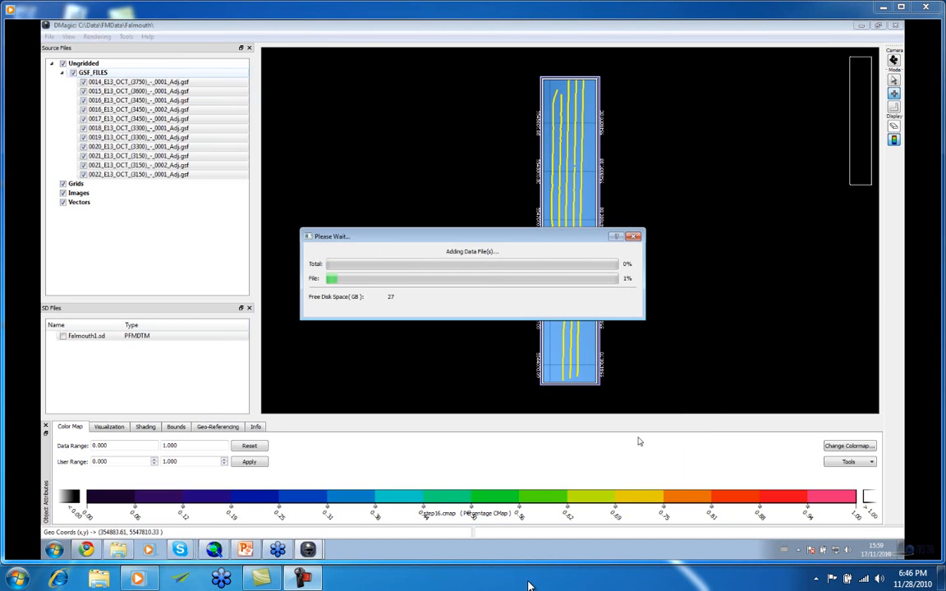
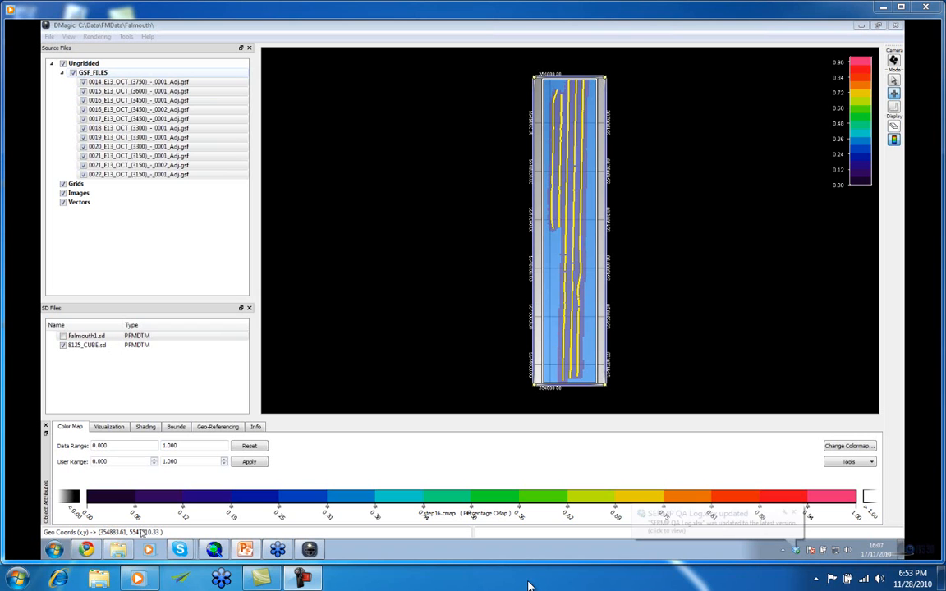
Launch Fledermaus and open 8125_CUBE.sd from the Falmouth project's SD folder
left_click(54, 552)
left_click(84, 186)
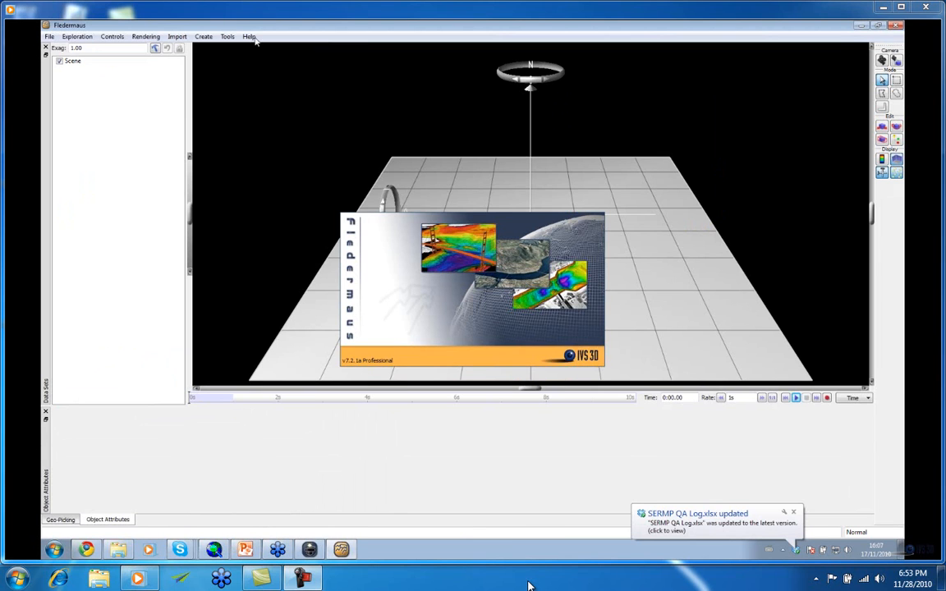
left_click(49, 37)
left_click(83, 48)
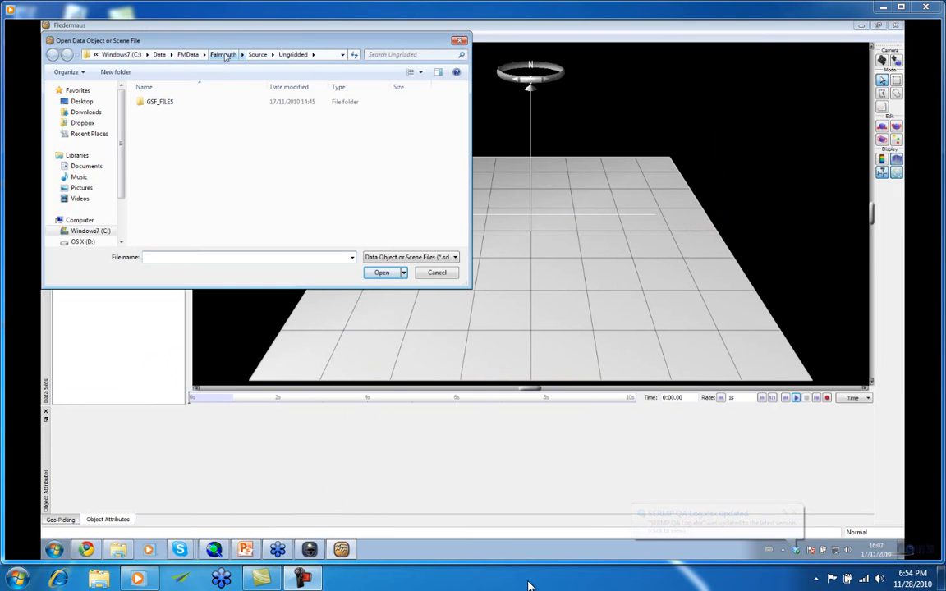
left_click(226, 55)
double_click(154, 115)
double_click(169, 105)
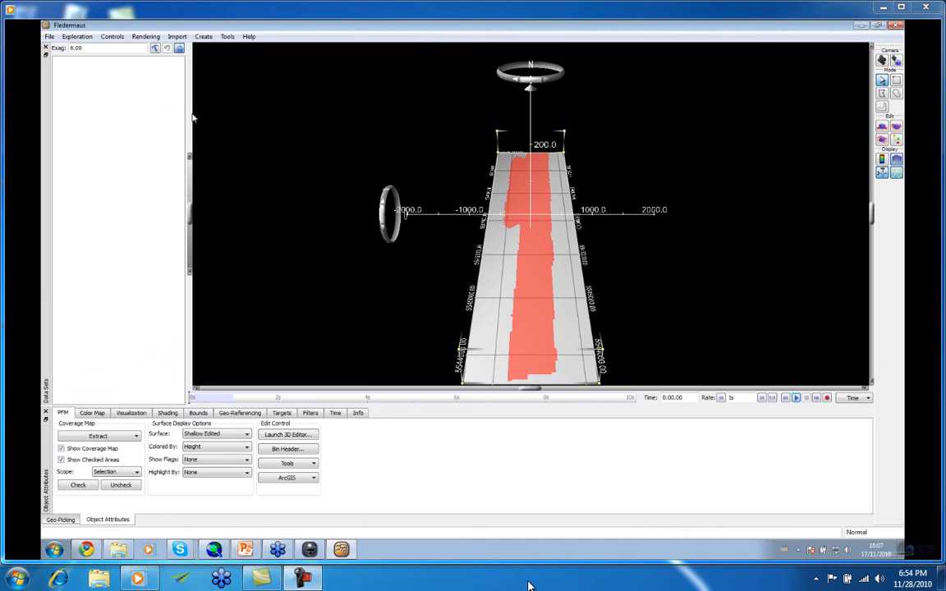
Apply the system colormap colorsinterp.cmap to the 8125_CUBE object
left_click_drag(547, 247, 624, 238)
left_click(92, 413)
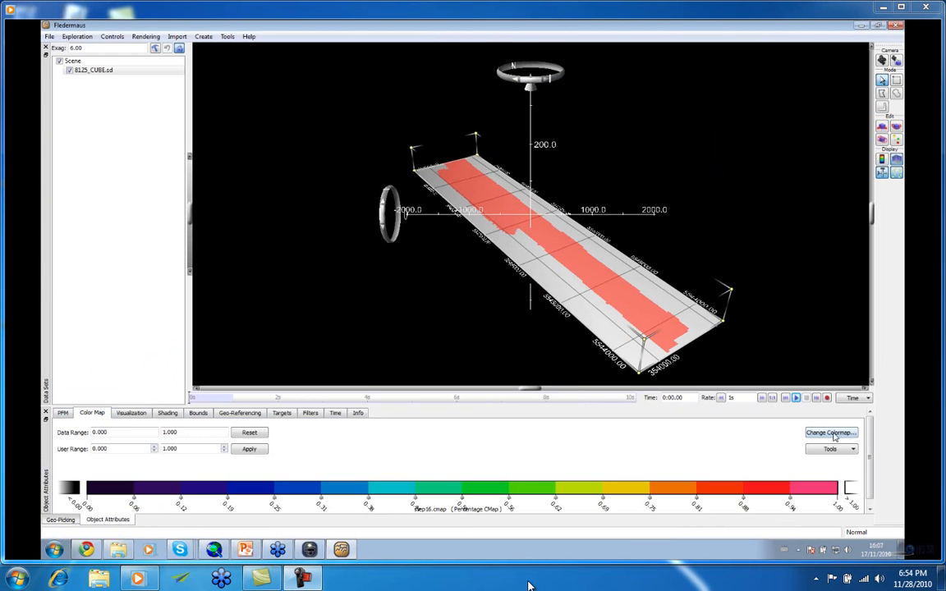
left_click(830, 433)
left_click(380, 174)
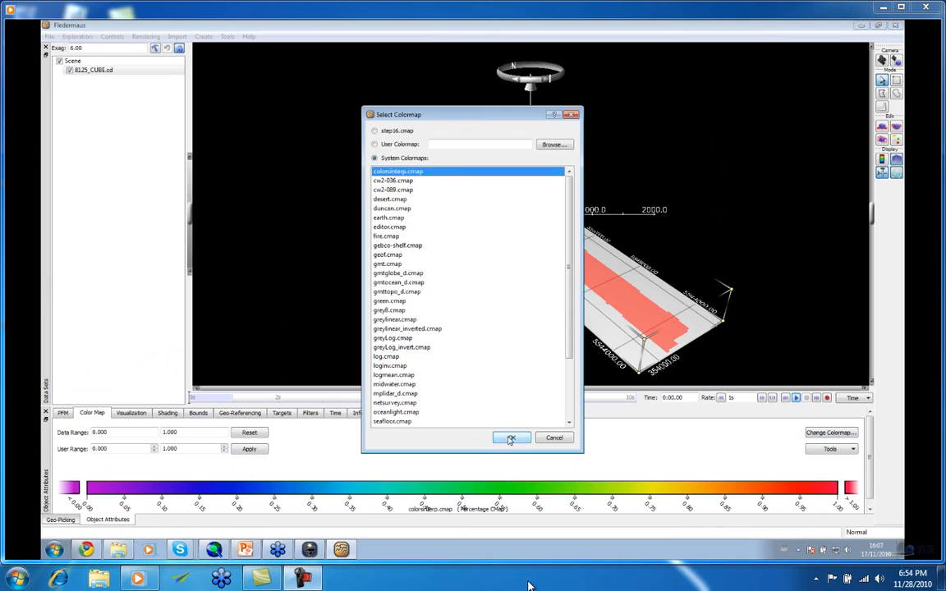
left_click(511, 437)
Extract the entire area of the 8125_CUBE PFM, inspect the surface in 3D, and choose a surface display option
scroll(570, 215, "up", 1)
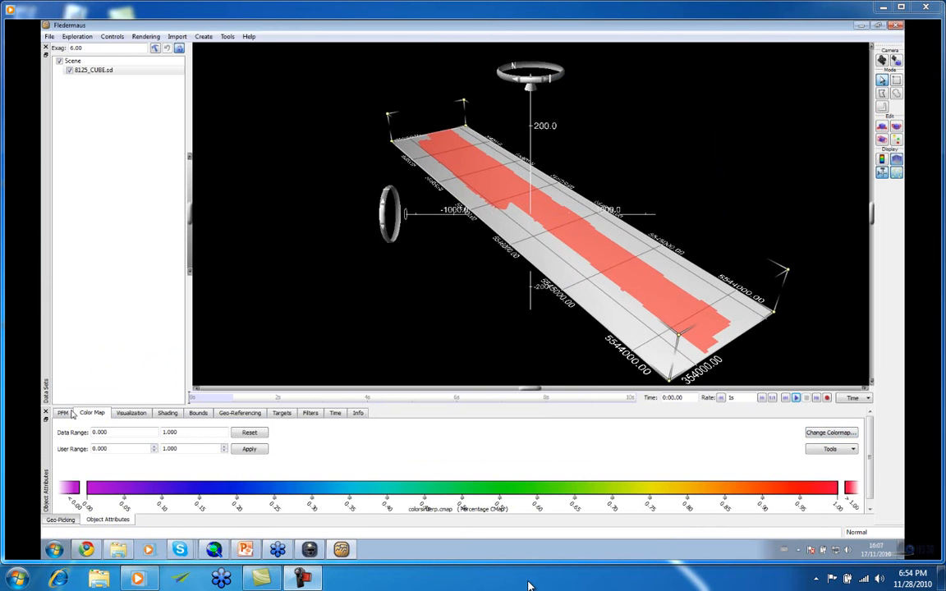
left_click(65, 413)
left_click(110, 436)
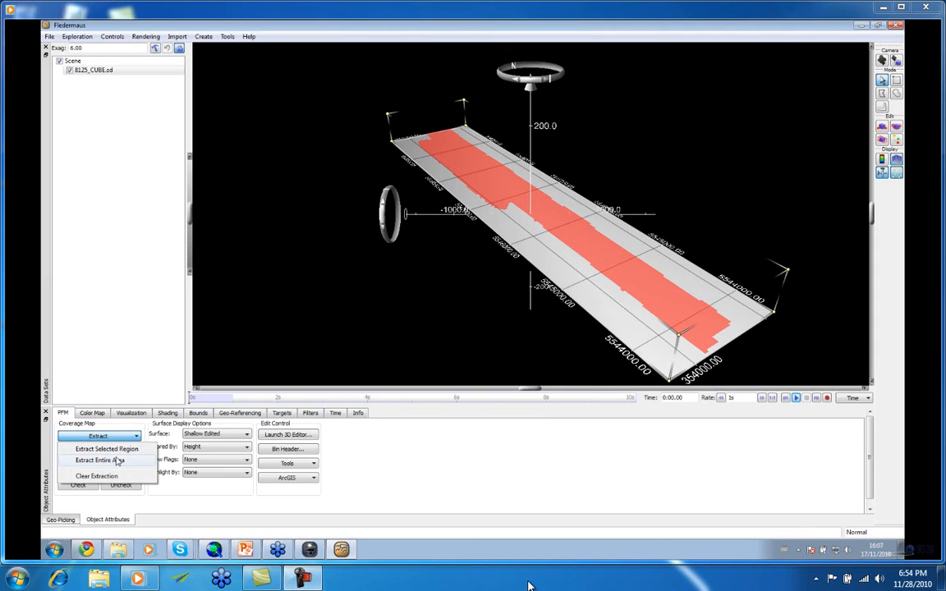
left_click(115, 460)
right_click_drag(554, 207, 647, 174)
scroll(646, 173, "up", 2)
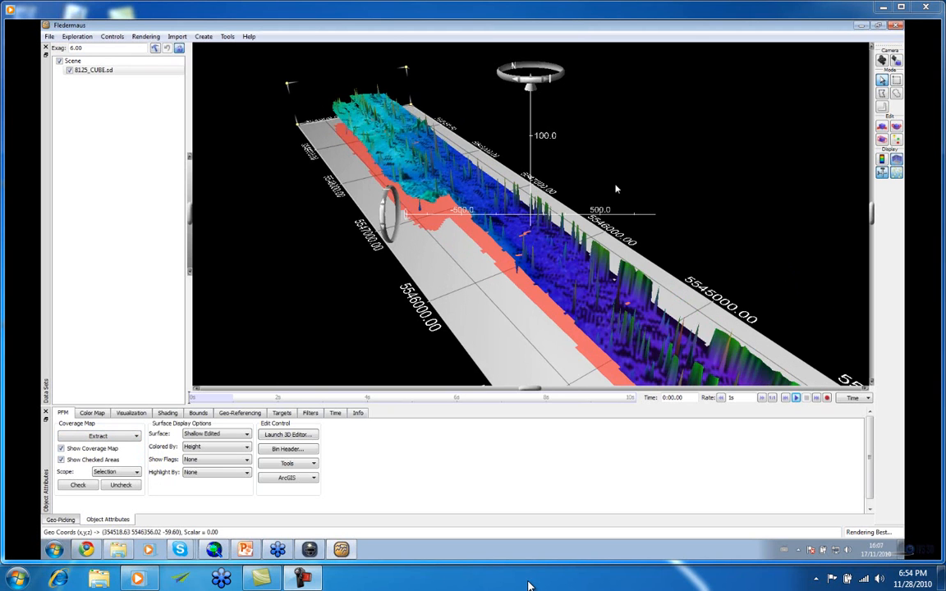
left_click_drag(616, 188, 498, 204)
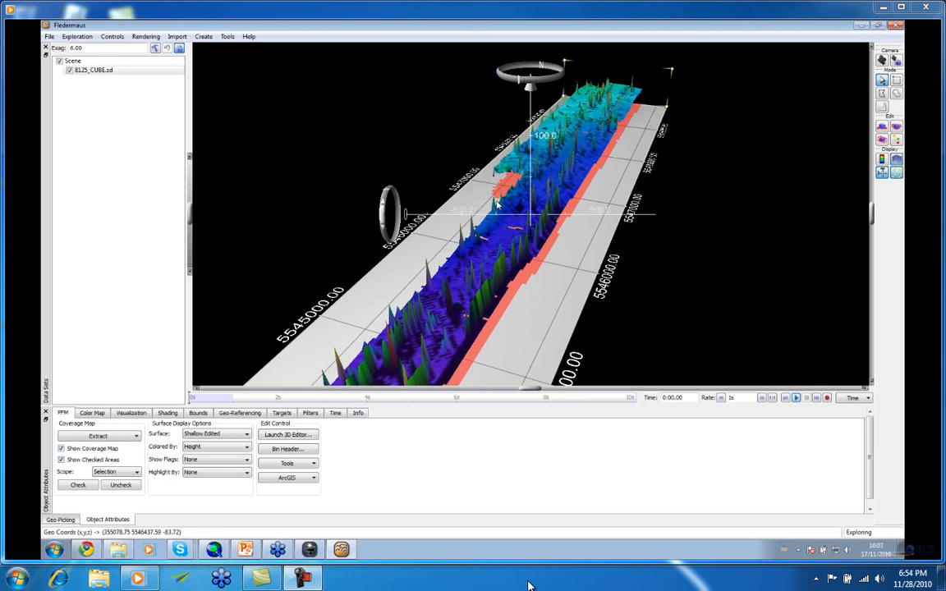
left_click(222, 436)
left_click(218, 468)
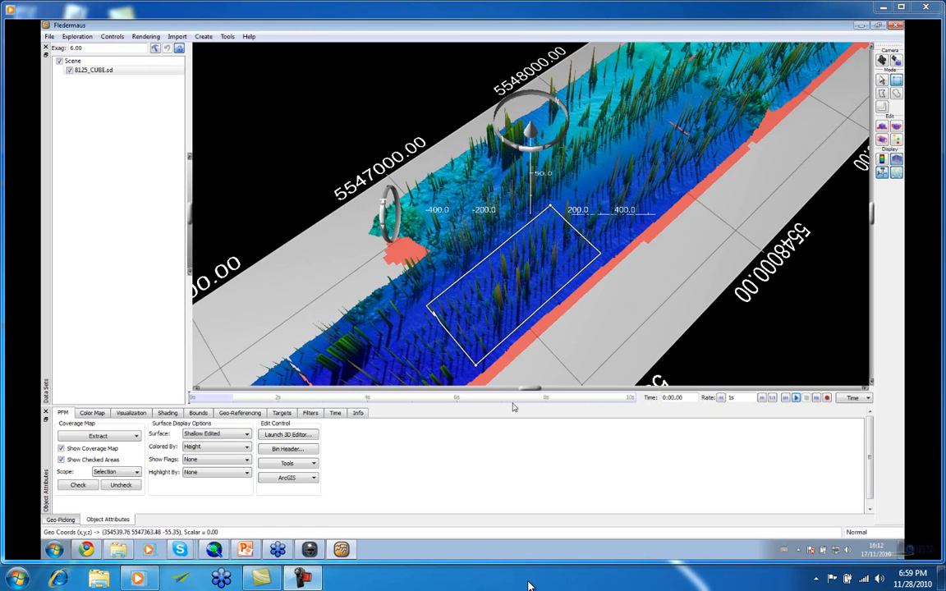
Start CUBE sounding filtering on the selected region, with the distance based on standard deviations and metres
left_click(295, 463)
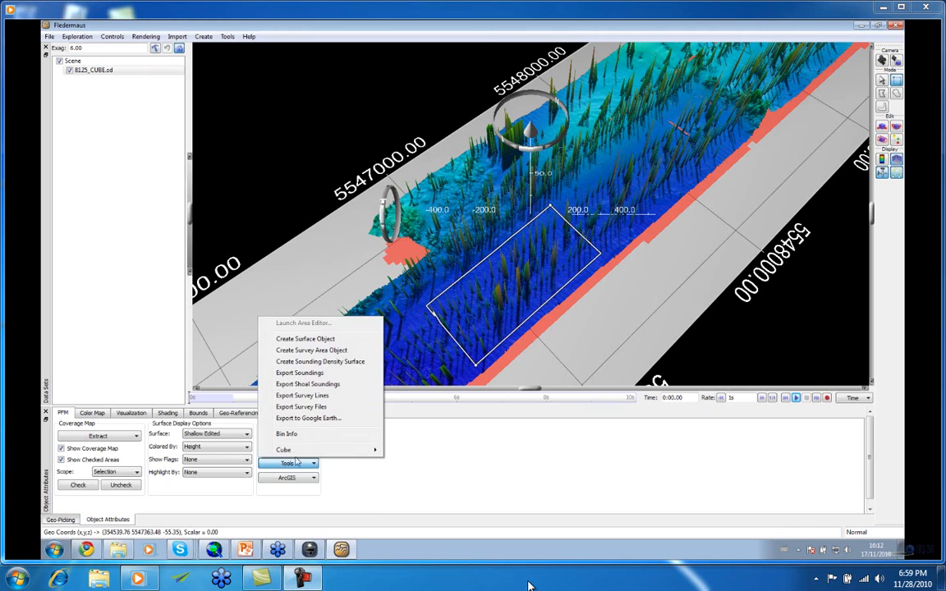
mouse_move(302, 452)
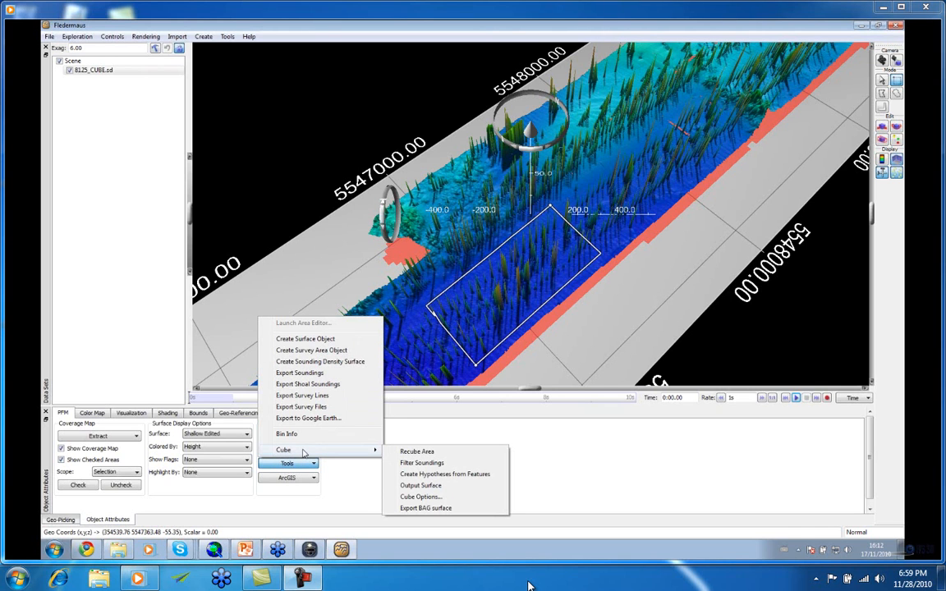
left_click(415, 464)
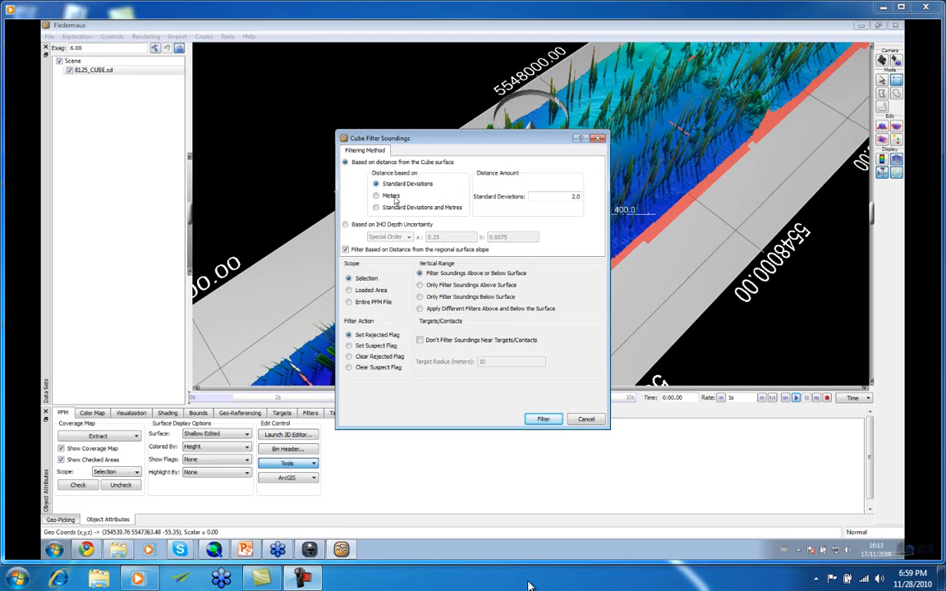
left_click(392, 197)
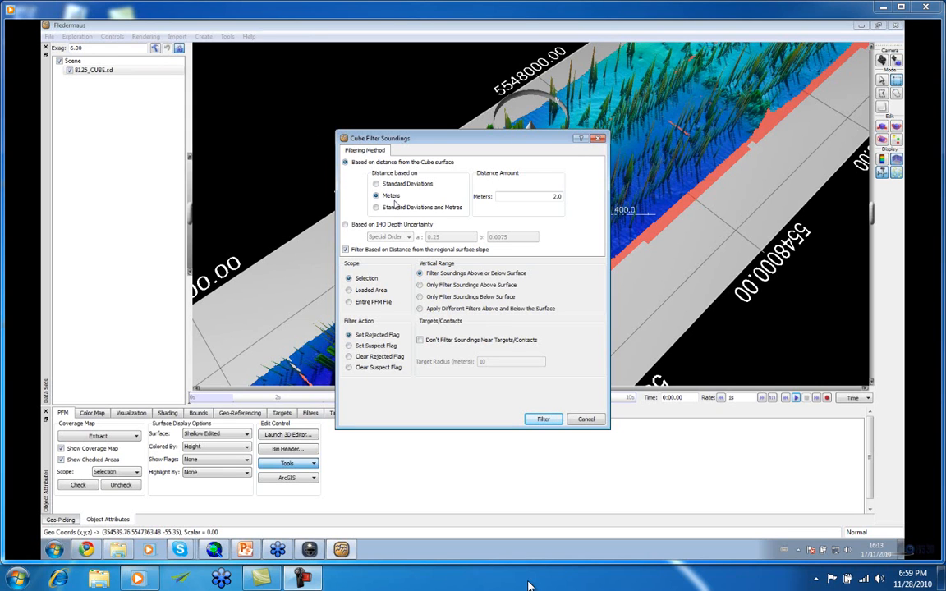
left_click(376, 208)
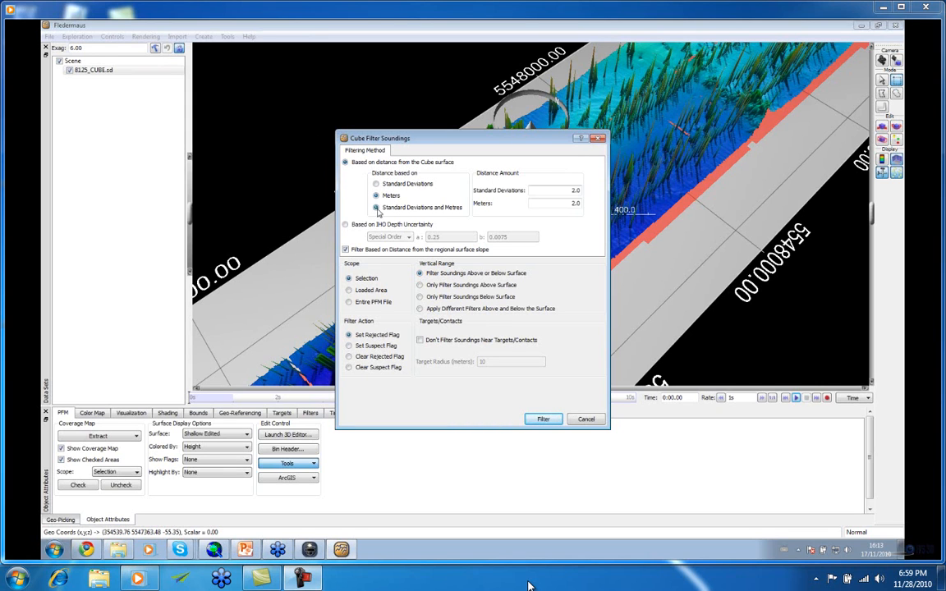
Set the filter distance to 0.2 meters, keeping 2.0 standard deviations, and apply different filters above and below the surface
left_click_drag(559, 204, 622, 210)
left_click_drag(573, 190, 622, 194)
left_click(573, 204)
left_click(580, 191)
double_click(575, 190)
left_click_drag(496, 140, 353, 140)
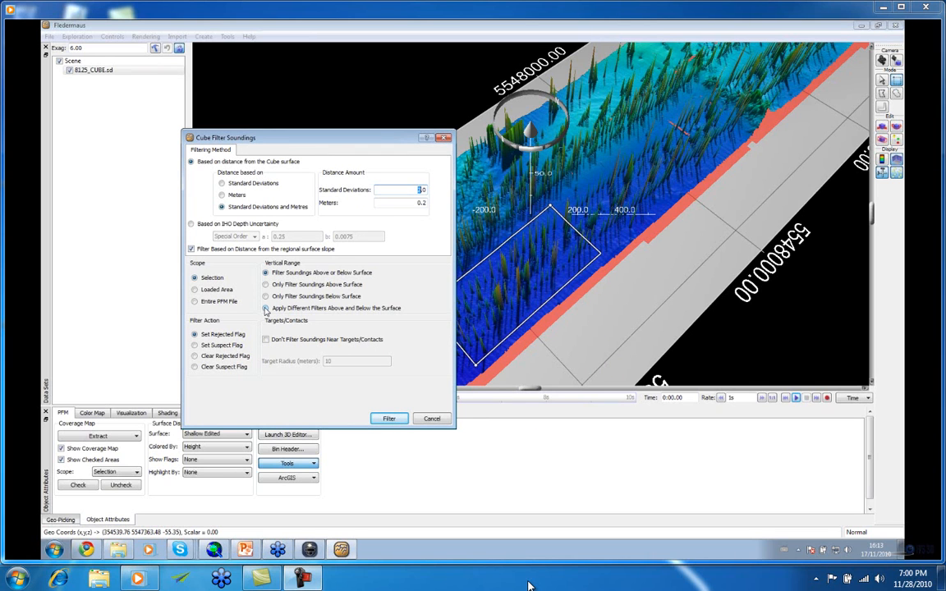
left_click(265, 309)
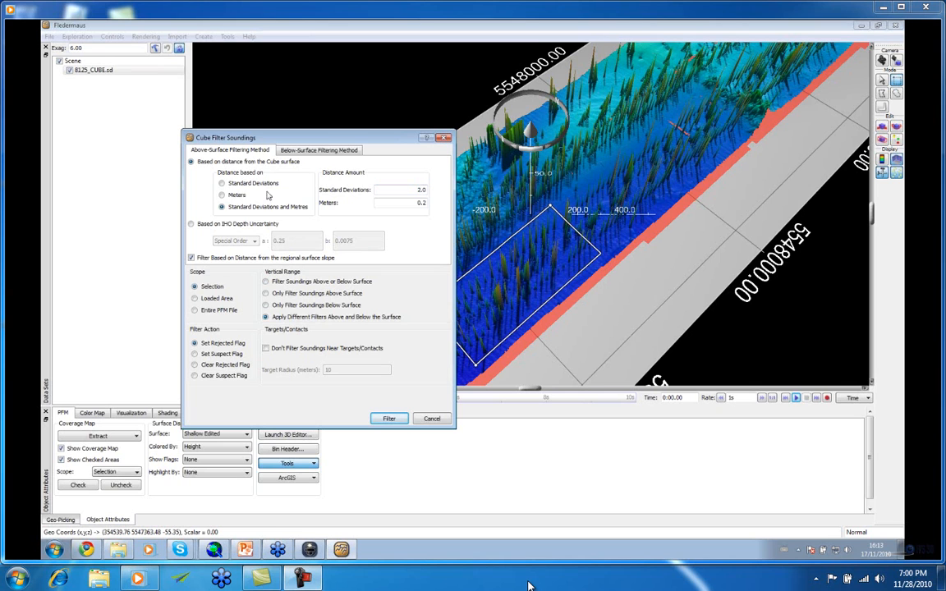
Set the vertical range to filter soundings above or below the surface, and run the CUBE filter on the selection with the rejected flag
left_click(310, 152)
left_click(212, 150)
left_click(300, 150)
left_click(233, 150)
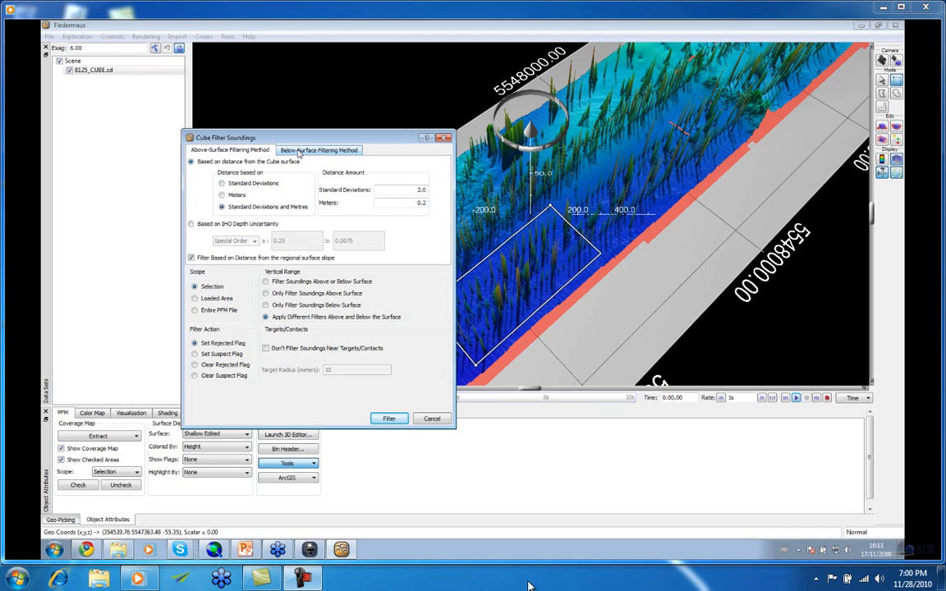
left_click(265, 280)
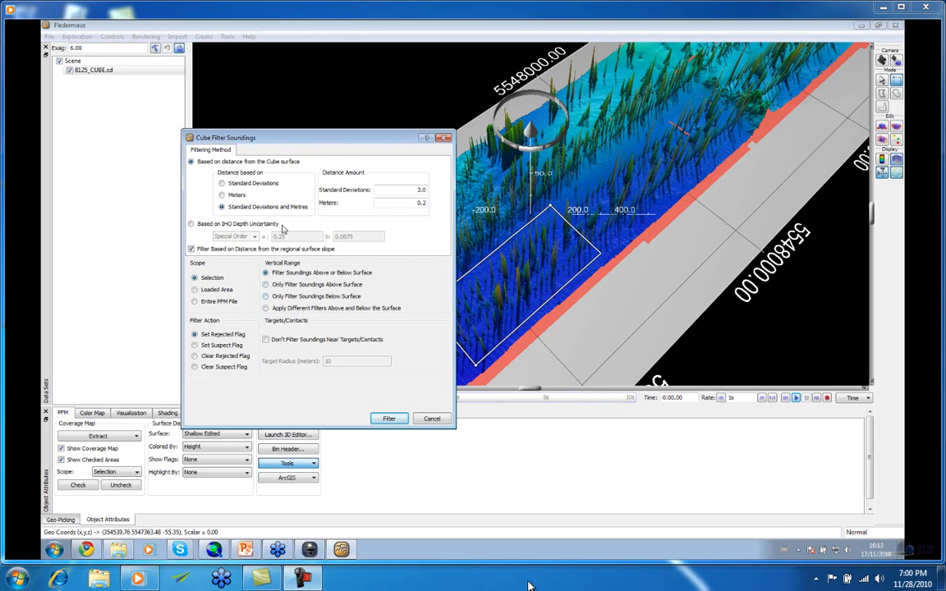
left_click_drag(285, 140, 286, 154)
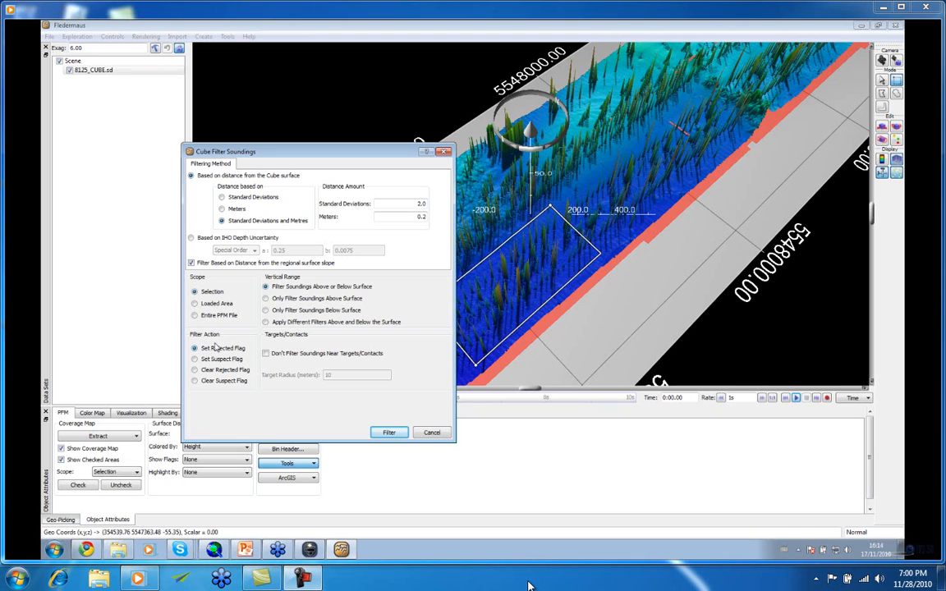
left_click(400, 435)
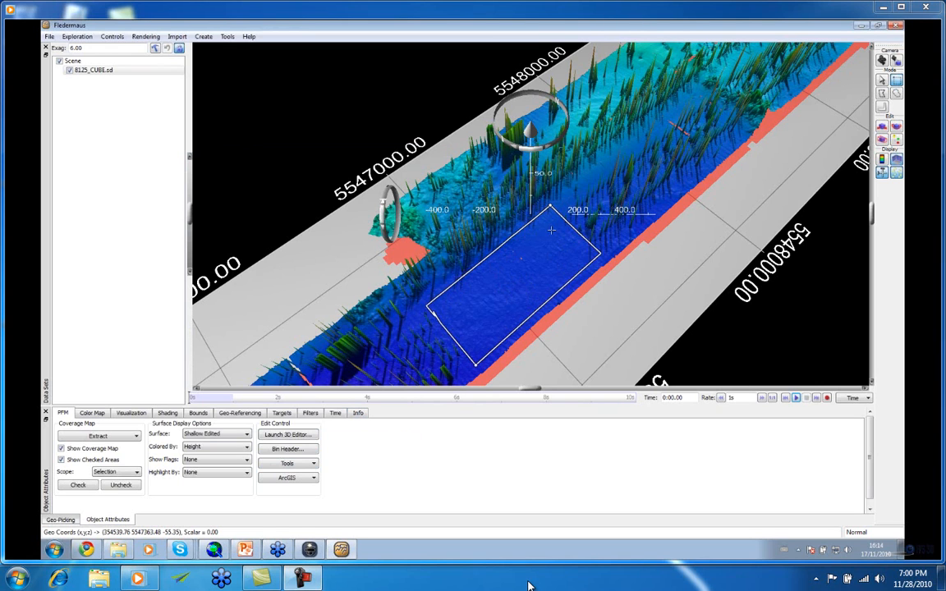
Display the CUBE Edited surface and load a rectangular area around the raised wreck feature into the 3D editor
left_click(233, 435)
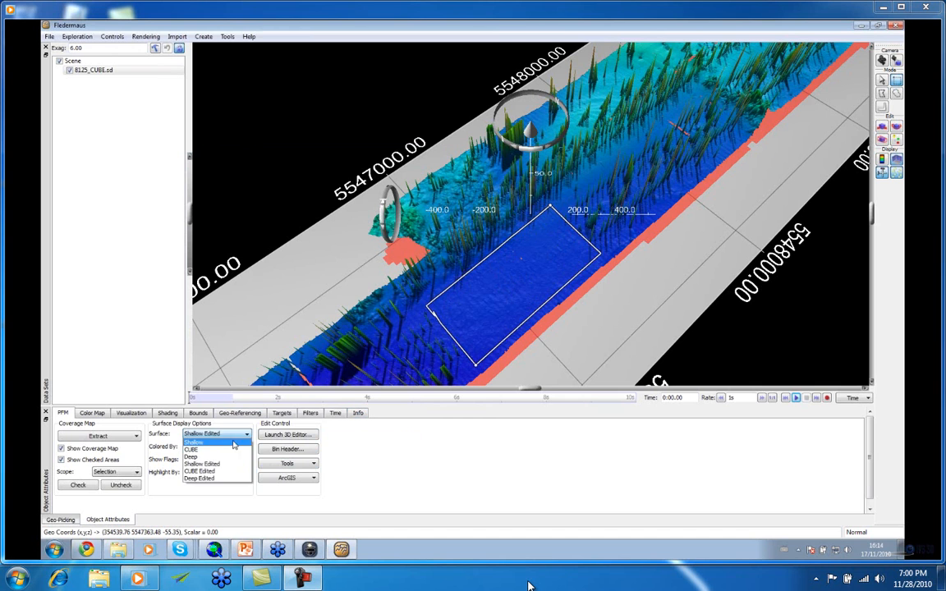
left_click(281, 350)
left_click_drag(413, 341, 389, 380)
left_click_drag(435, 281, 517, 235)
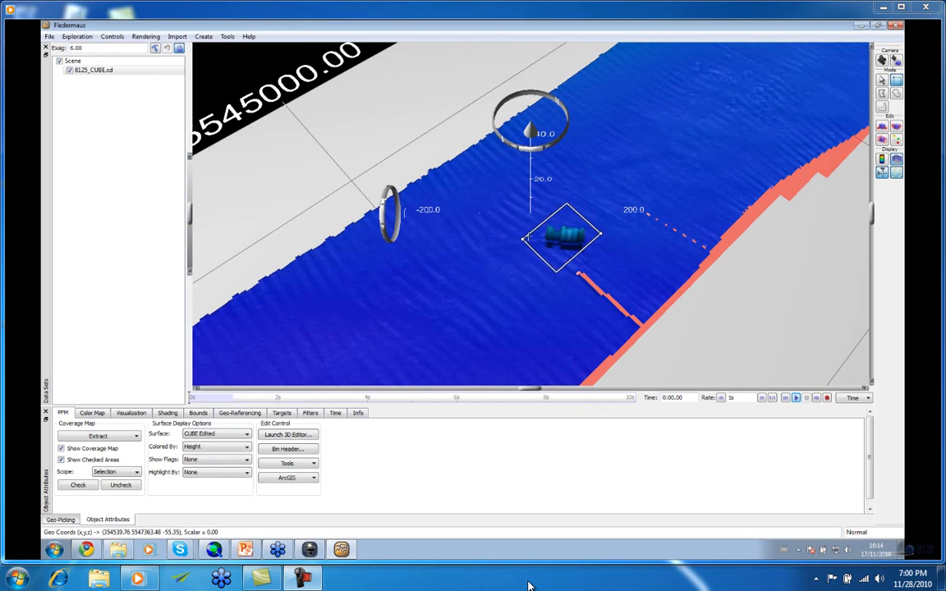
left_click_drag(601, 237, 598, 236)
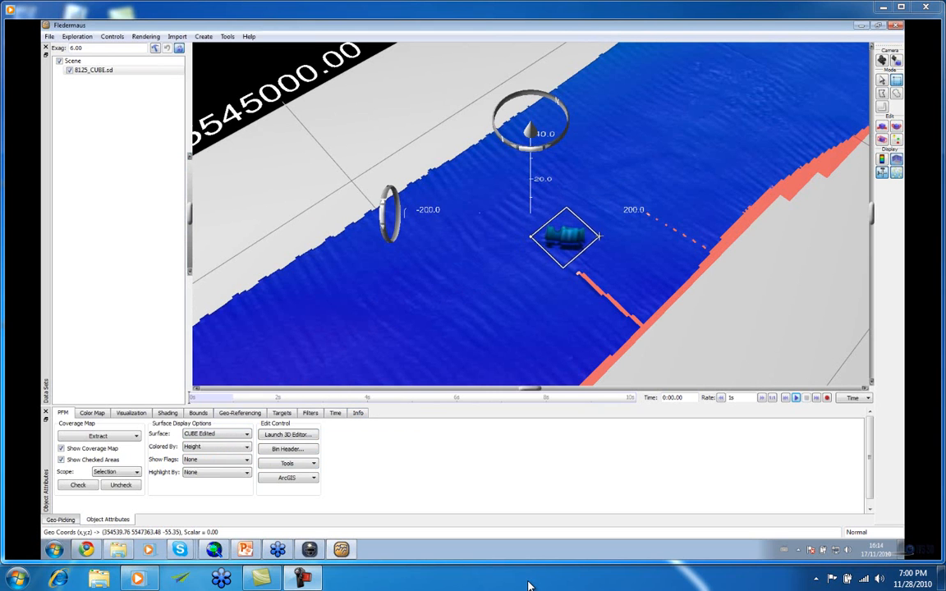
left_click(299, 435)
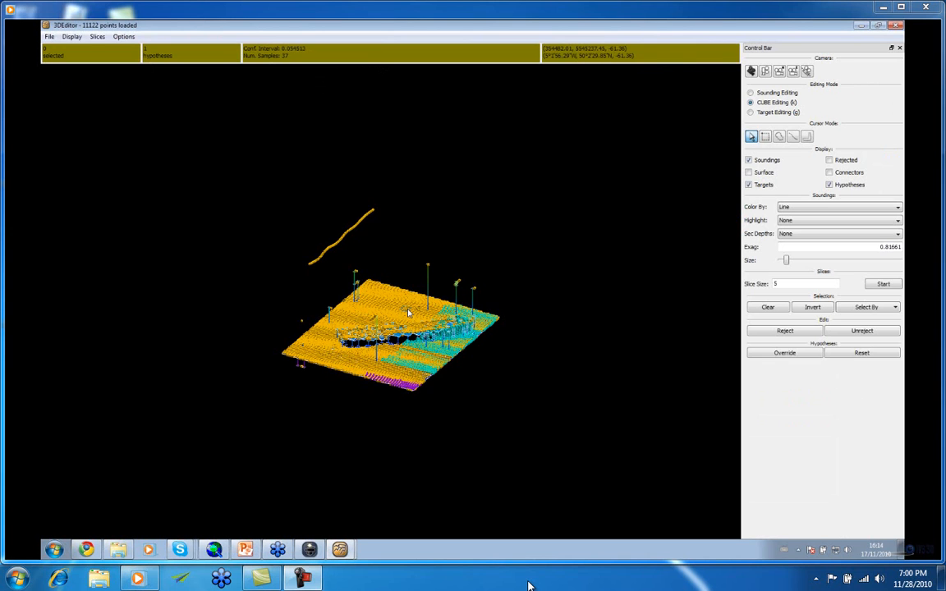
Switch the 3D editor to sounding editing, select the soundings around the wreck area and reject them
left_click(757, 94)
key("space")
left_click_drag(259, 210, 490, 317)
key("r")
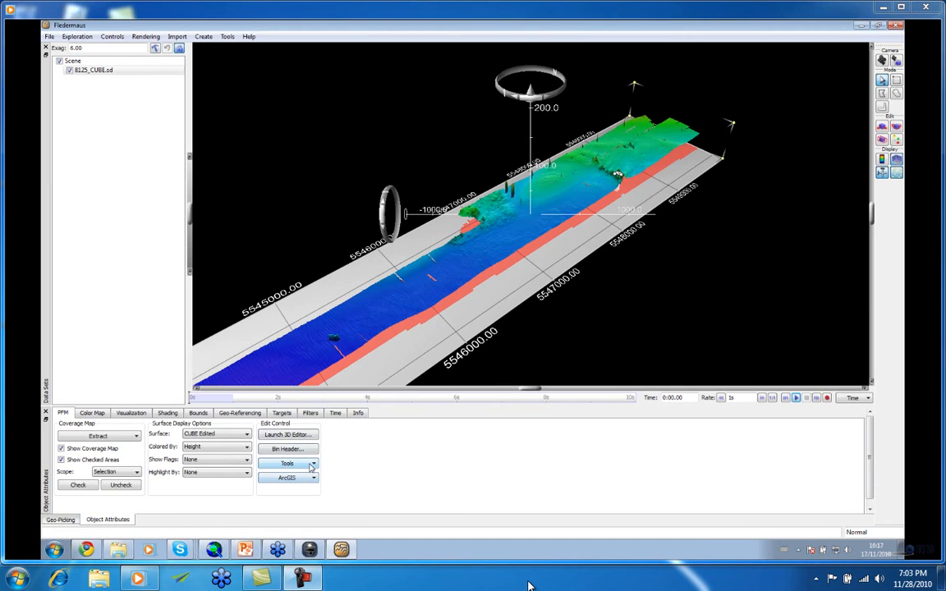
Examine the NAVO plotted sounding selection options for the PFM without running the filter
left_click(311, 414)
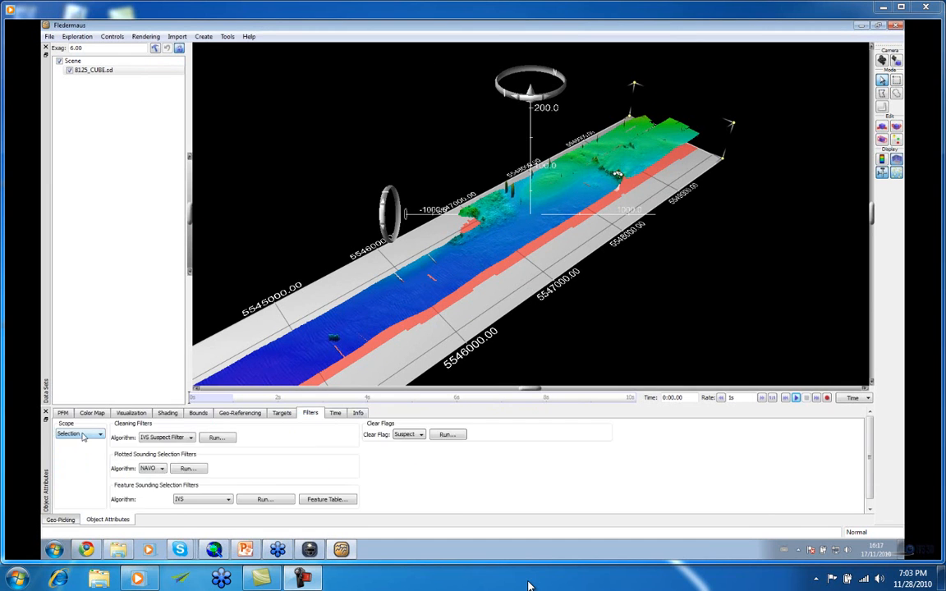
left_click(187, 469)
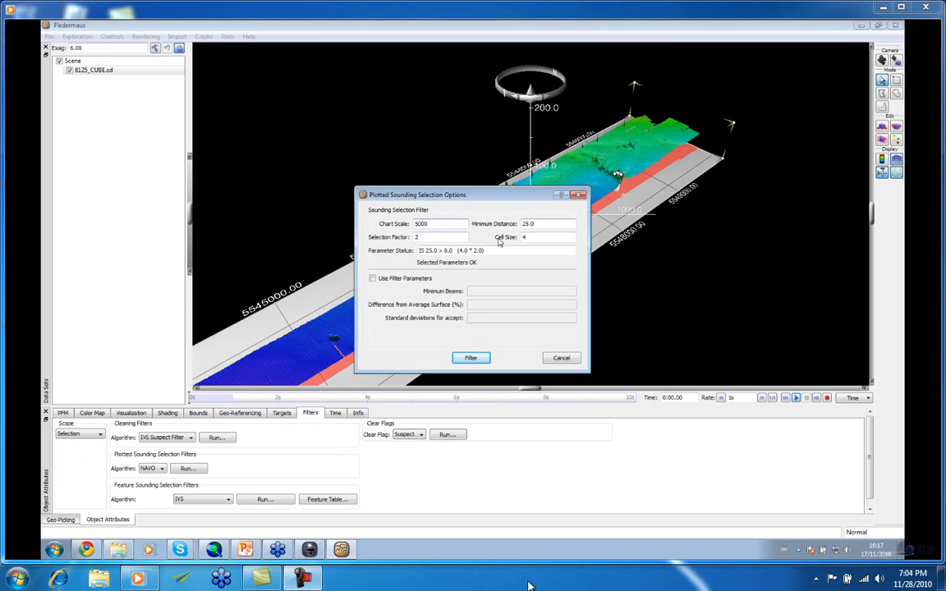
left_click(574, 358)
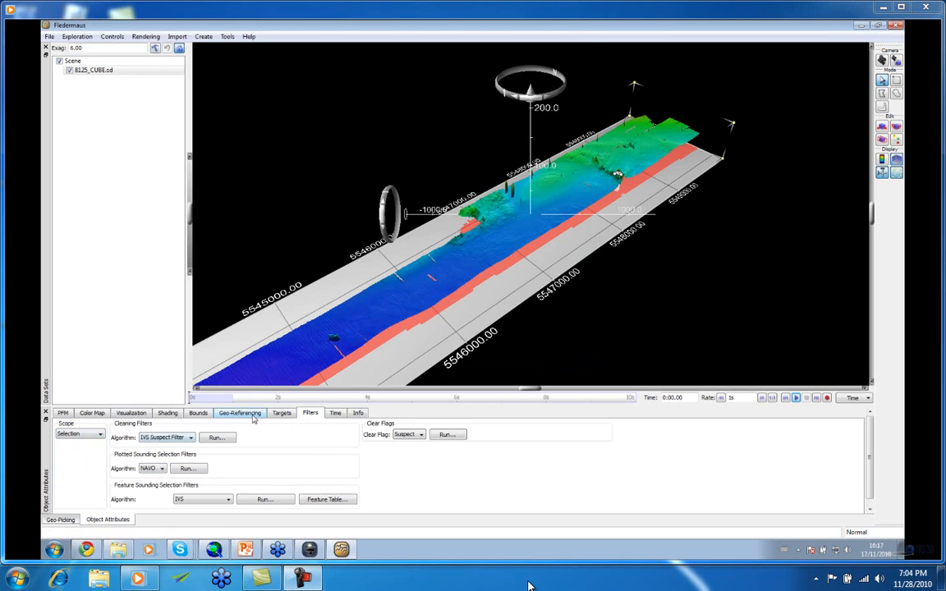
left_click(131, 413)
left_click(65, 414)
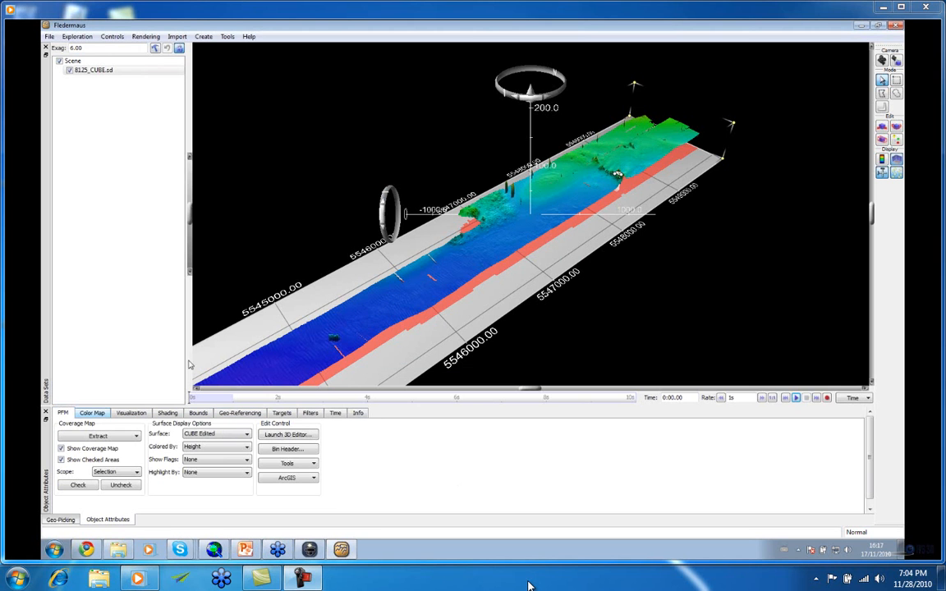
Create a surface object from the 8125_CUBE PFM, hide 8125_CUBE.sd and select the new surface
double_click(439, 262)
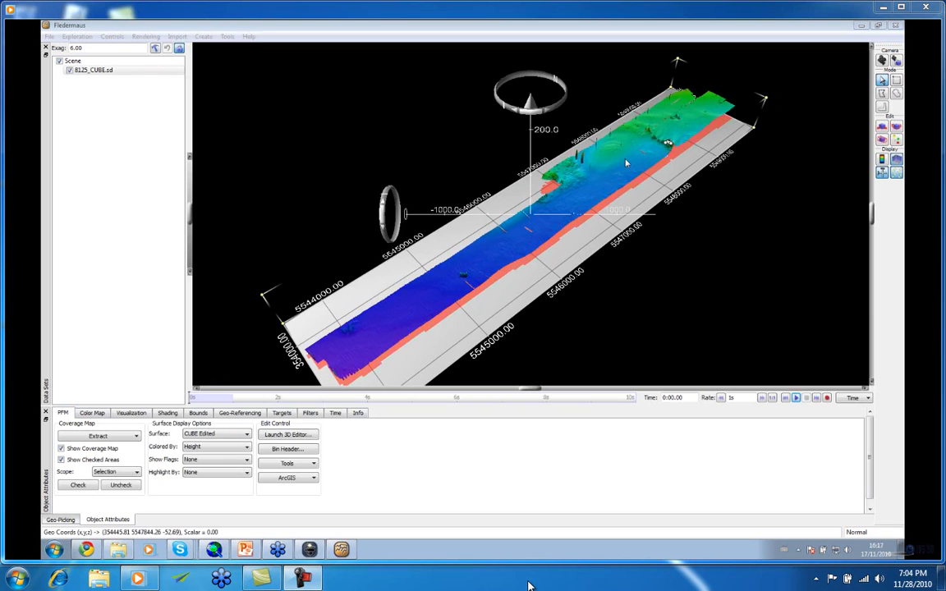
left_click(308, 465)
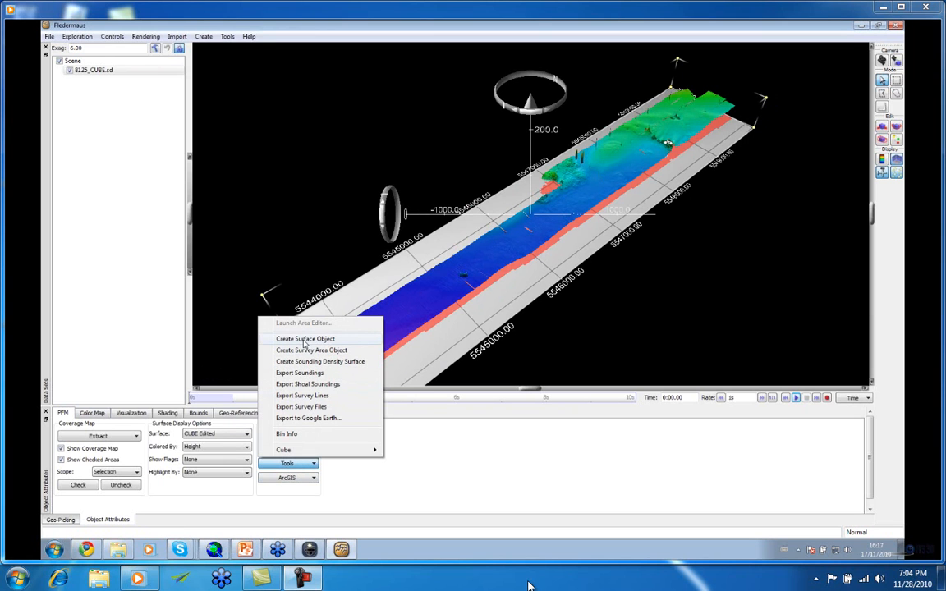
left_click(306, 339)
left_click(86, 78)
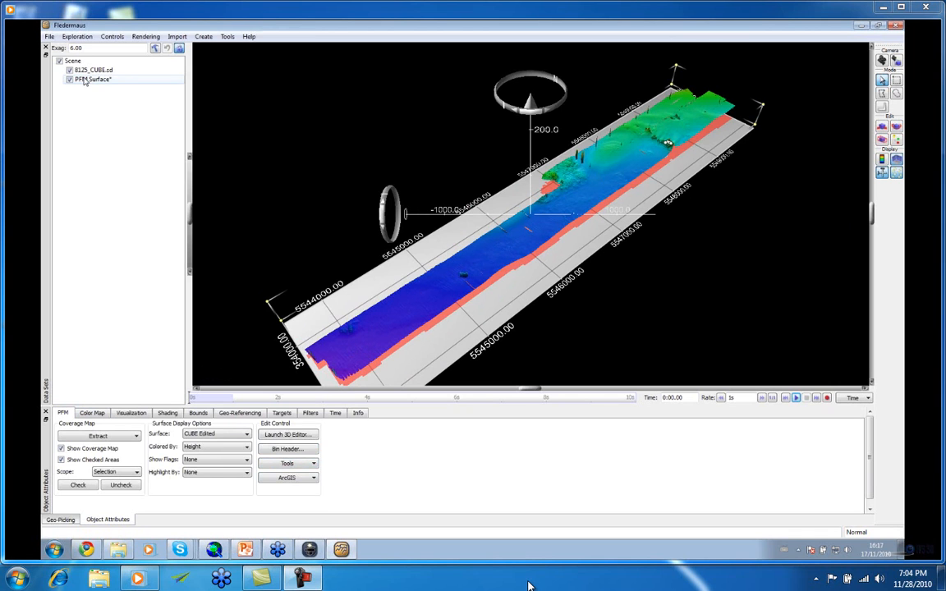
left_click(93, 70)
left_click(70, 70)
left_click(92, 79)
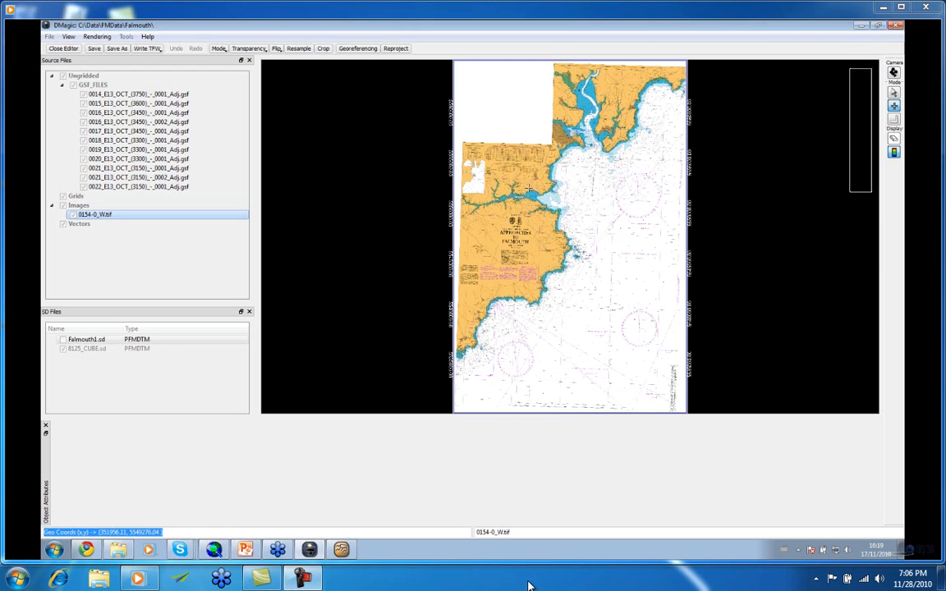
Crop the 0154-0_W.tif chart in DMagic to the coast and survey area, save it as 0154-0_UTM_Crop, and leave the image editor
left_click_drag(501, 178, 628, 326)
left_click(323, 49)
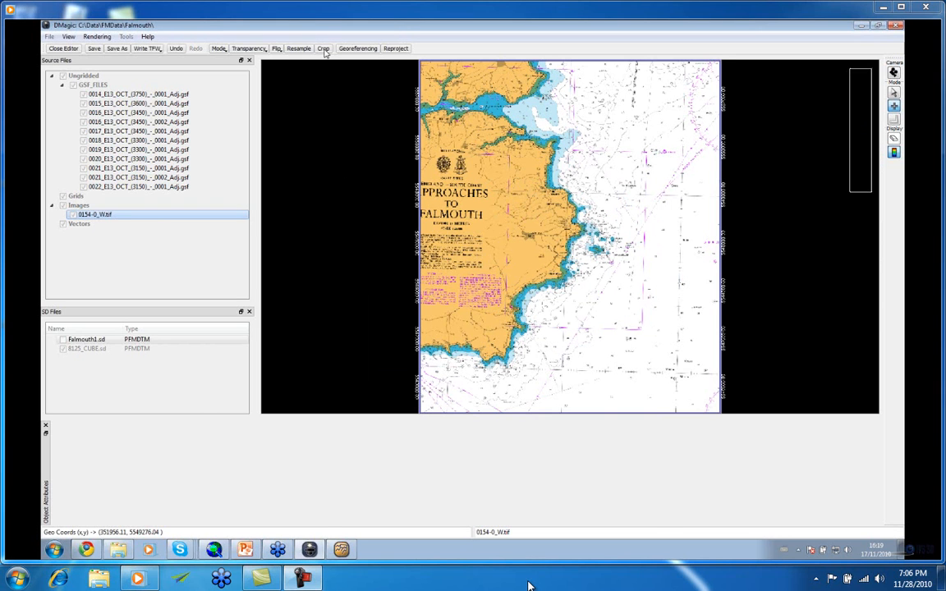
left_click(117, 48)
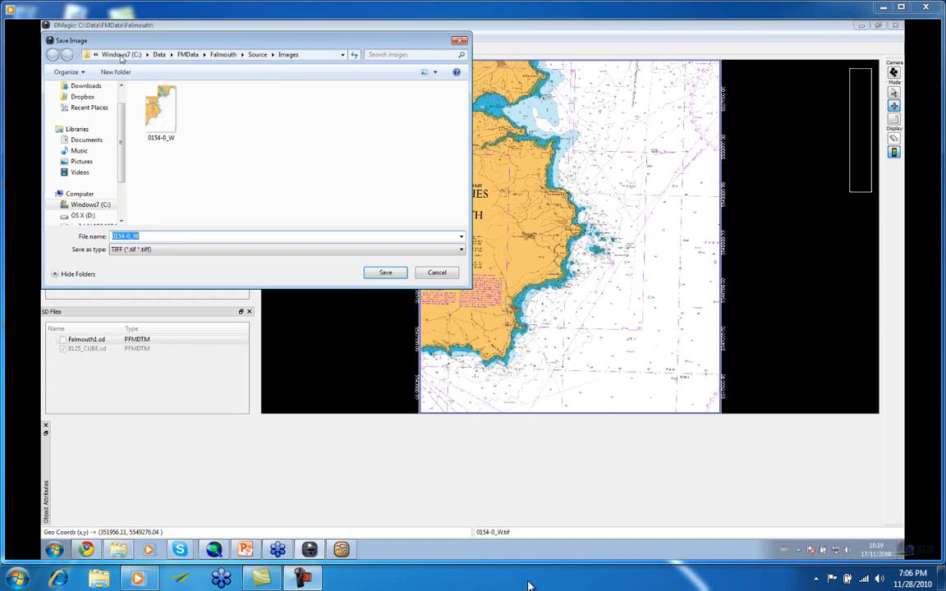
left_click(145, 235)
key("BackSpace")
type("UTM")
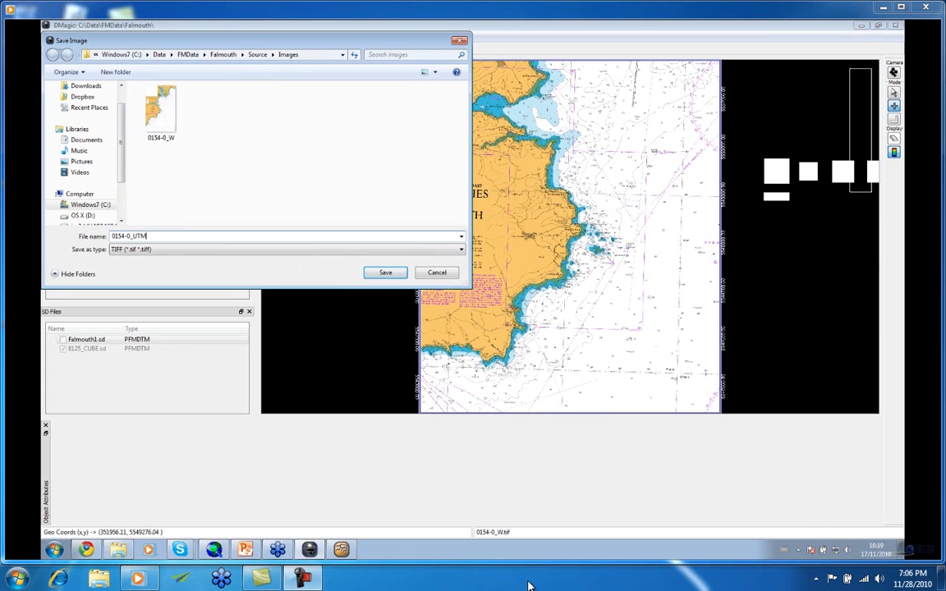
type("_Crop")
left_click(398, 275)
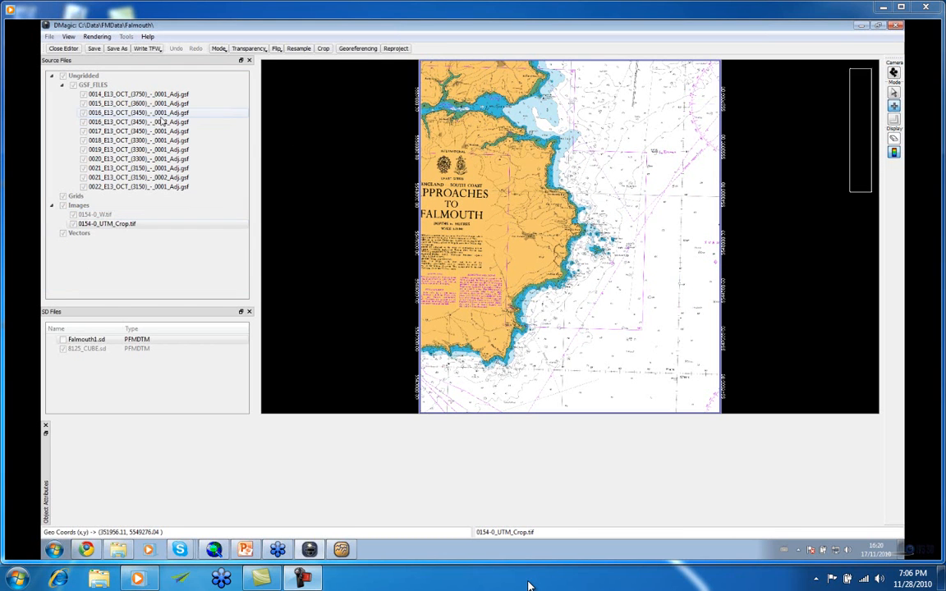
left_click(73, 49)
Create an SD object from 0154-0_UTM_Crop.tif and save it in the SD folder under the same name
left_click(107, 211)
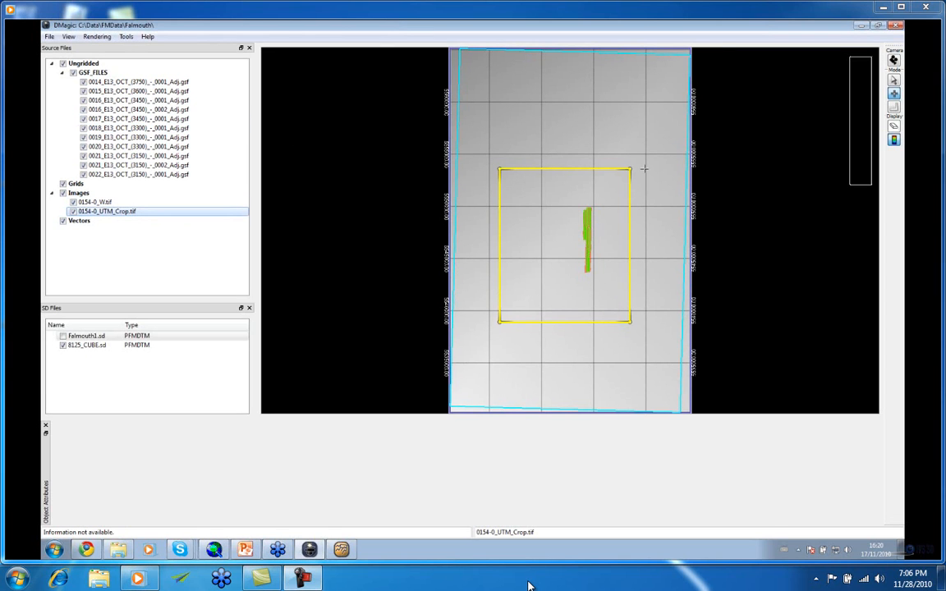
right_click(115, 214)
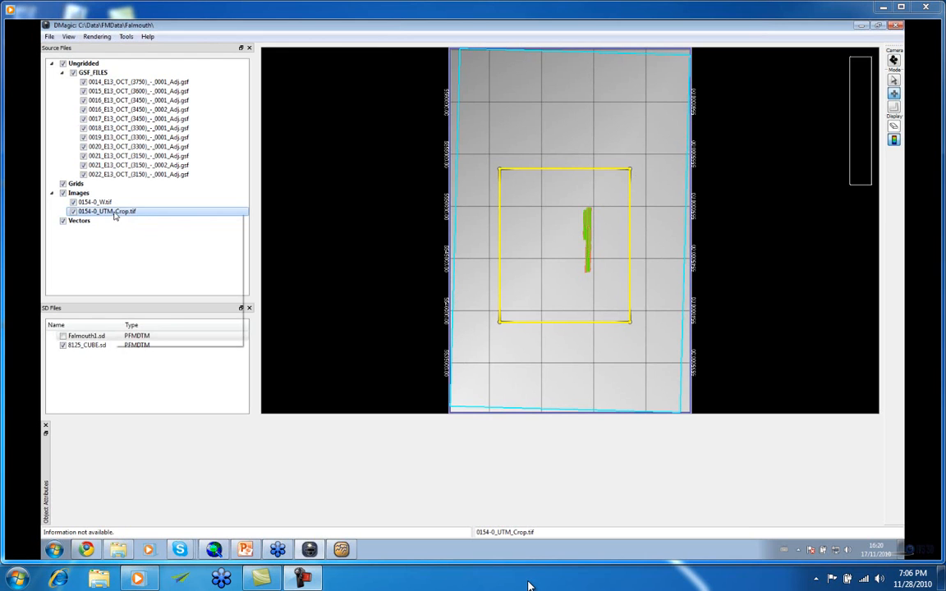
left_click(144, 264)
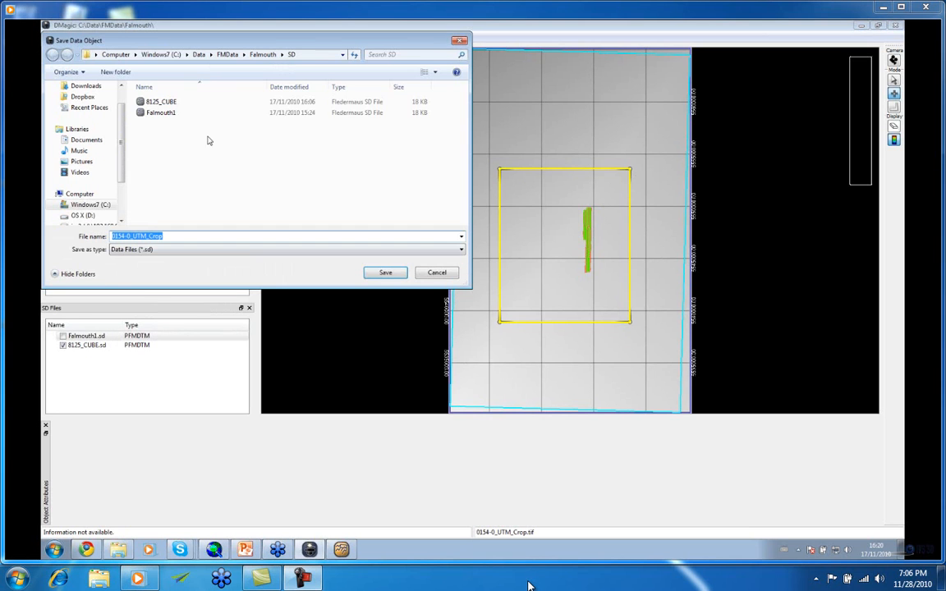
left_click(379, 272)
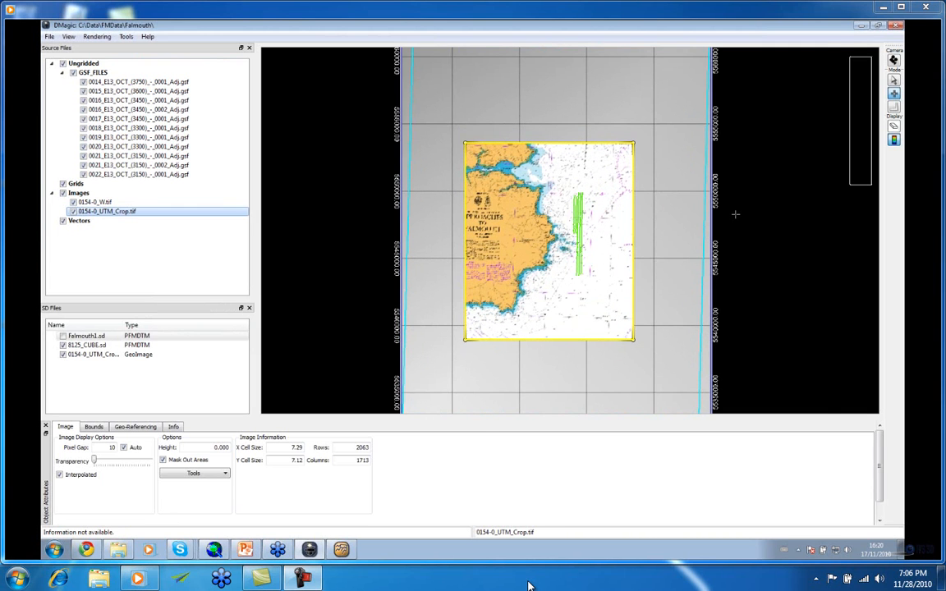
scroll(736, 214, "up", 3)
scroll(749, 208, "up", 1)
Switch to Fledermaus, open 0154-0_UTM_Crop from the Falmouth SD folder, and view the chart together with the PFM surface
left_click(348, 548)
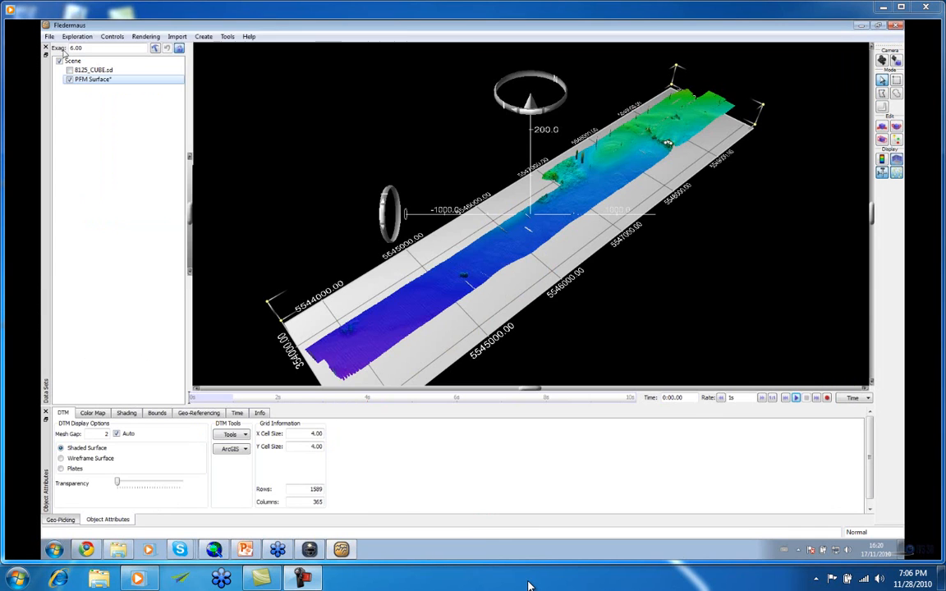
key("ctrl+o")
left_click(223, 54)
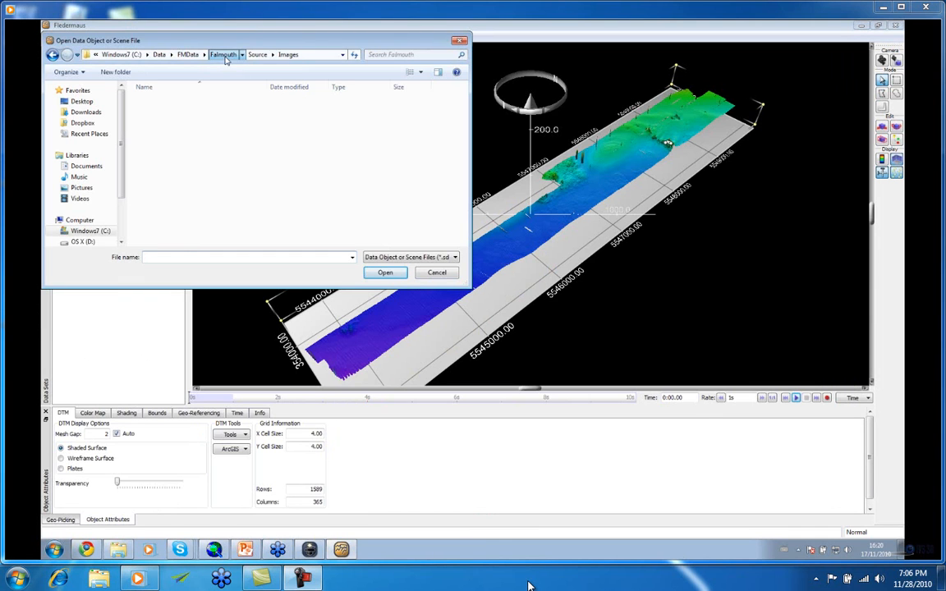
double_click(165, 134)
left_click(162, 102)
double_click(163, 102)
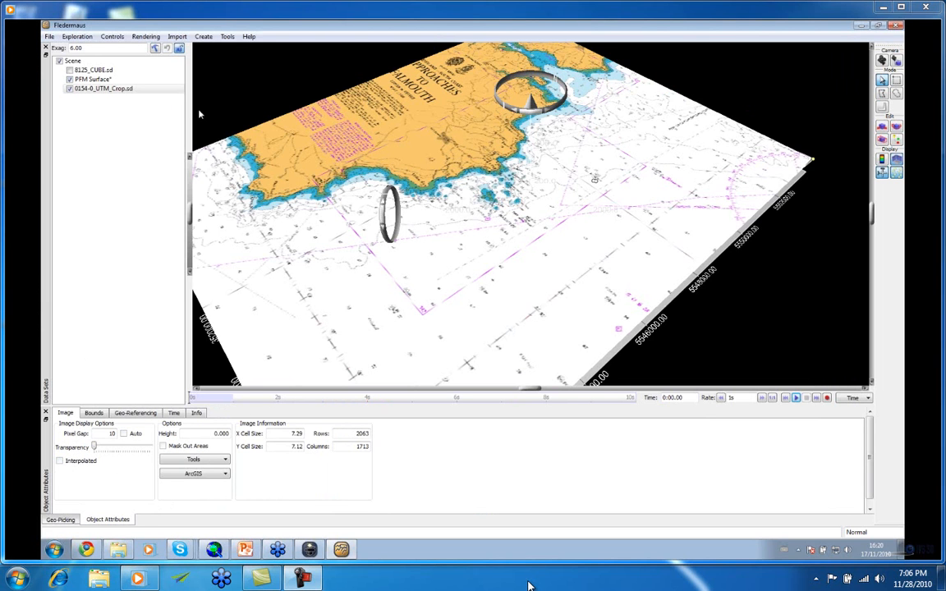
scroll(539, 232, "down", 5)
mouse_move(539, 232)
left_mouse_down()
mouse_move(541, 291)
mouse_move(544, 251)
mouse_move(555, 263)
mouse_move(551, 226)
left_mouse_up()
scroll(551, 227, "up", 6)
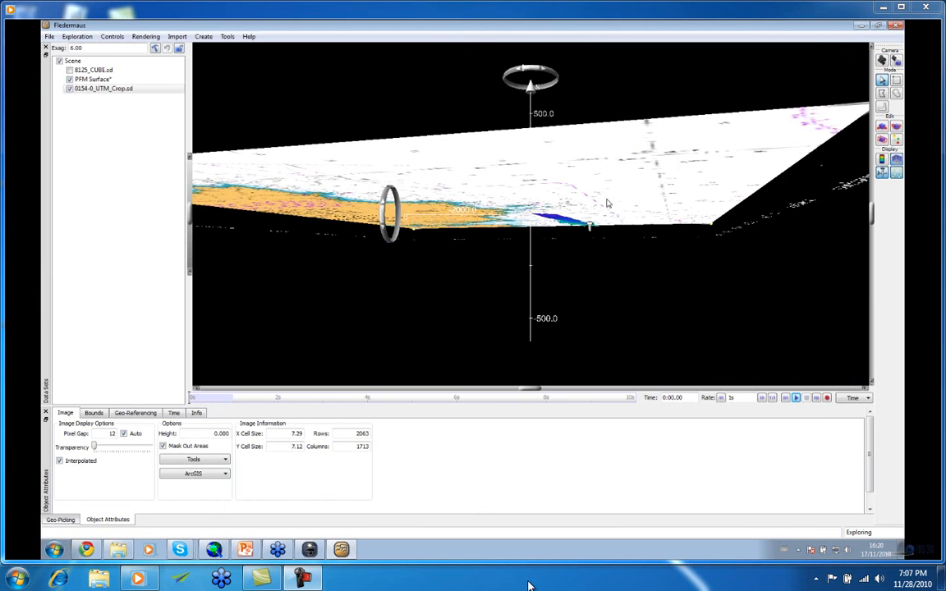
left_click_drag(603, 227, 606, 235)
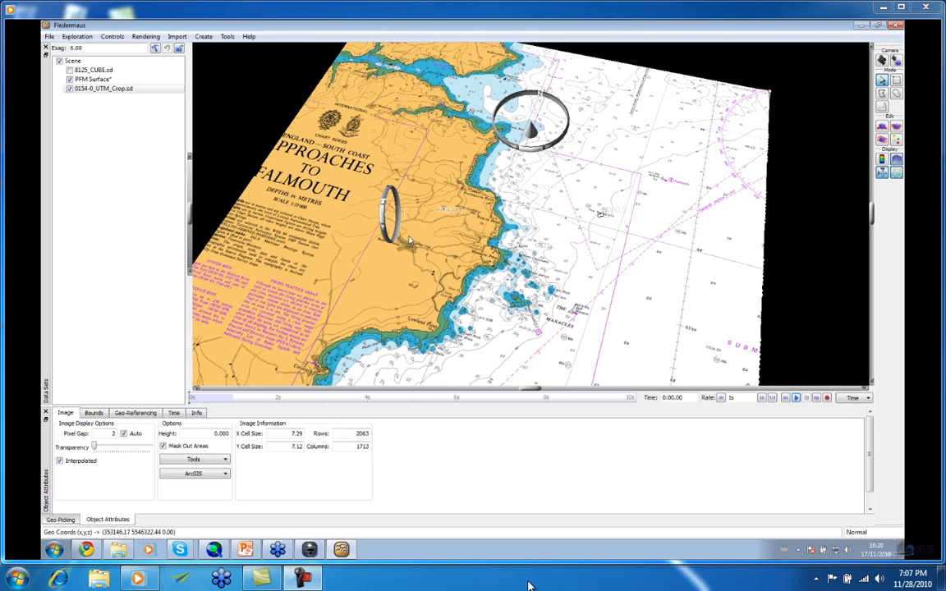
Hide 0154-0_UTM_Crop.sd and drape it onto the current PFM surface at a cell resolution of 4.000 with illumination applied
left_click(71, 90)
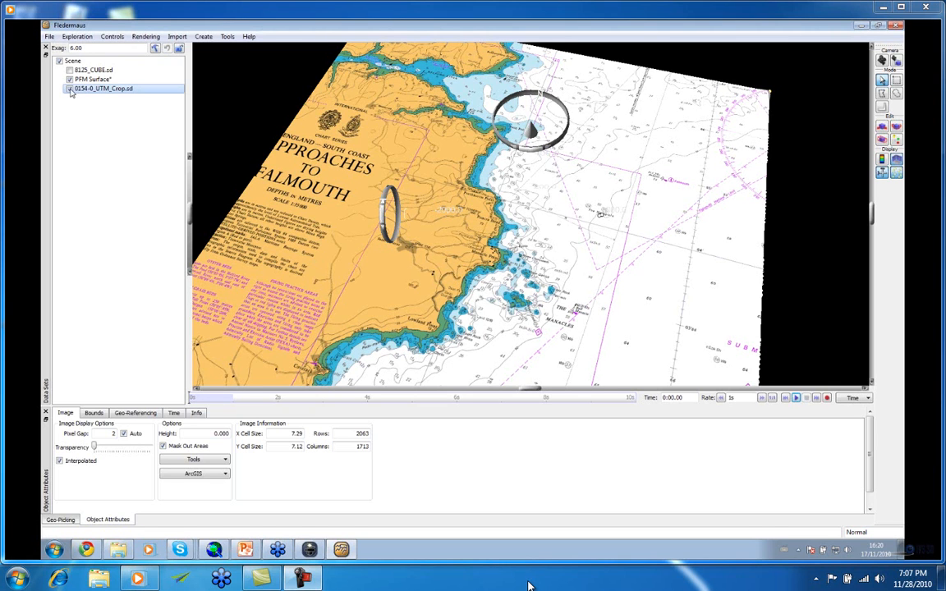
left_click(70, 88)
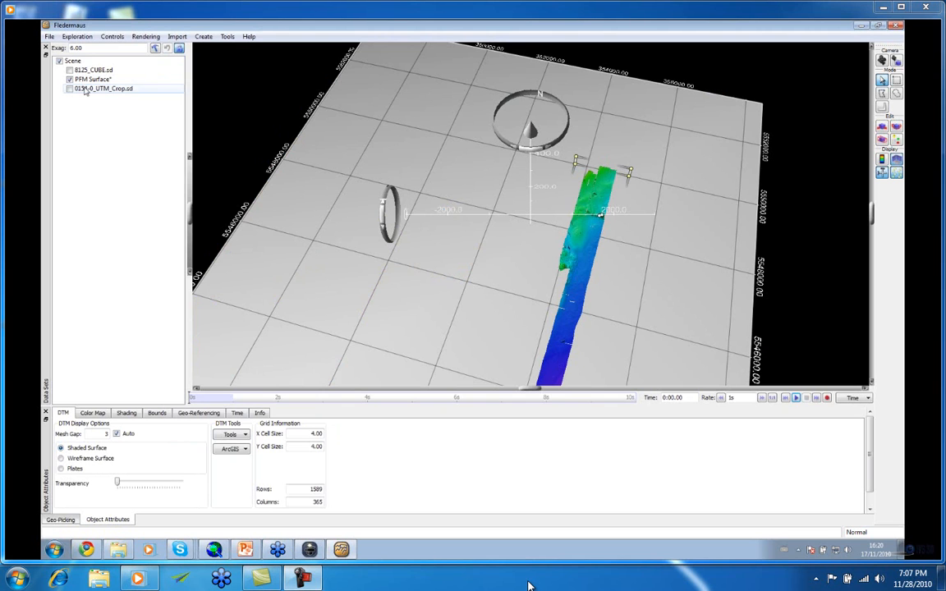
left_click(245, 436)
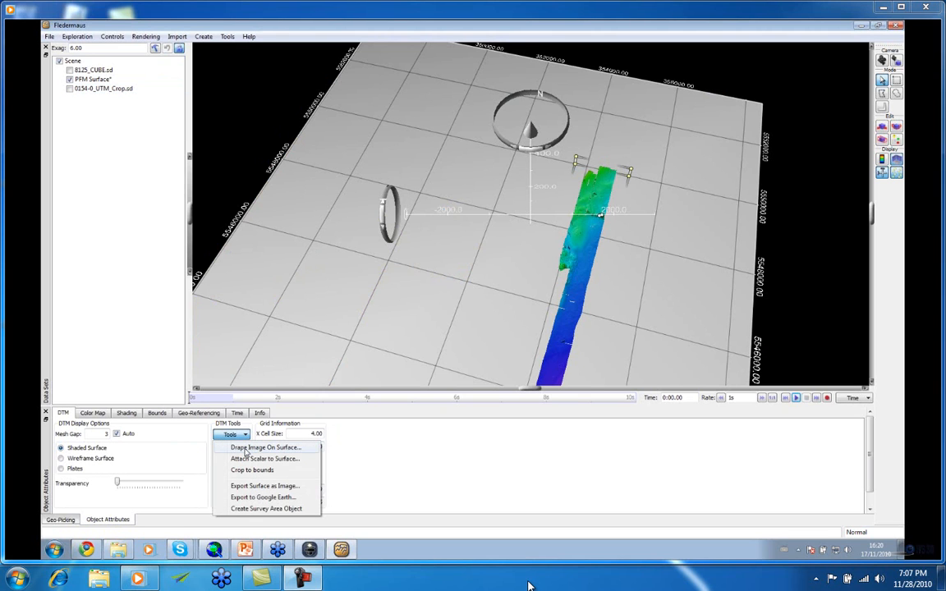
left_click(247, 448)
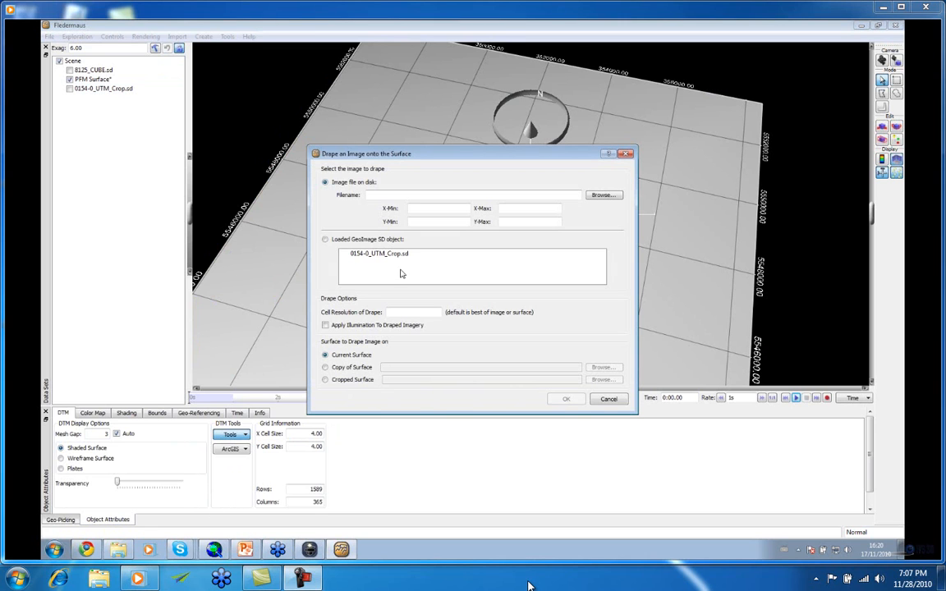
left_click(361, 253)
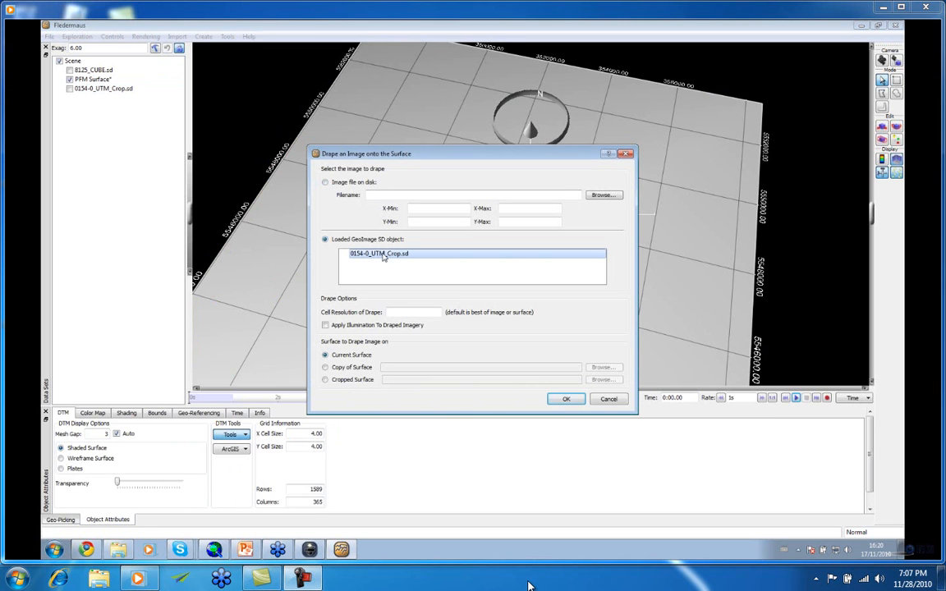
left_click(325, 325)
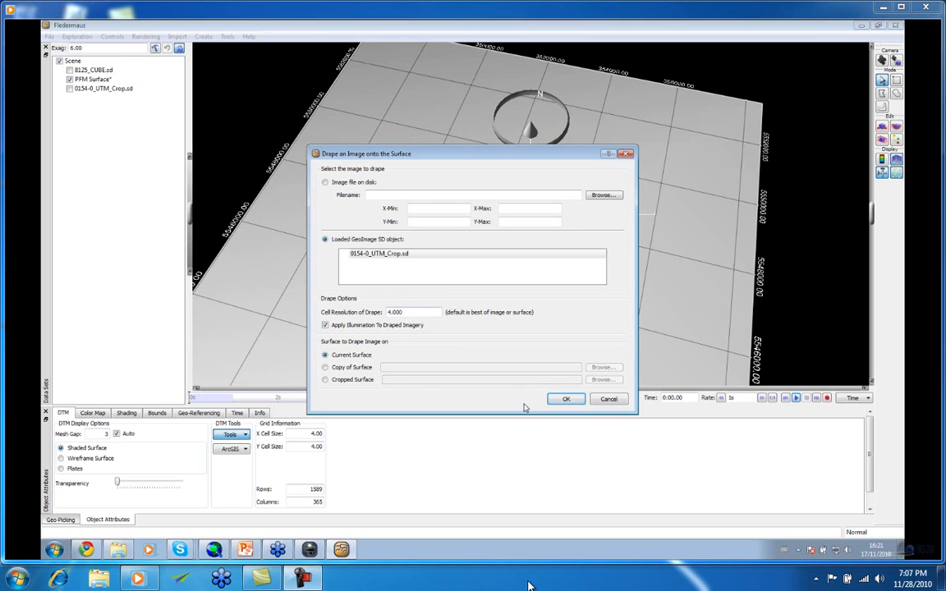
left_click(566, 400)
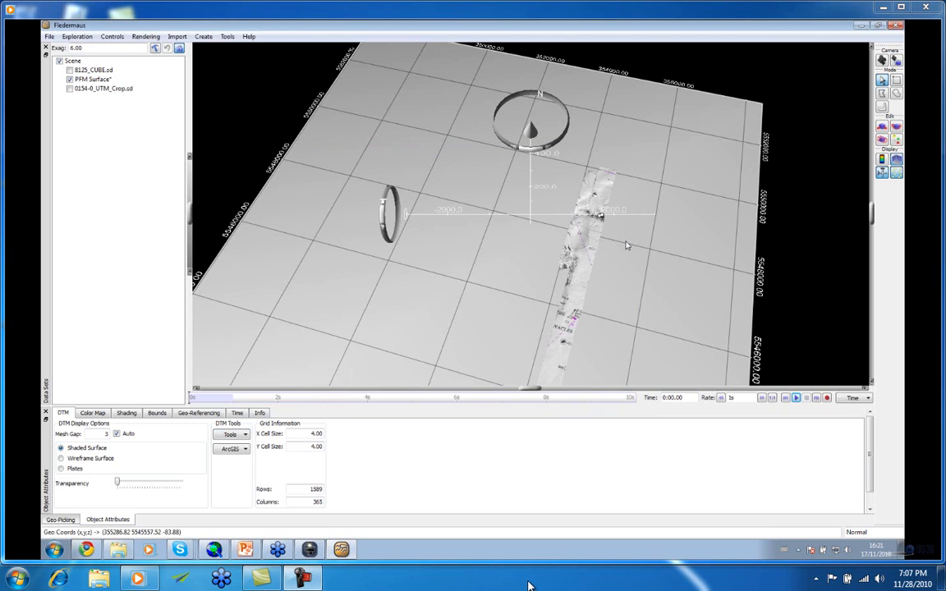
left_click_drag(576, 297, 497, 144)
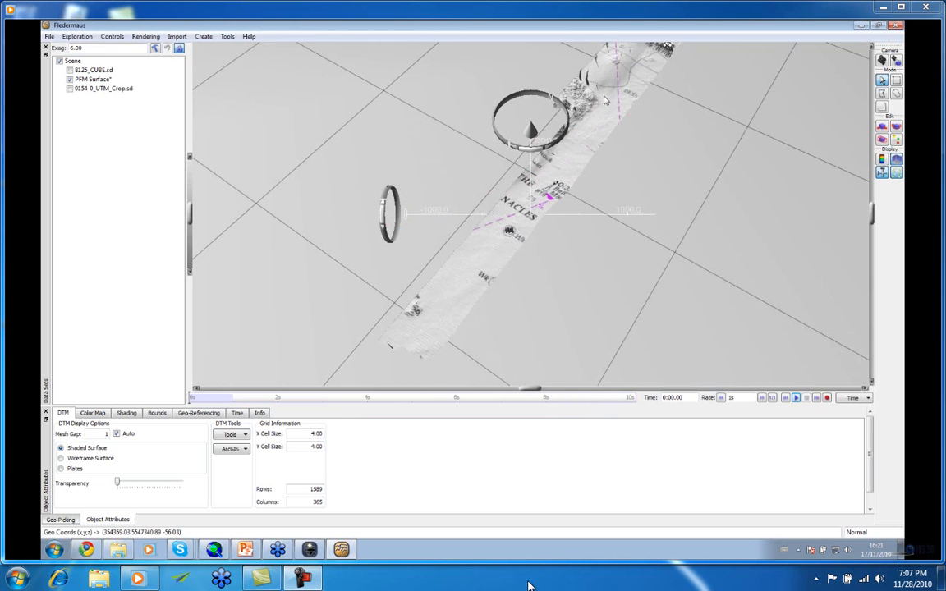
left_click_drag(605, 98, 573, 175)
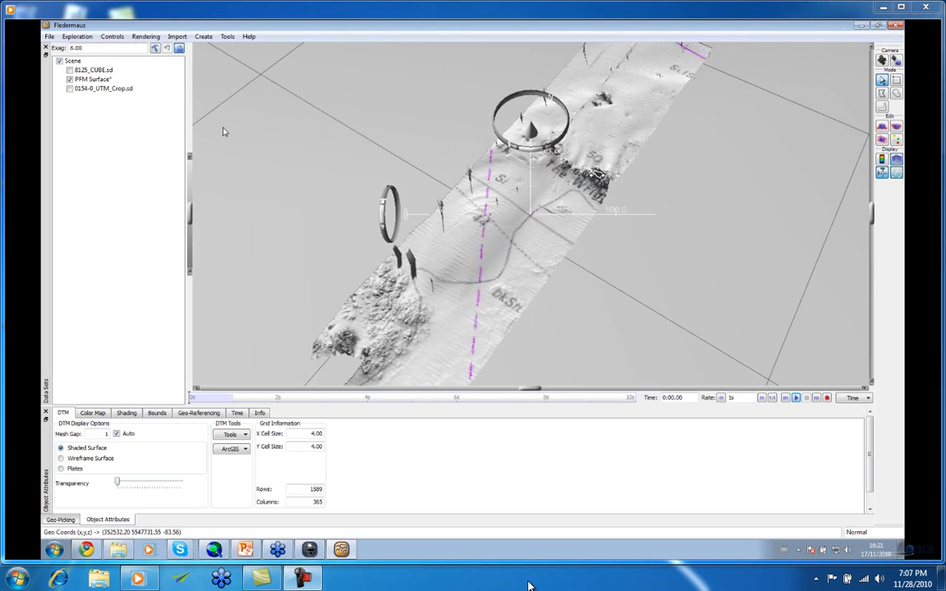
left_click(228, 36)
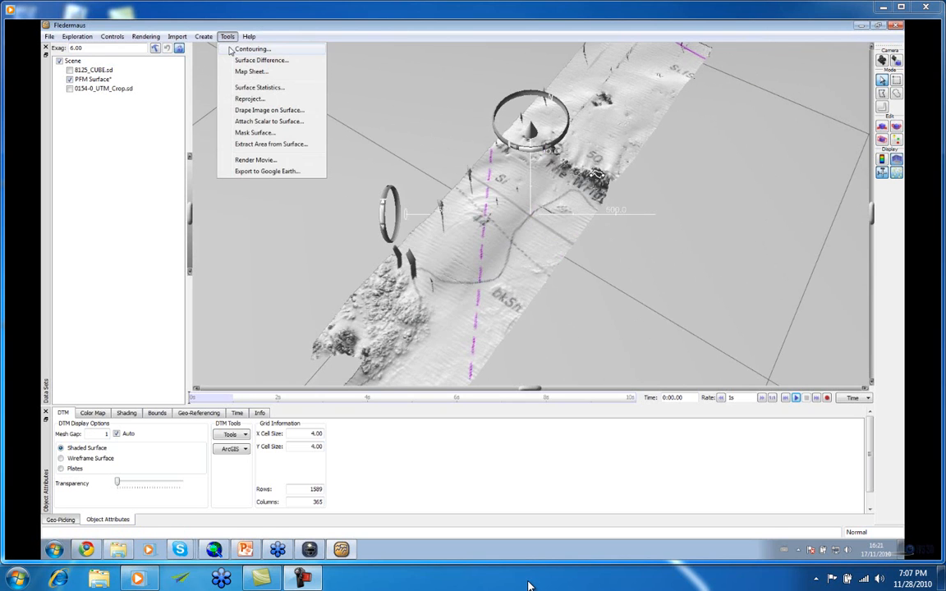
left_click(231, 51)
left_click(472, 299)
Calculate a single contour at -50 on the PFM surface
left_click(130, 81)
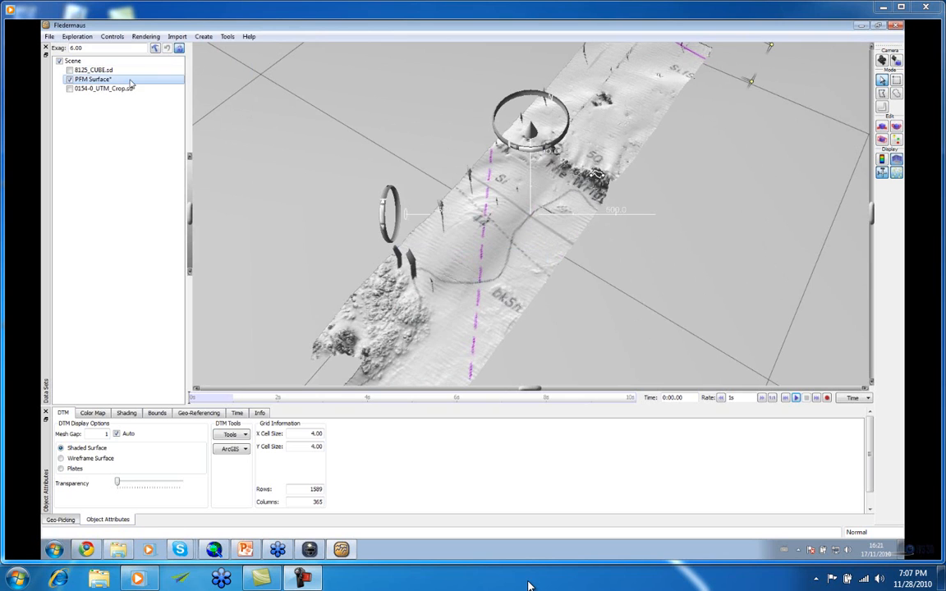
left_click(228, 36)
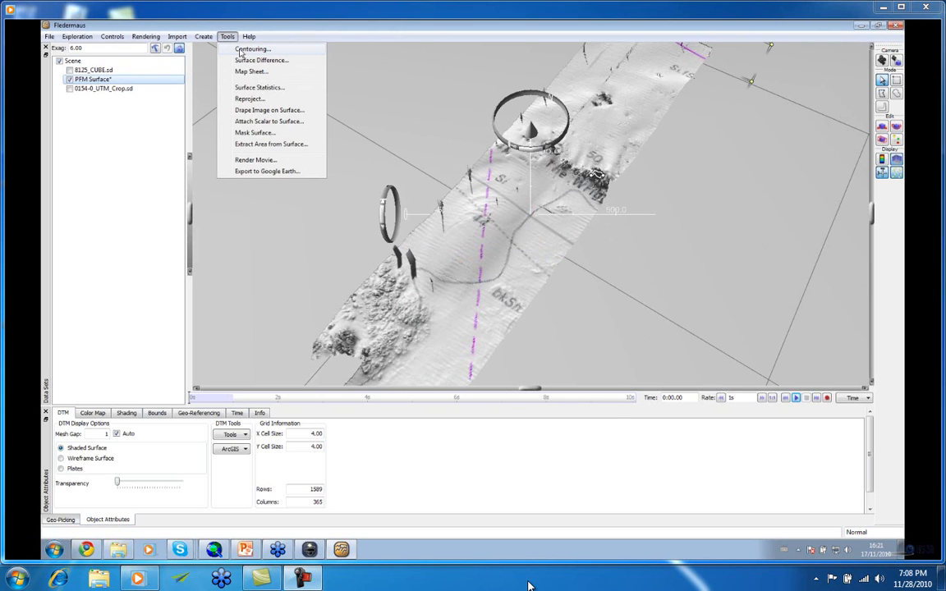
left_click(241, 50)
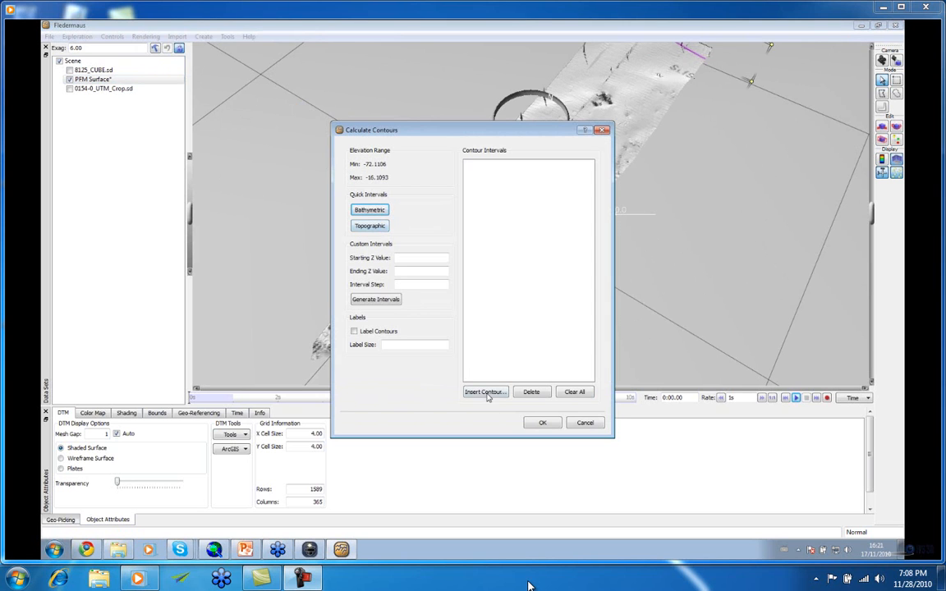
left_click(485, 392)
type("-50")
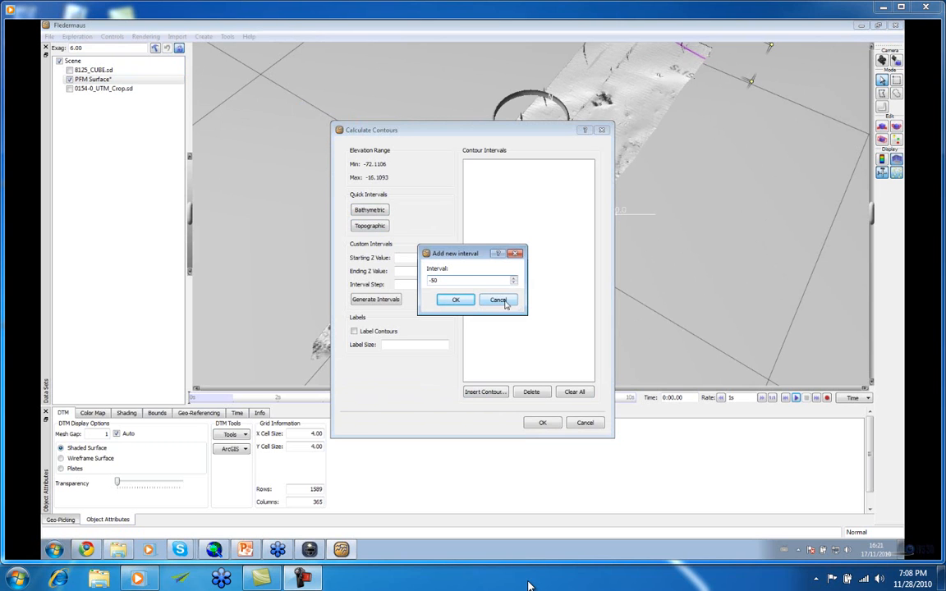
key("Return")
left_click(541, 424)
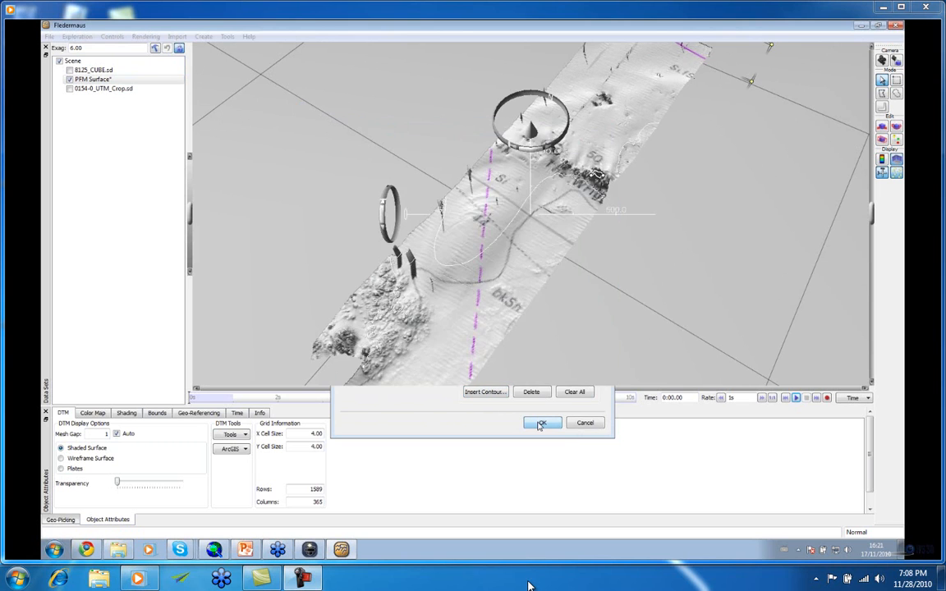
Change the new contour's colour to black and set its line width to 4
left_click(100, 98)
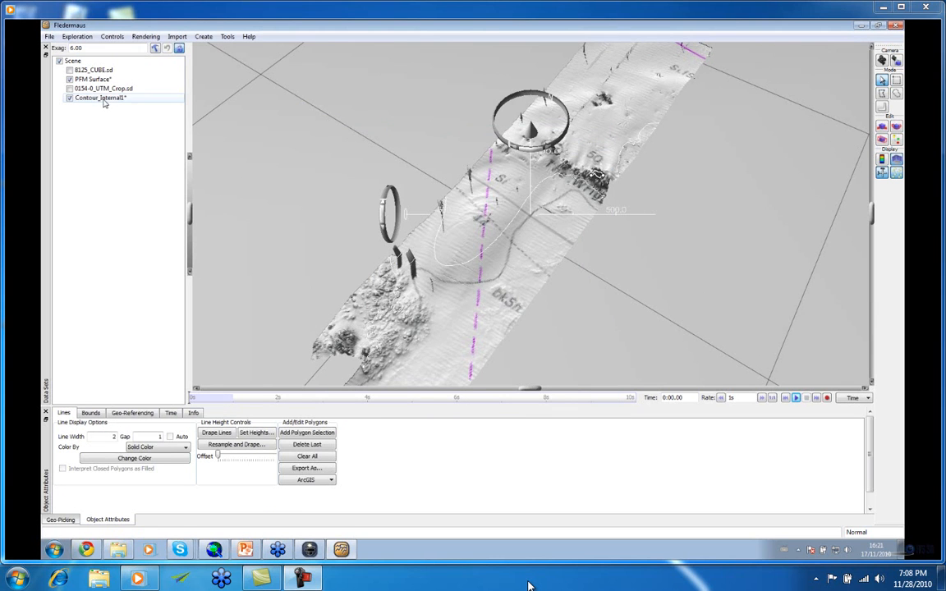
left_click(173, 461)
left_click(357, 210)
left_click(530, 361)
double_click(110, 436)
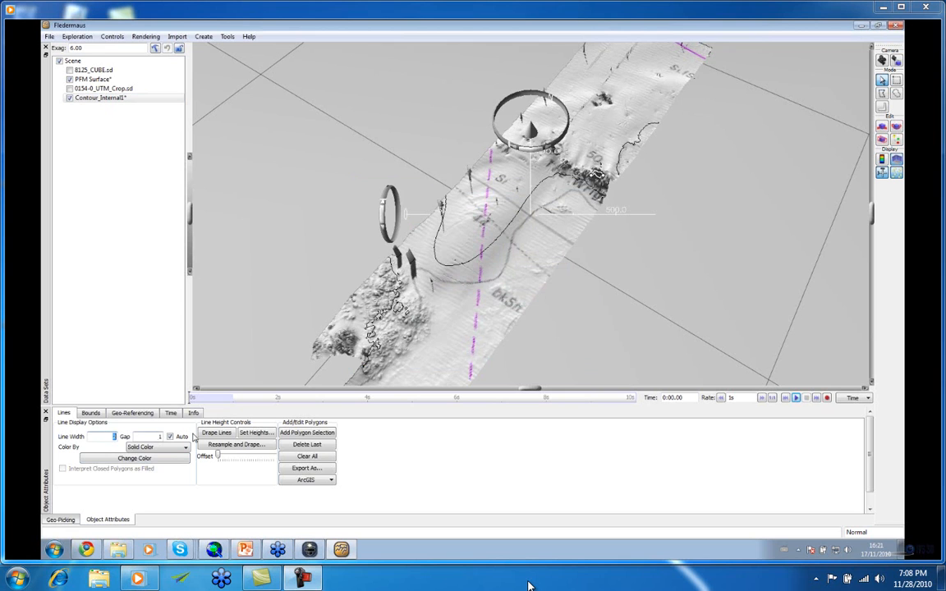
type("4")
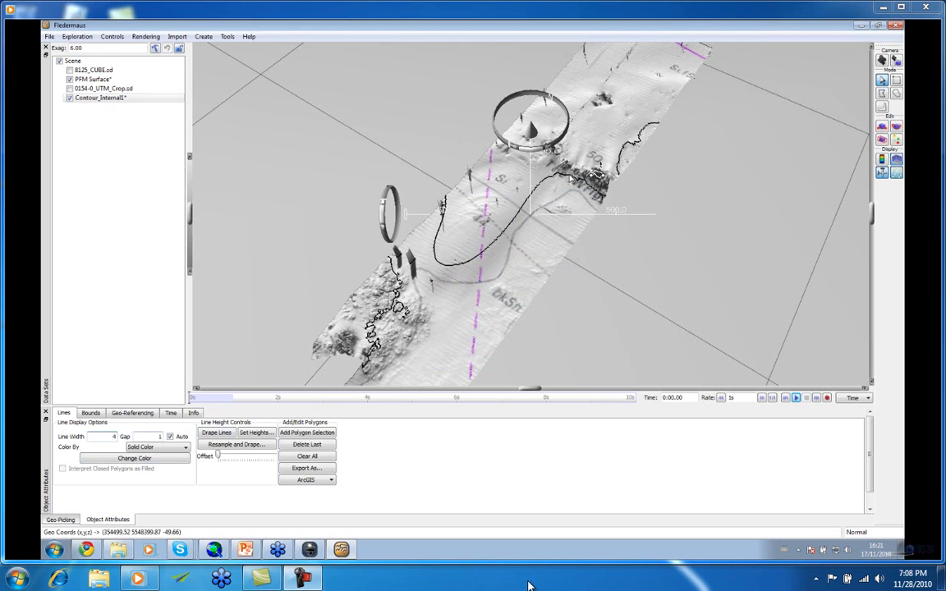
left_click_drag(570, 178, 392, 264)
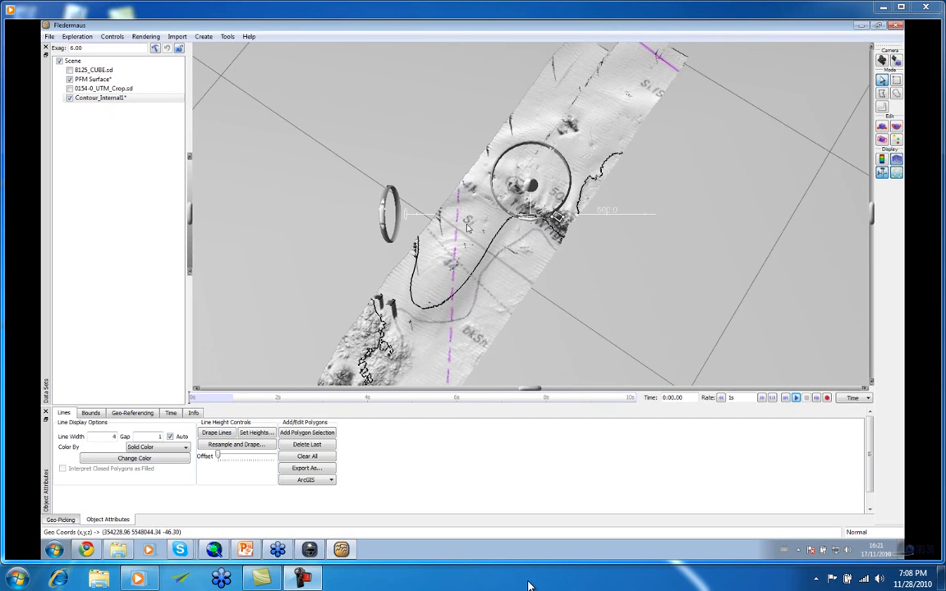
left_click_drag(468, 228, 457, 217)
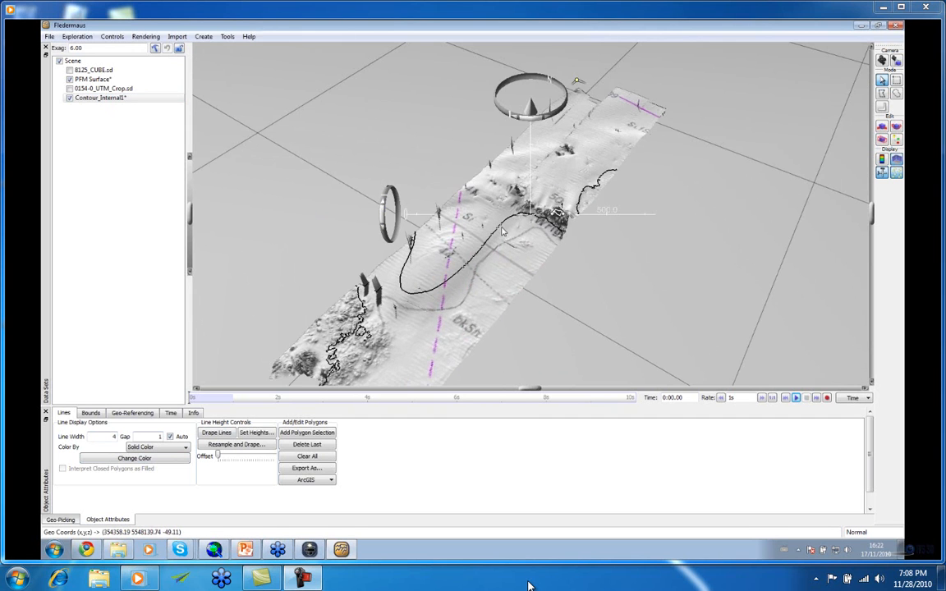
left_click_drag(479, 281, 462, 181)
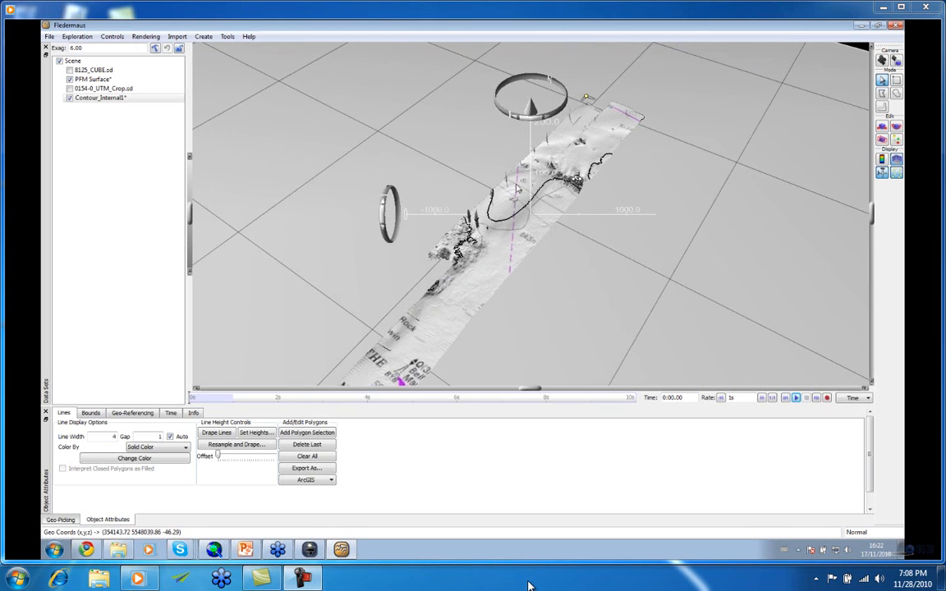
left_click(89, 80)
left_click(230, 434)
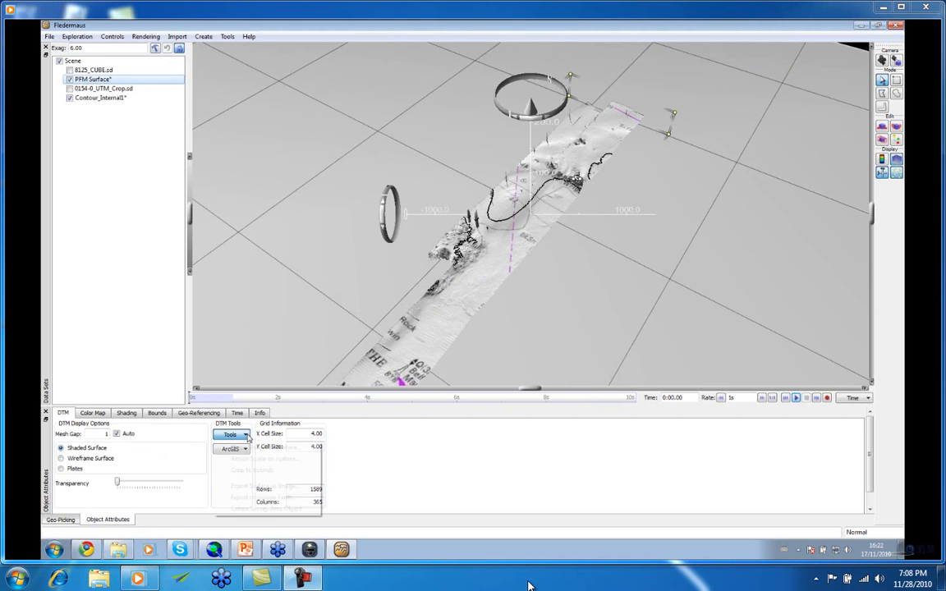
left_click(414, 25)
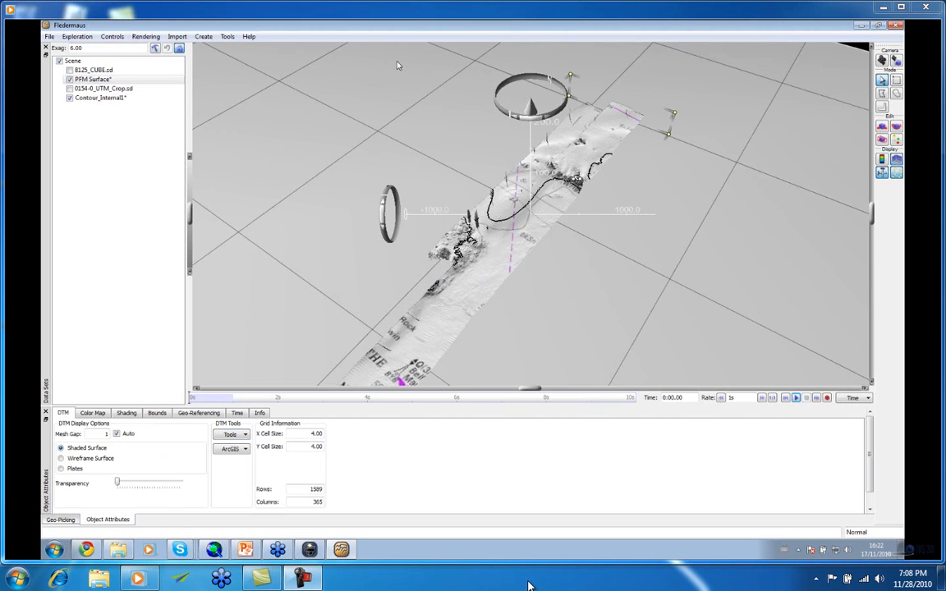
Show 0154-0_UTM_Crop.sd and compute its mask to cut out the area covered by the PFM surface
left_click(71, 90)
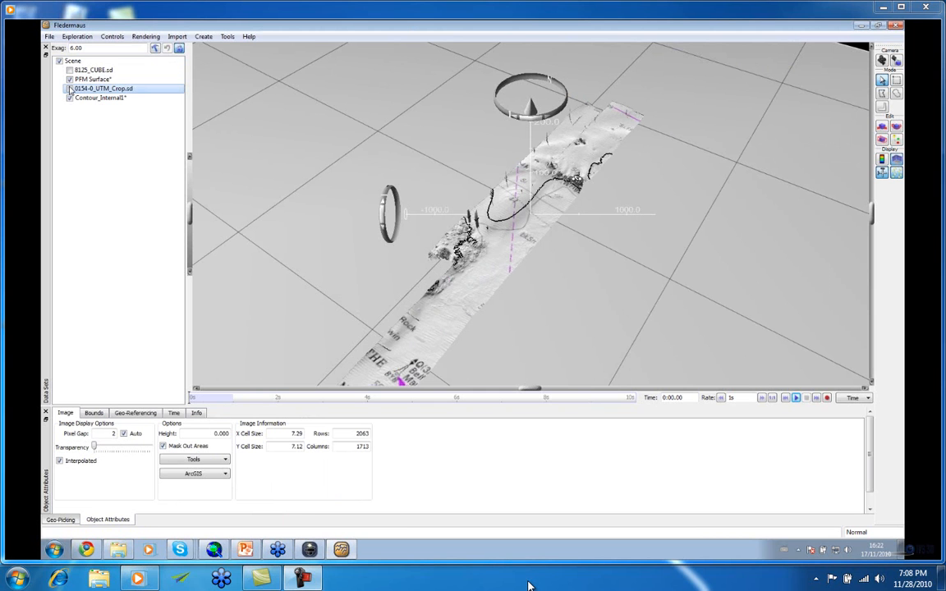
left_click(70, 89)
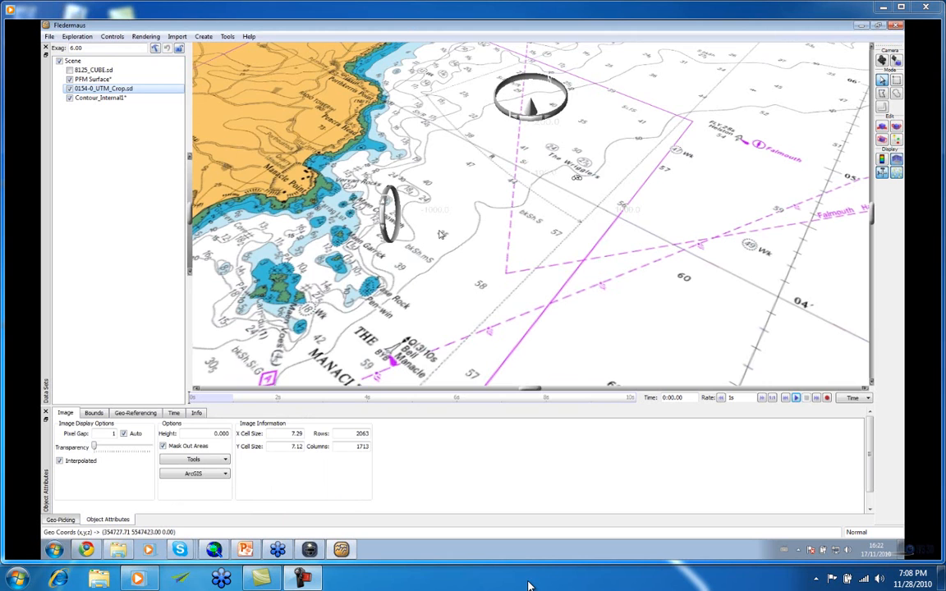
scroll(441, 234, "down", 5)
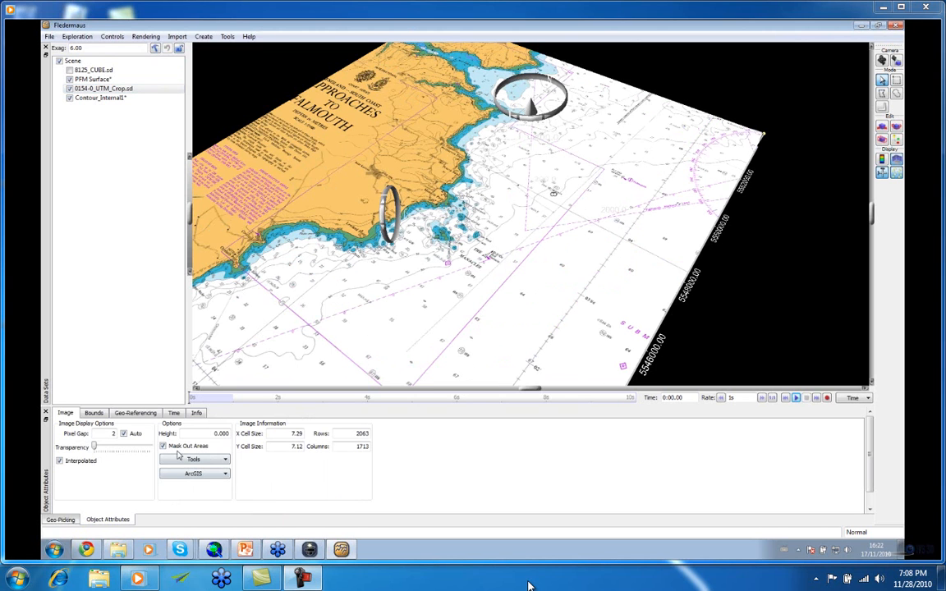
left_click(223, 461)
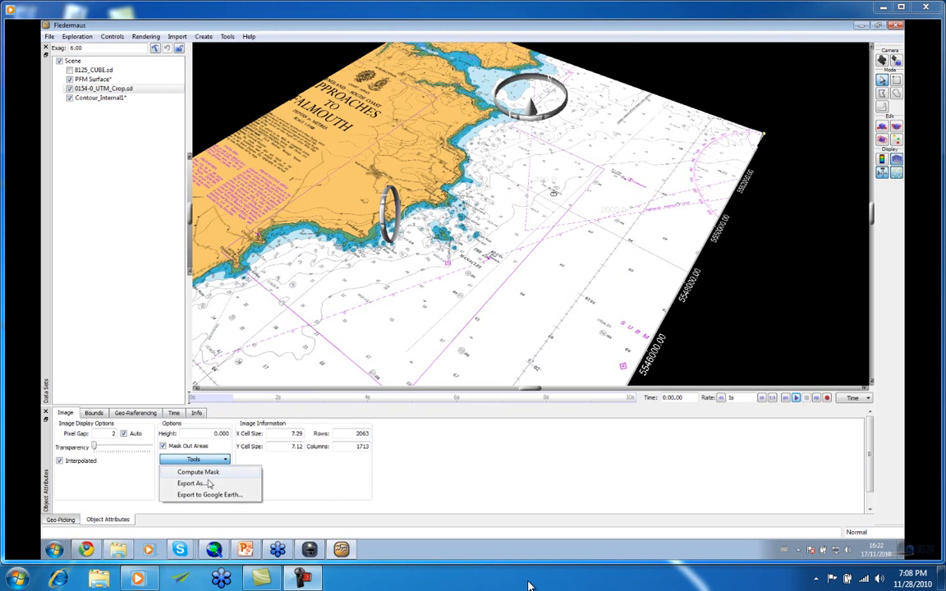
left_click(243, 472)
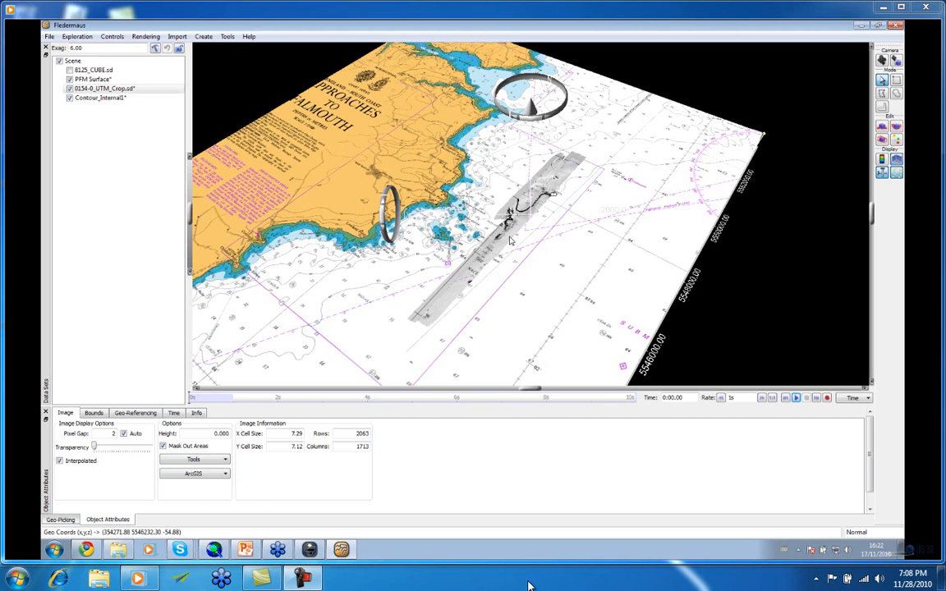
left_click_drag(510, 240, 511, 239)
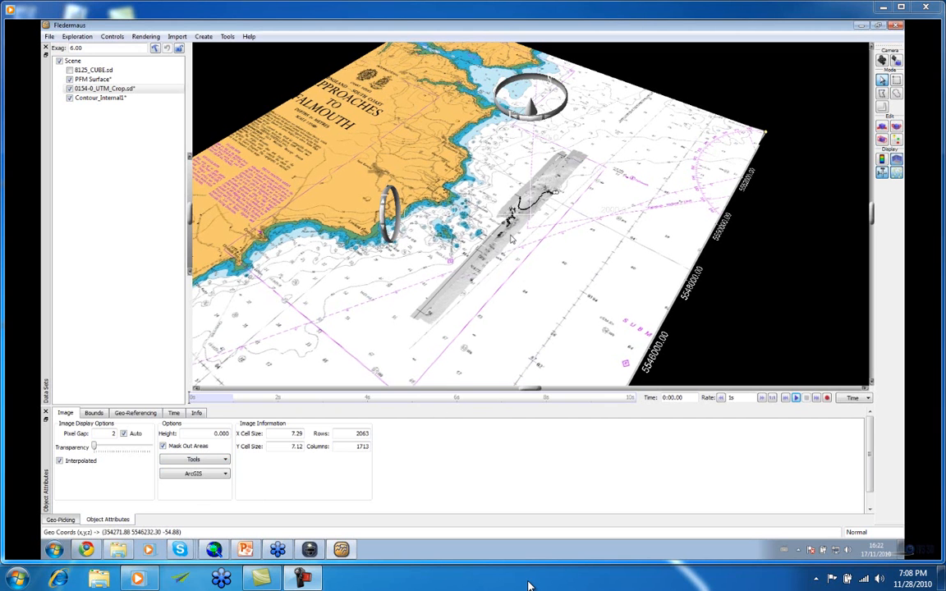
double_click(511, 239)
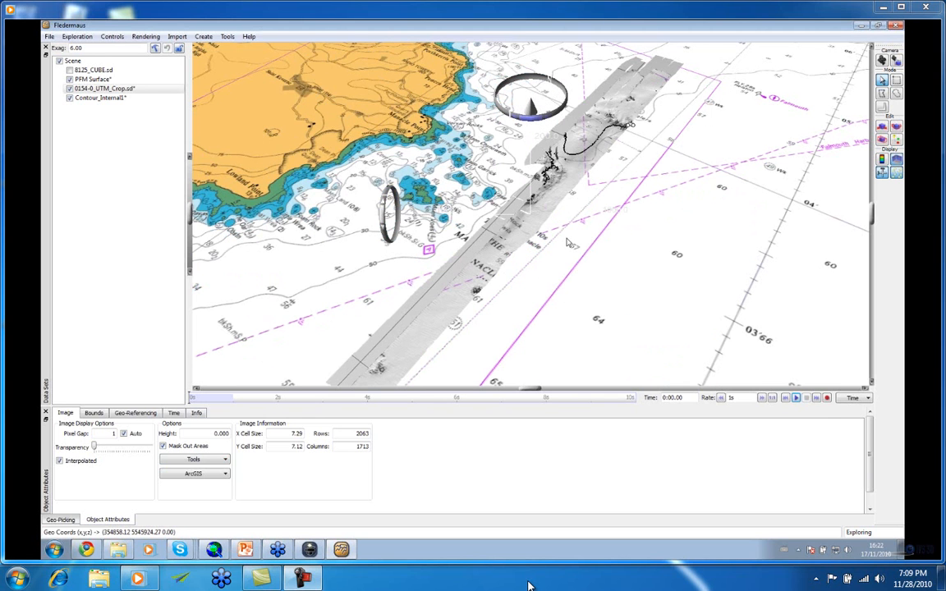
left_click_drag(567, 243, 573, 306)
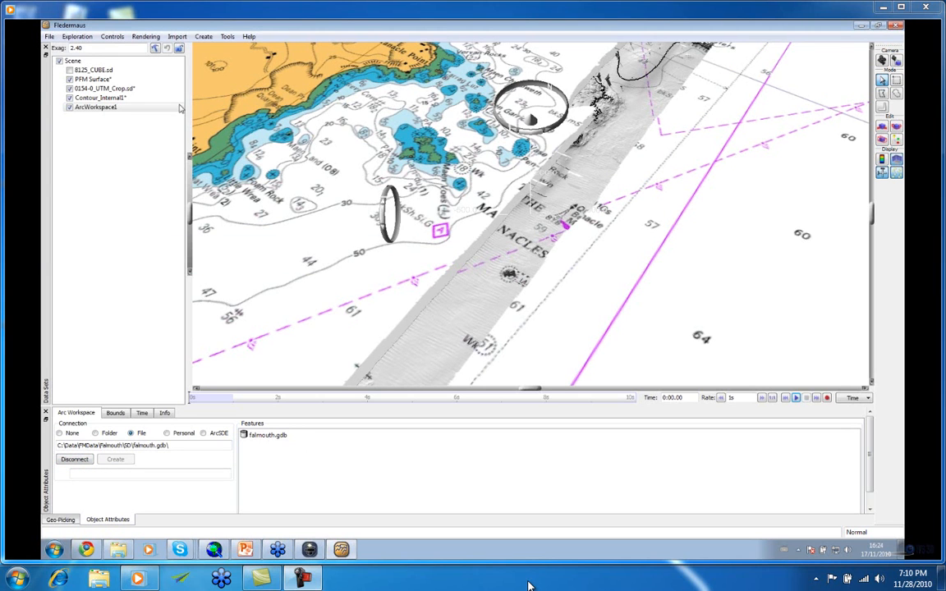
Show 8125_CUBE.sd in place of the PFM surface and open its ArcGIS options
left_click(90, 71)
left_click(70, 71)
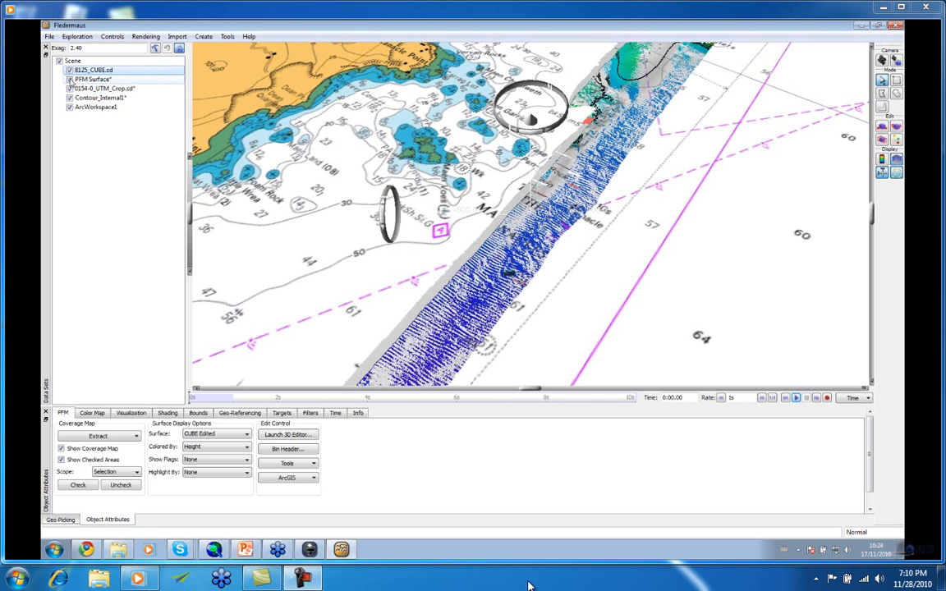
left_click(70, 80)
left_click(91, 71)
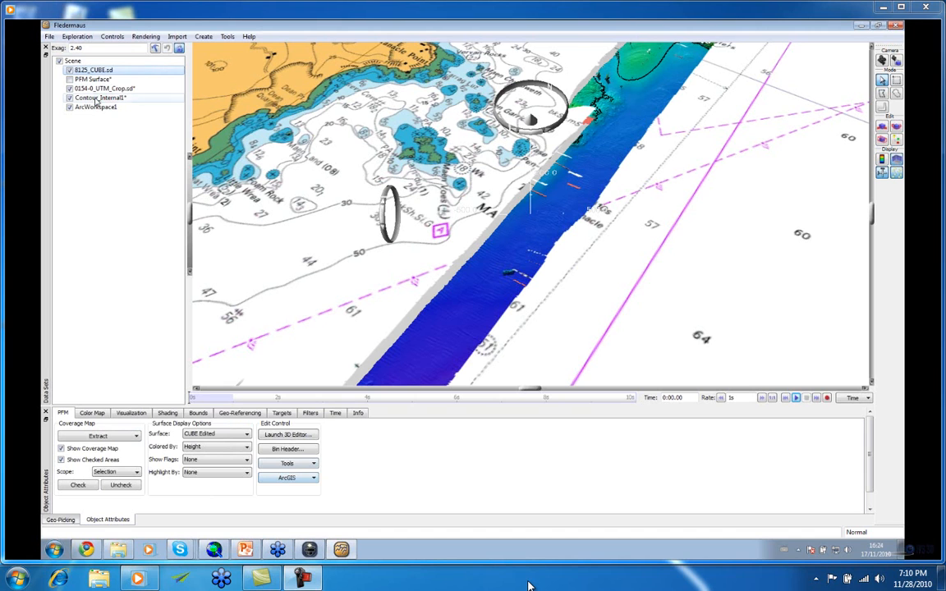
left_click(287, 477)
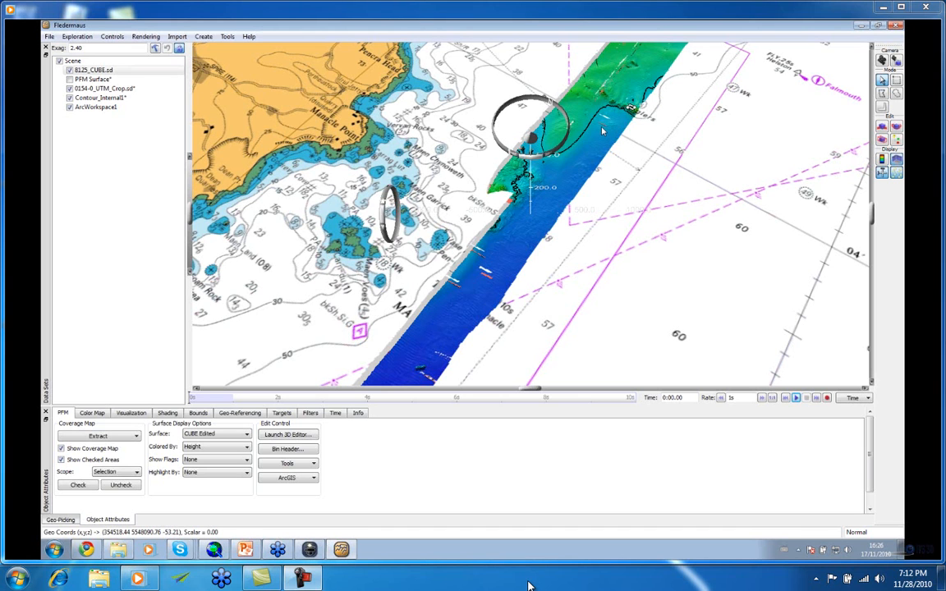
scroll(601, 131, "down", 1)
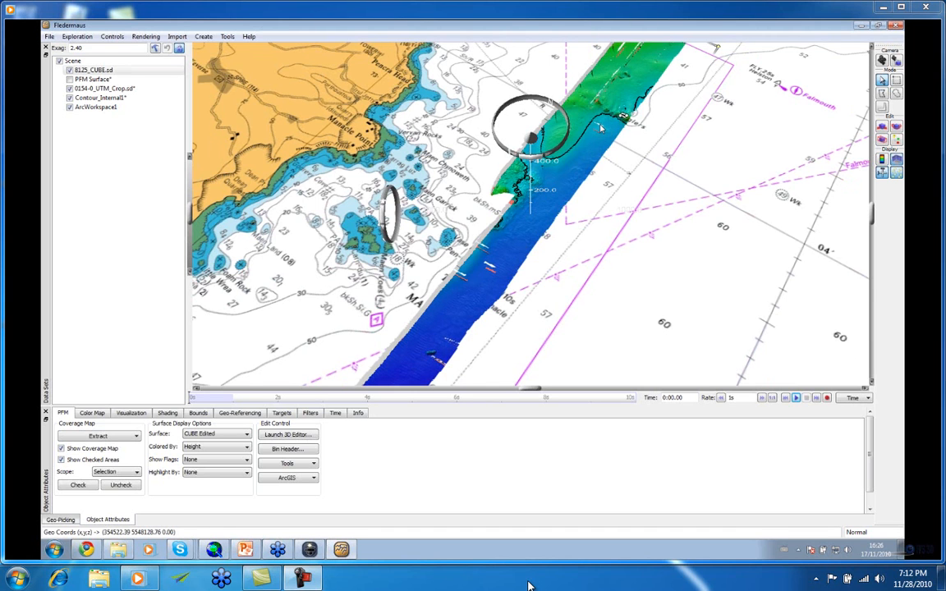
scroll(600, 129, "down", 1)
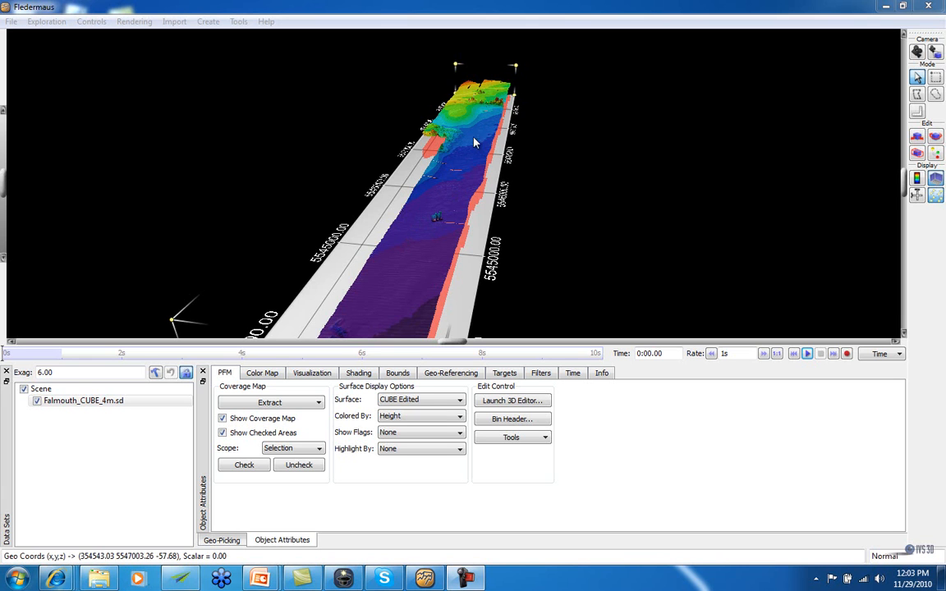
Display the Shallow Edited surface of Falmouth_CUBE_4m.sd and examine the rocky peaks at its far end up close
double_click(441, 219)
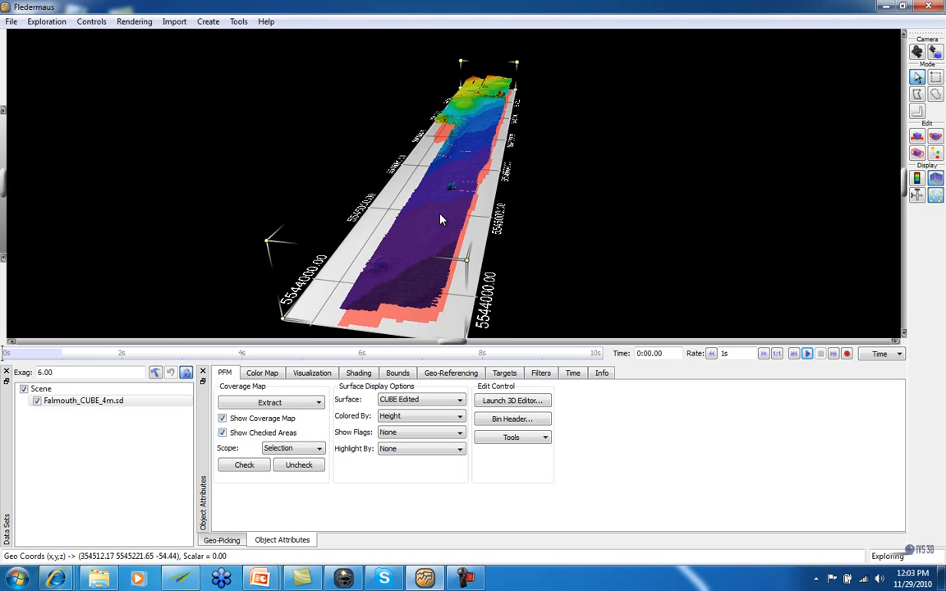
right_click_drag(450, 170, 451, 254)
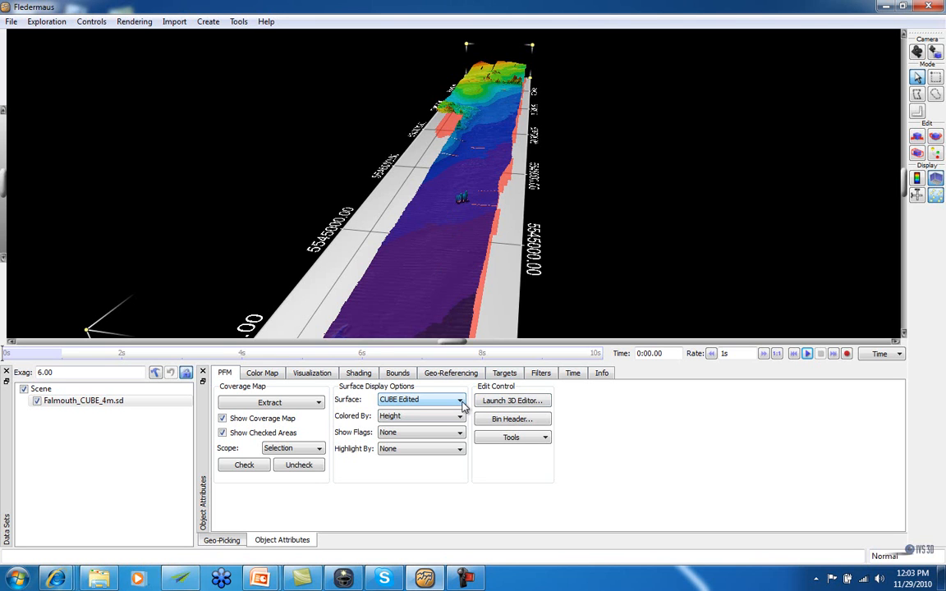
left_click(462, 406)
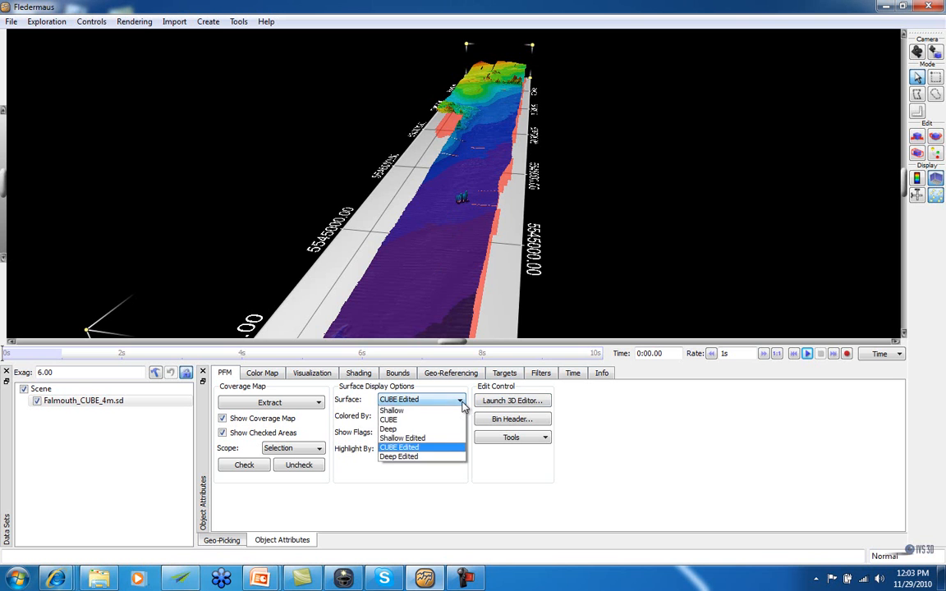
left_click(429, 440)
scroll(432, 261, "down", 5)
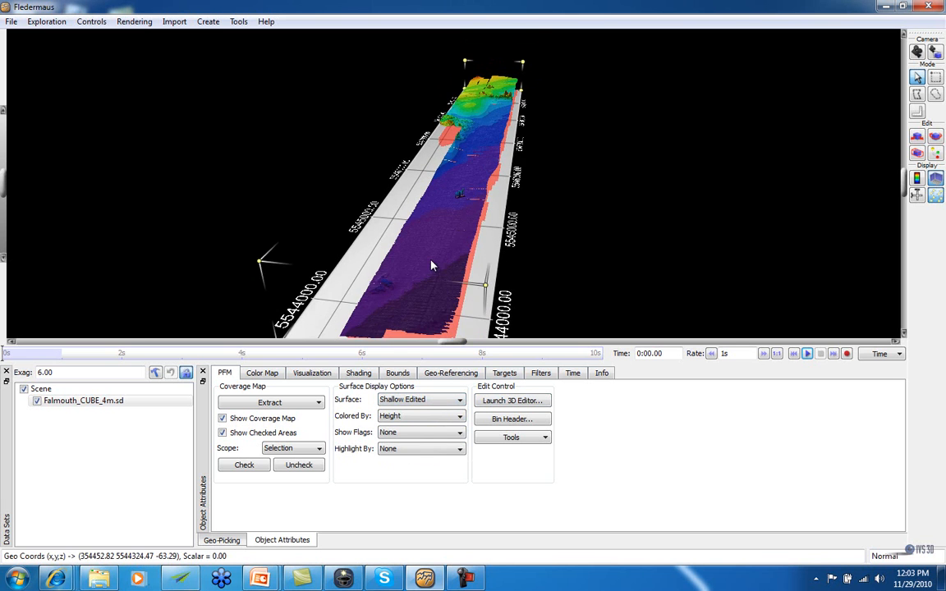
scroll(433, 264, "up", 5)
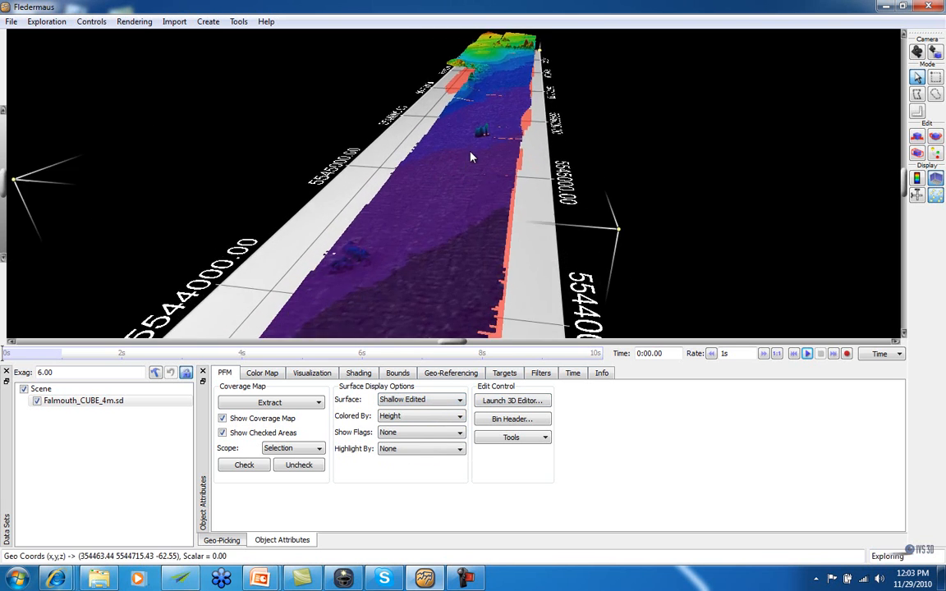
scroll(484, 131, "up", 5)
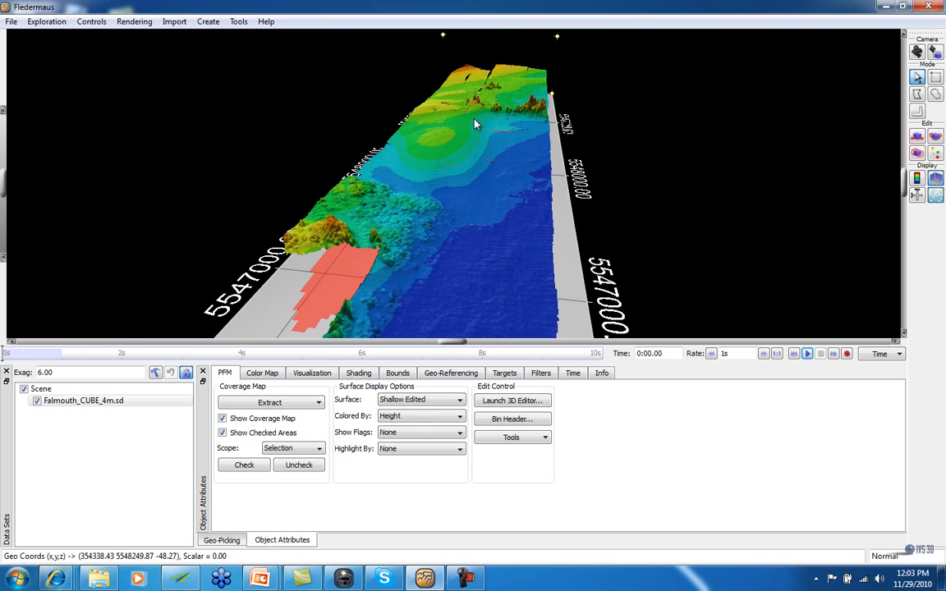
scroll(476, 123, "up", 3)
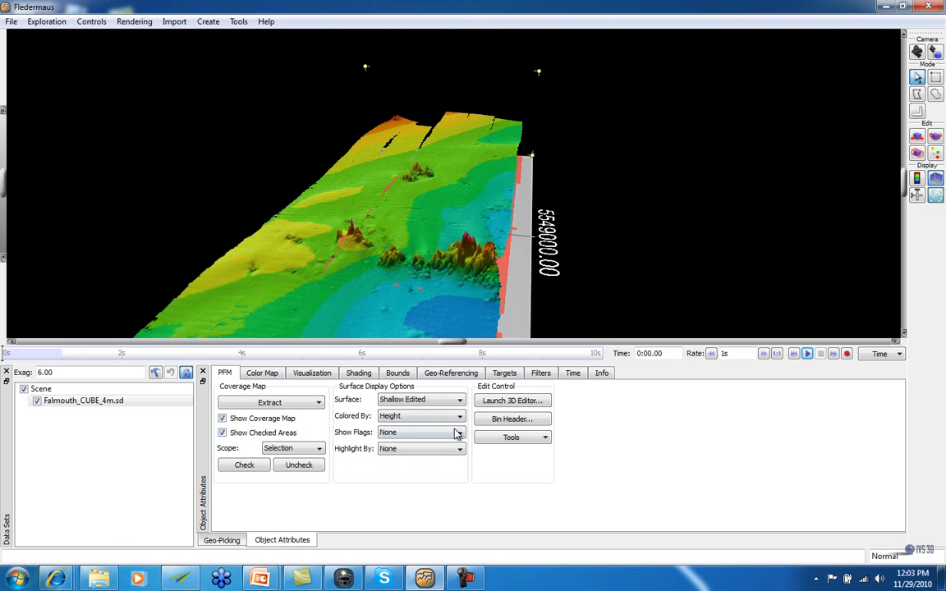
Switch the displayed surface to Deep Edited and inspect it from a wider, lower viewpoint
left_click(461, 402)
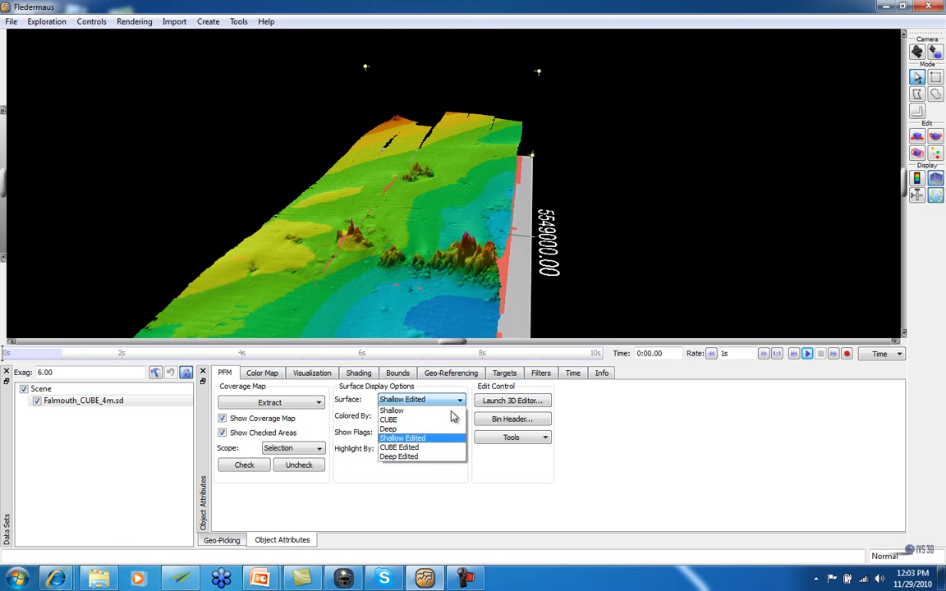
left_click(425, 457)
scroll(362, 276, "down", 5)
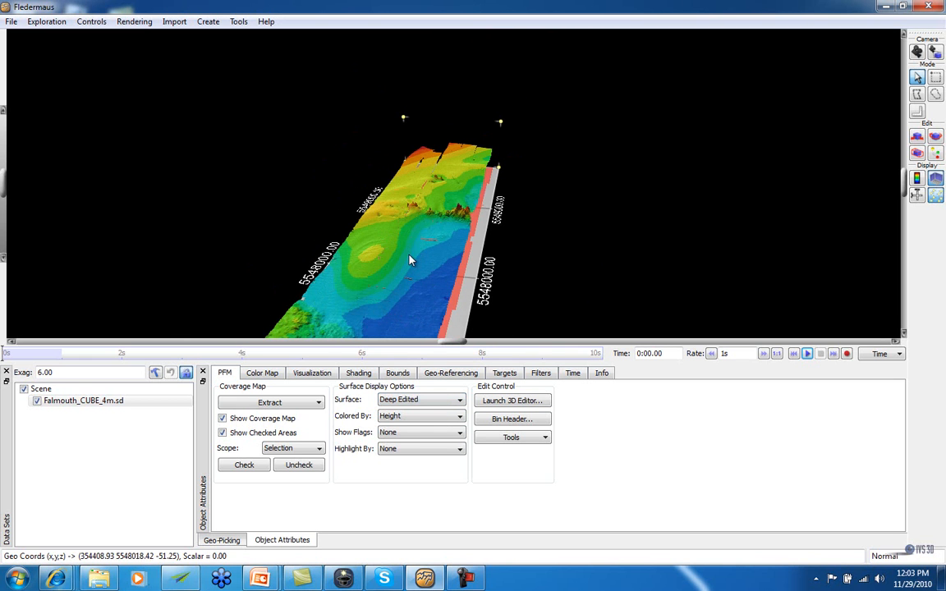
left_click_drag(405, 293, 405, 280)
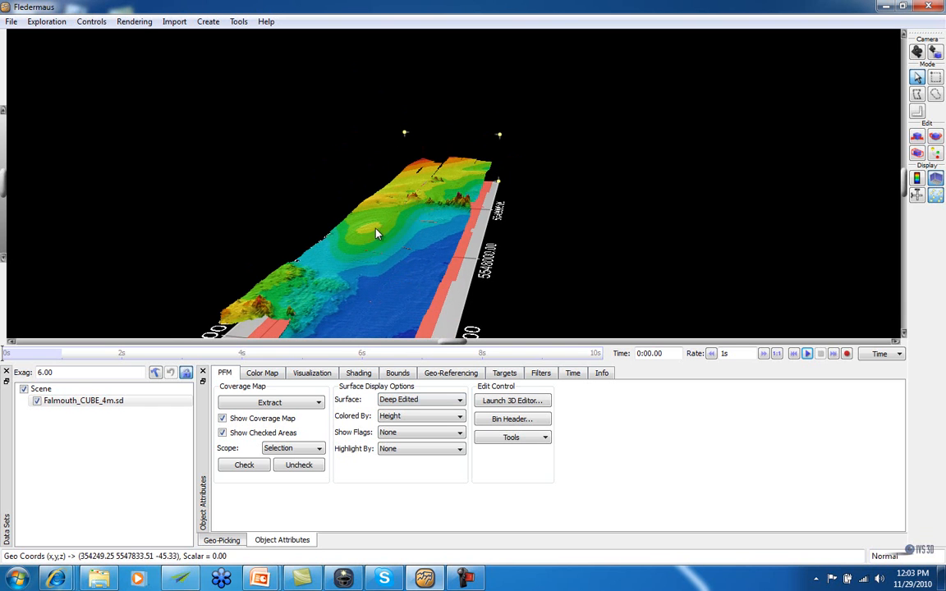
left_click_drag(370, 322, 432, 328)
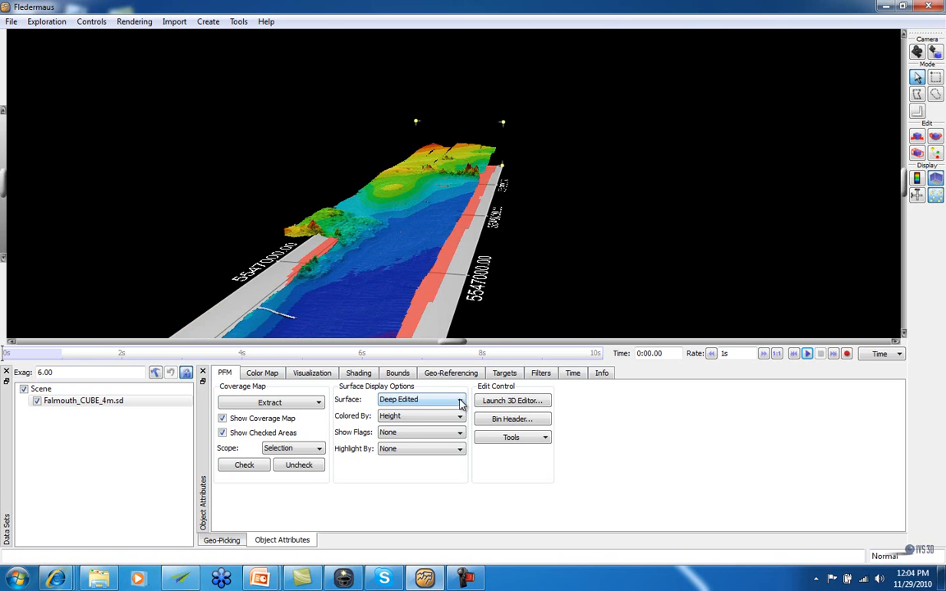
Show the unedited Shallow surface and view the noise spikes along the whole survey strip
left_click(419, 400)
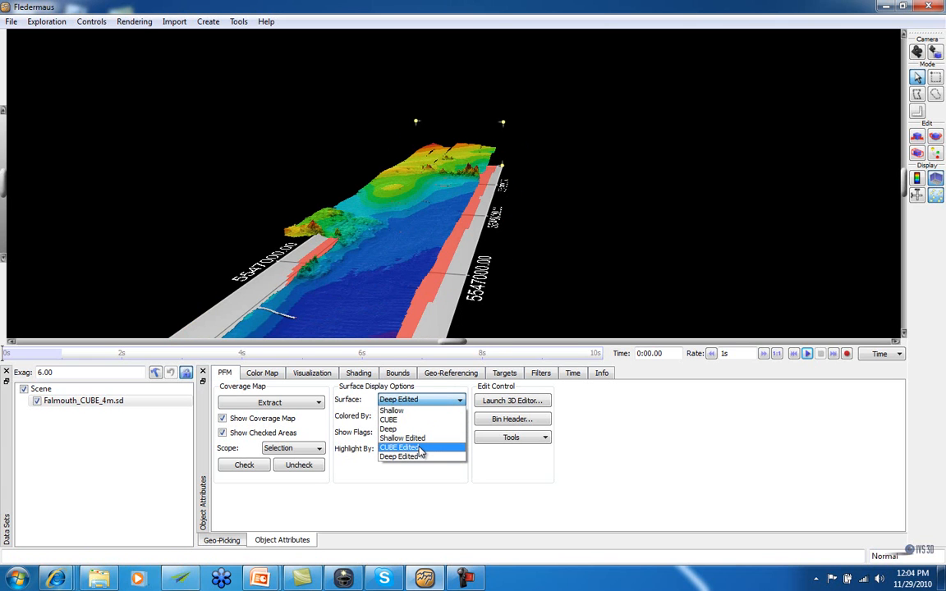
left_click(399, 411)
left_click_drag(303, 262, 476, 278)
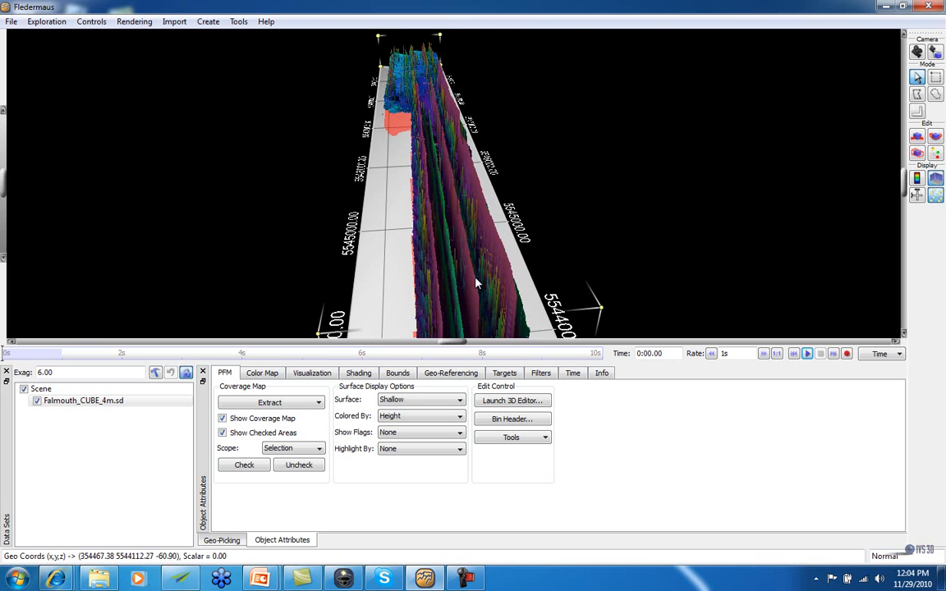
Show the unedited Deep surface and examine it from above and from underneath
left_click(460, 400)
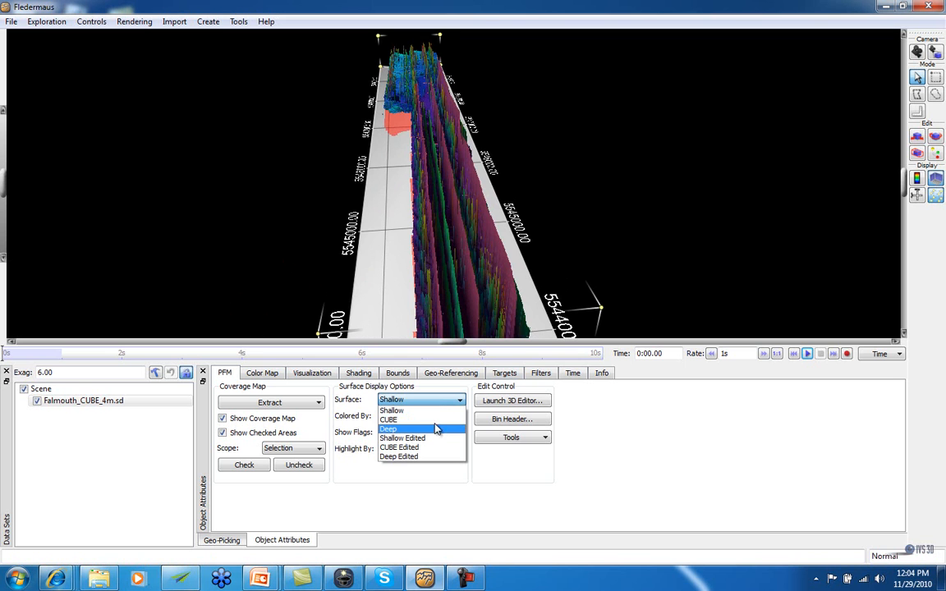
left_click(438, 430)
scroll(464, 251, "down", 5)
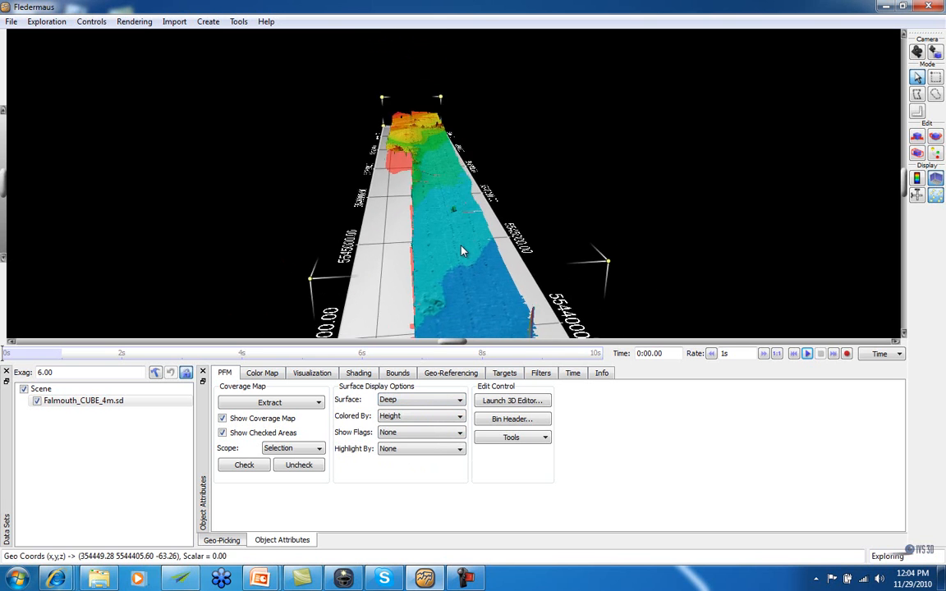
left_click_drag(461, 250, 443, 249)
scroll(443, 249, "up", 4)
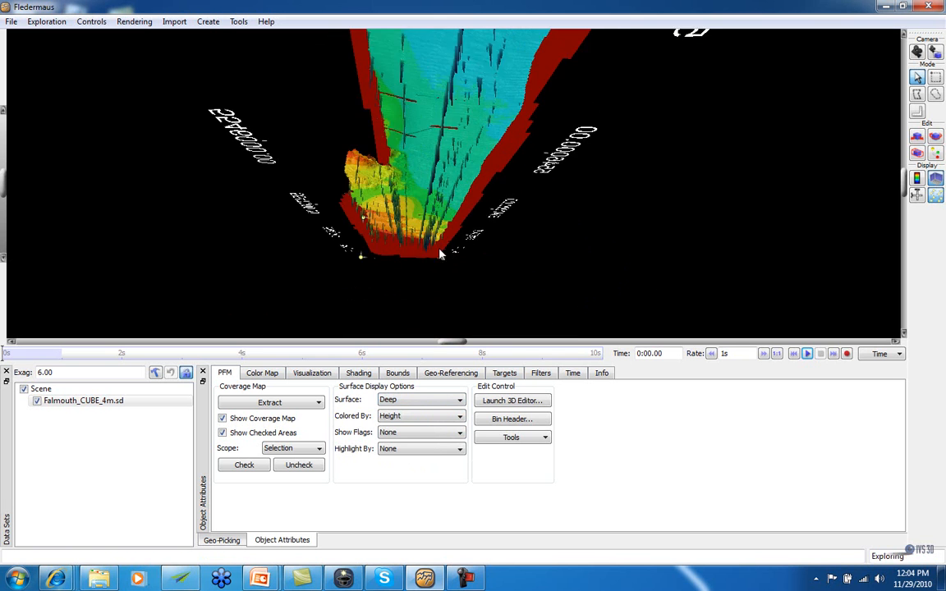
left_click_drag(441, 131, 432, 190)
Set the displayed surface back to CUBE Edited and view the cleaned strip
left_click(419, 400)
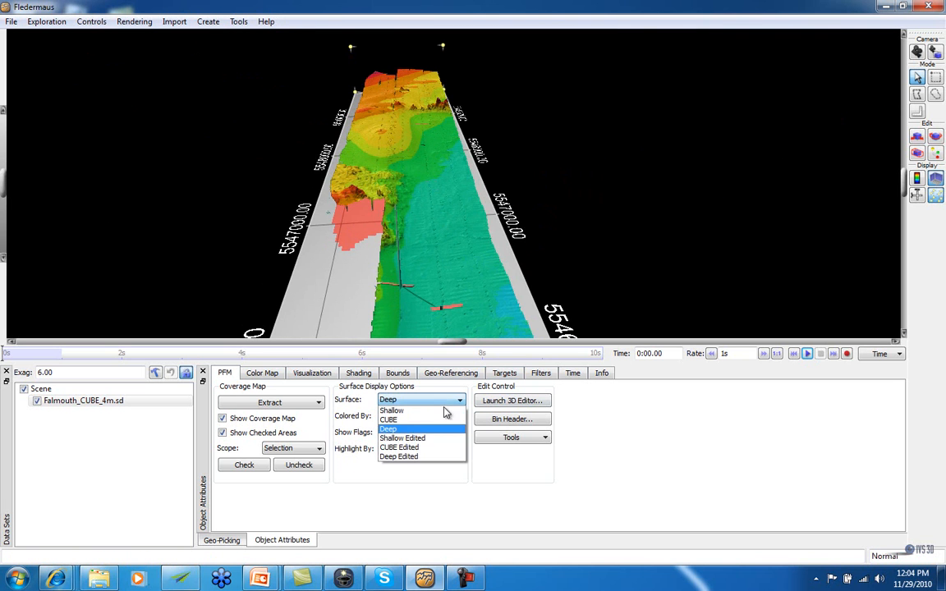
left_click(416, 448)
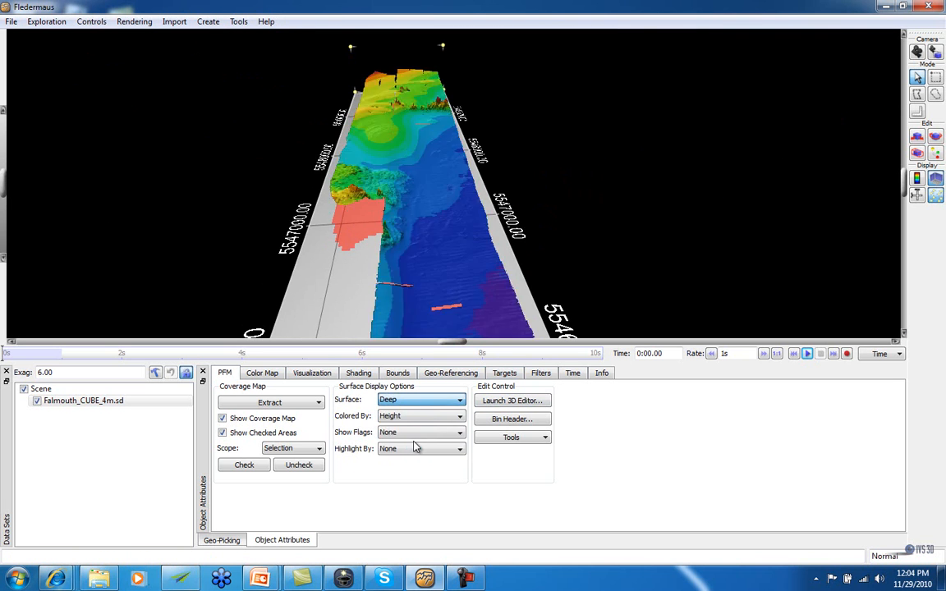
mouse_move(438, 296)
left_mouse_down()
mouse_move(443, 317)
mouse_move(431, 321)
mouse_move(439, 317)
left_mouse_up()
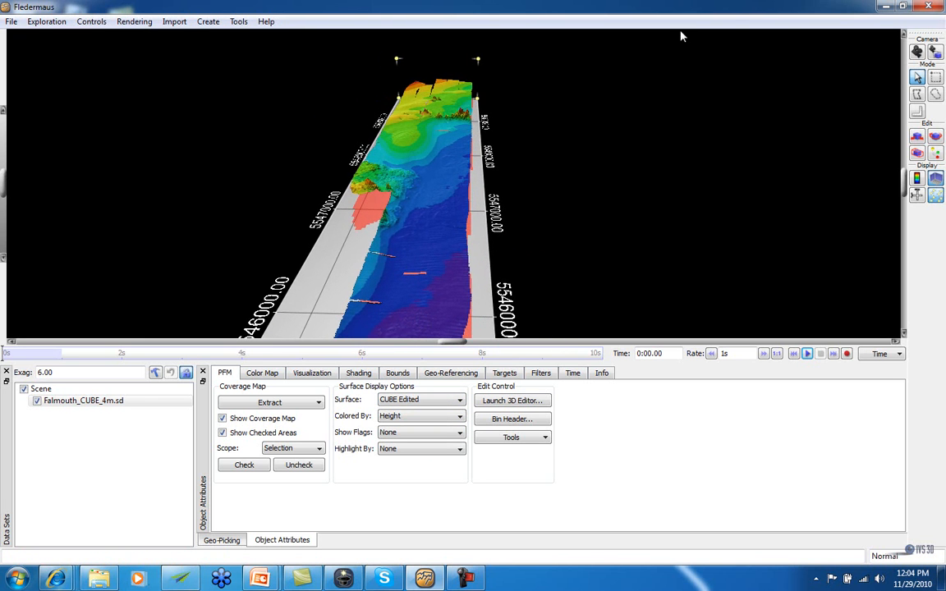
Close Fledermaus and switch to the DMagic window with the Falmouth_UTM30N_proj project, maximizing it
left_click(927, 8)
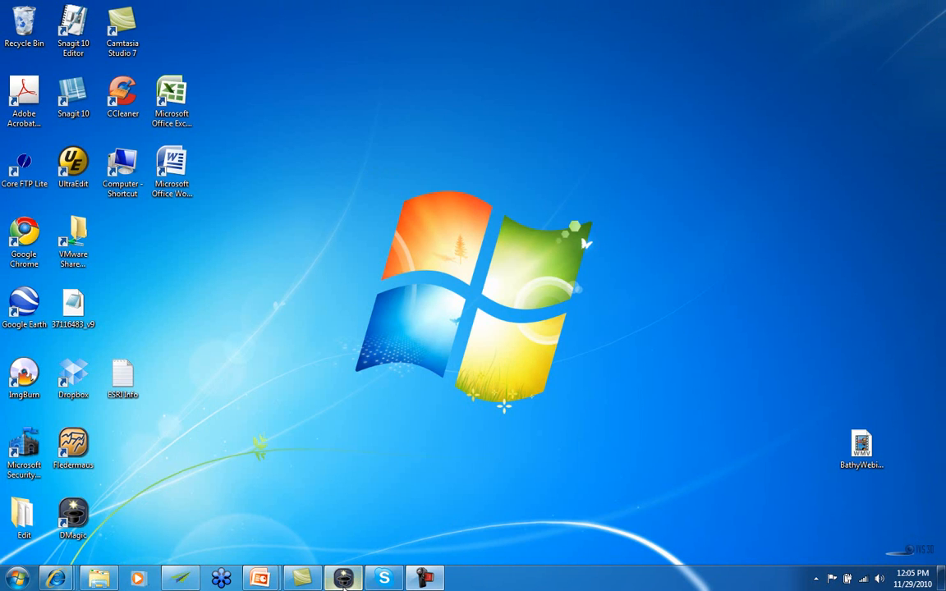
mouse_move(344, 579)
left_click(372, 487)
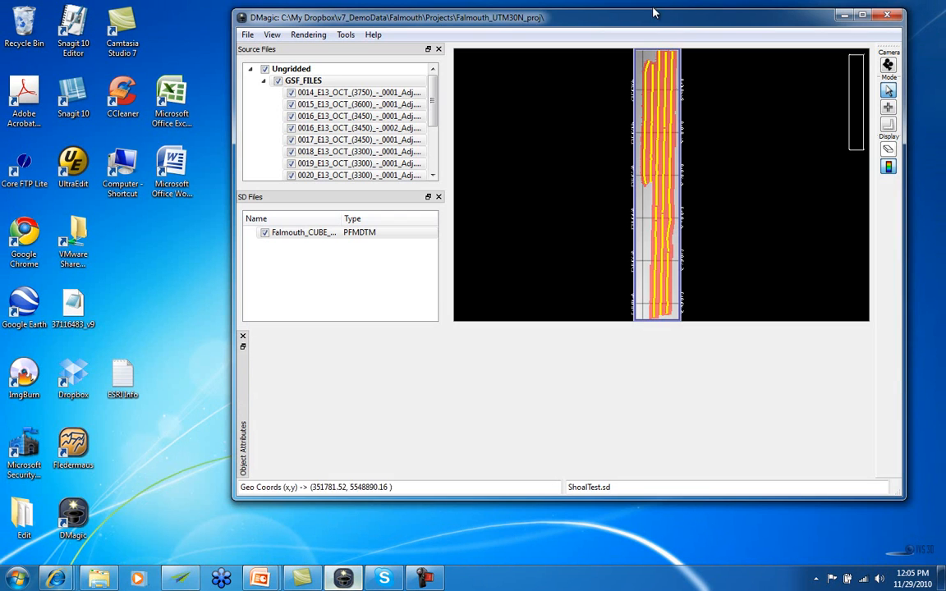
left_click(862, 15)
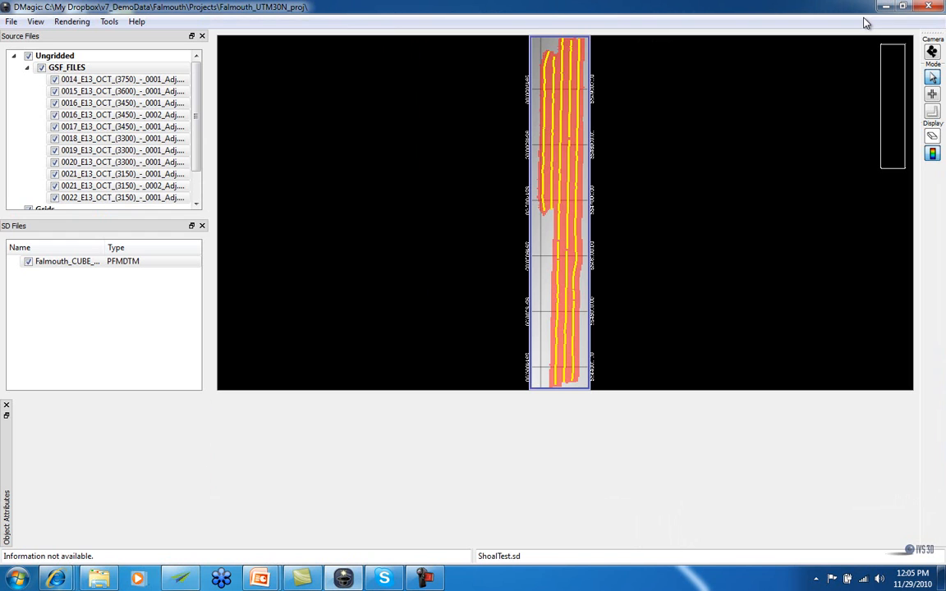
left_click(11, 23)
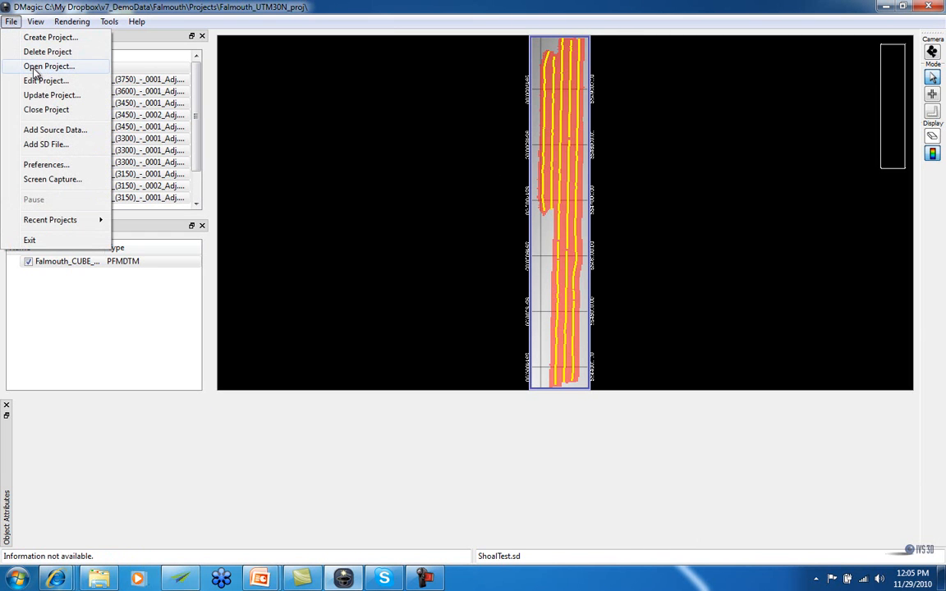
left_click(325, 149)
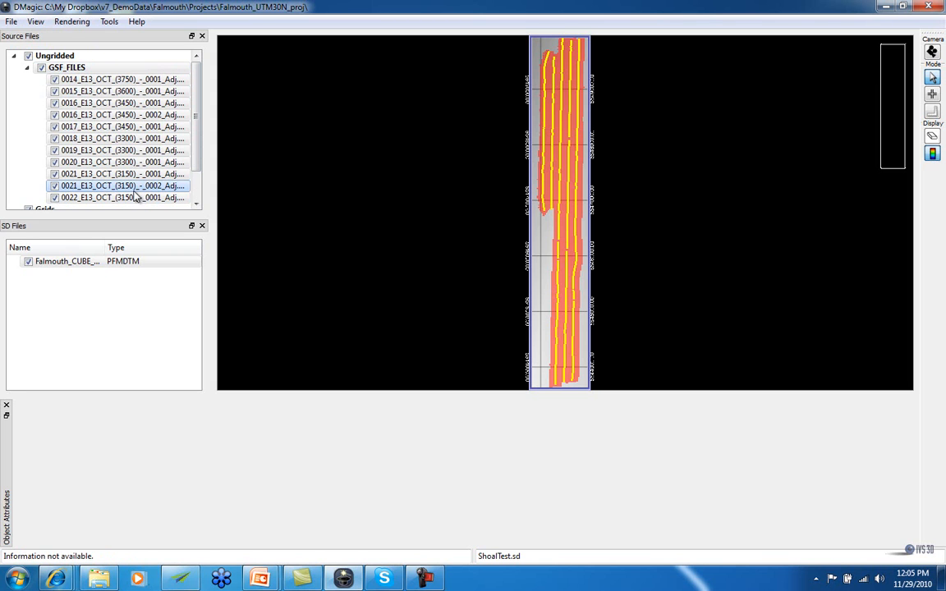
Select the Falmouth_CUBE_4m SD file and start the PFM Unload Wizard
left_click(108, 264)
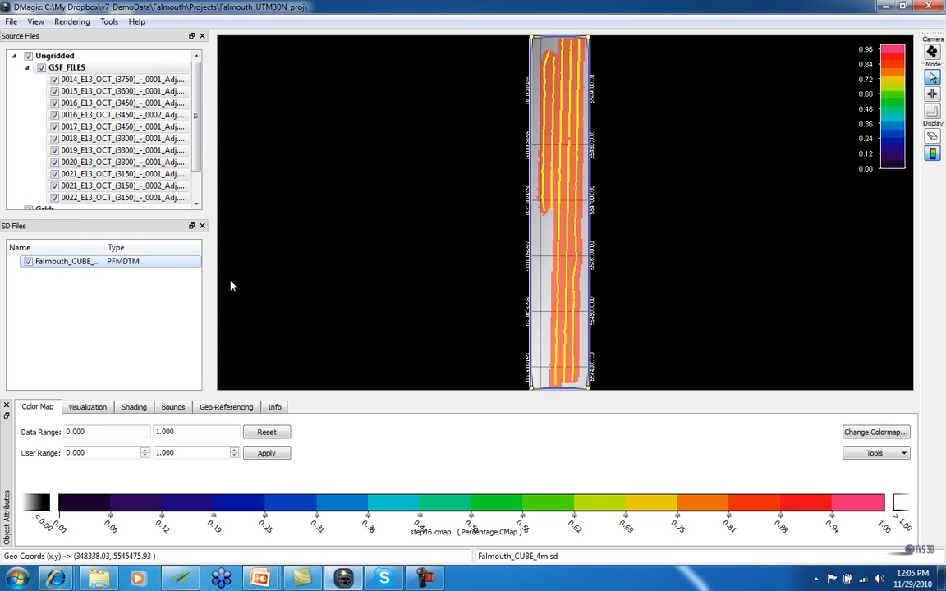
left_click(109, 22)
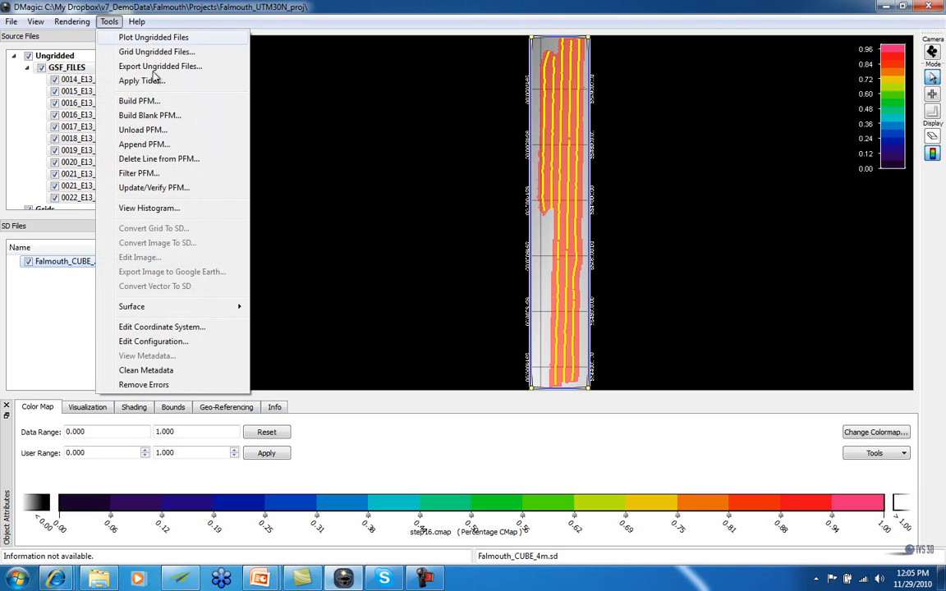
left_click(143, 130)
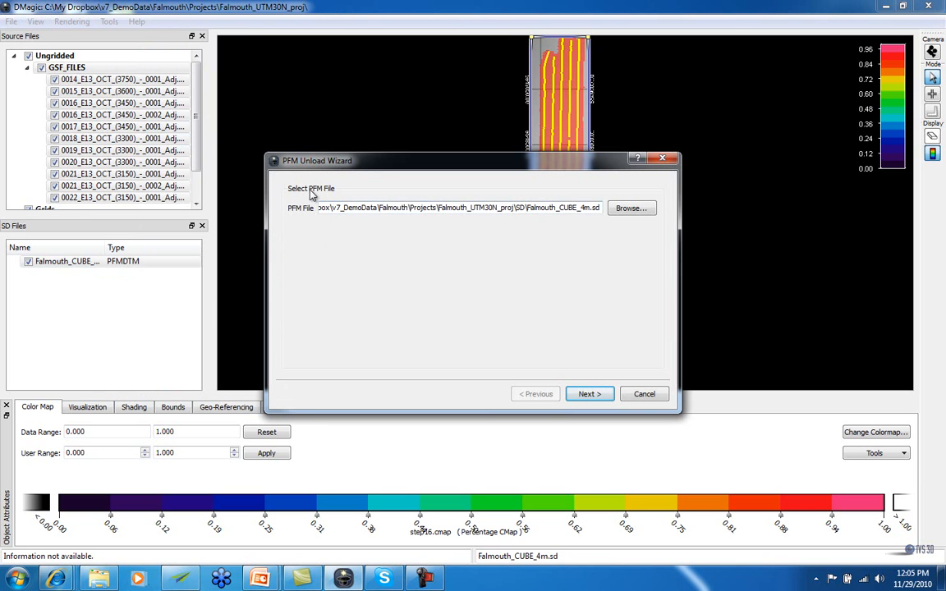
Browse for the PFM file to unload, looking through the project's SD and PFM folders
left_click(630, 207)
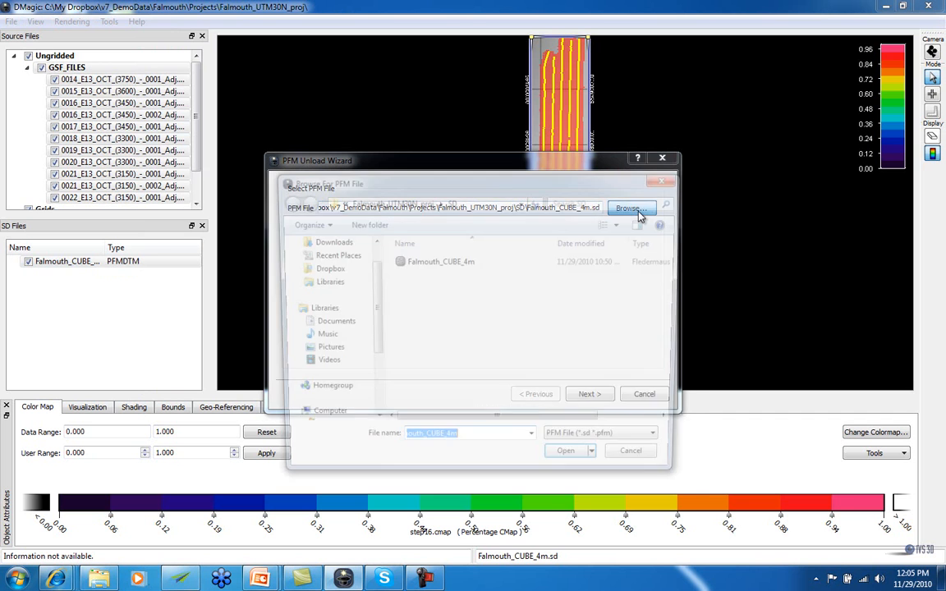
left_click(411, 201)
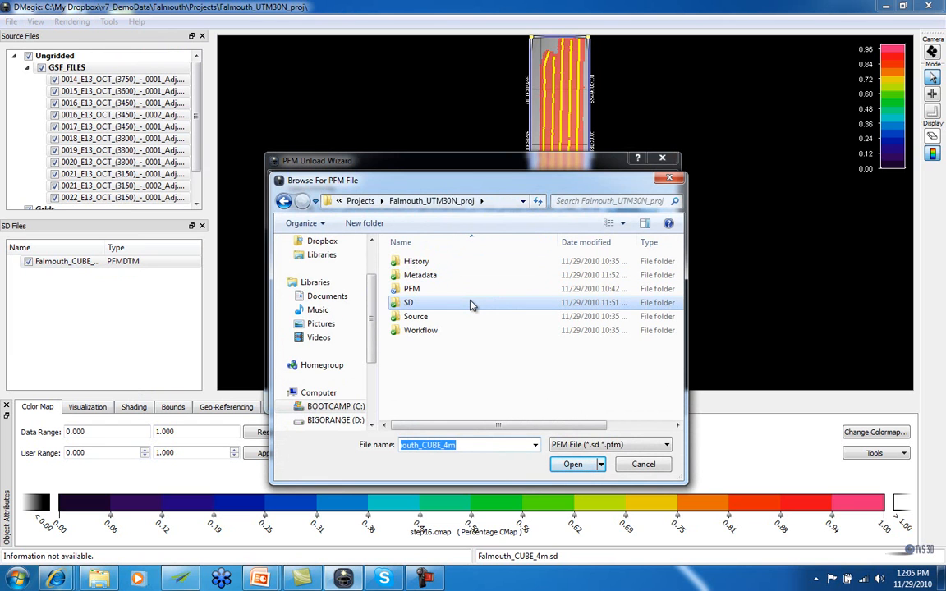
double_click(409, 305)
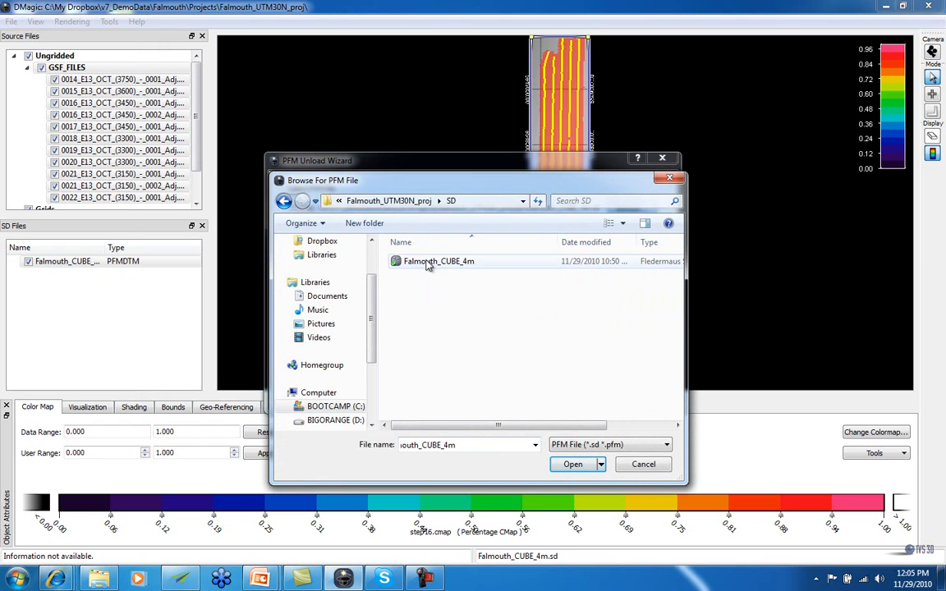
left_click(386, 200)
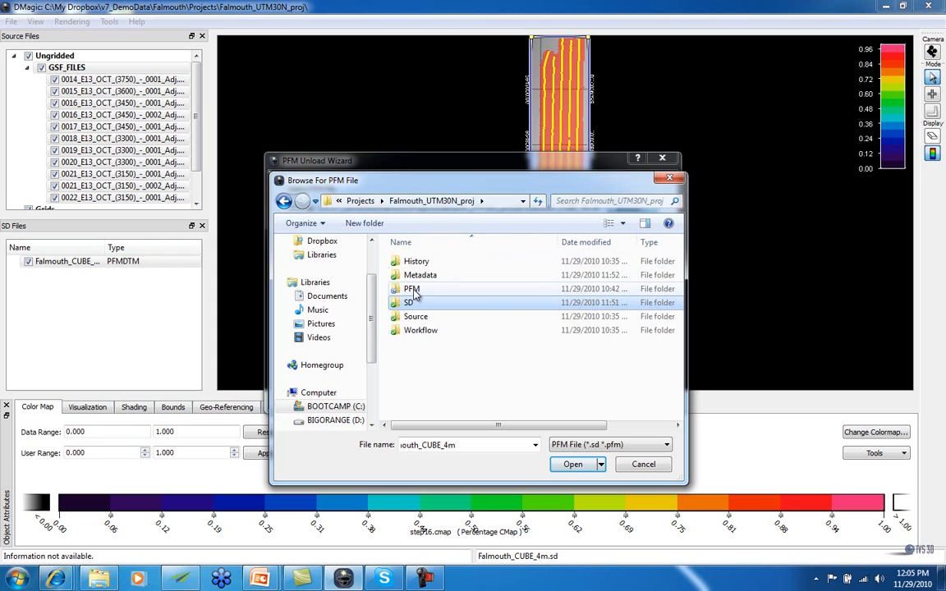
left_click(413, 291)
double_click(413, 292)
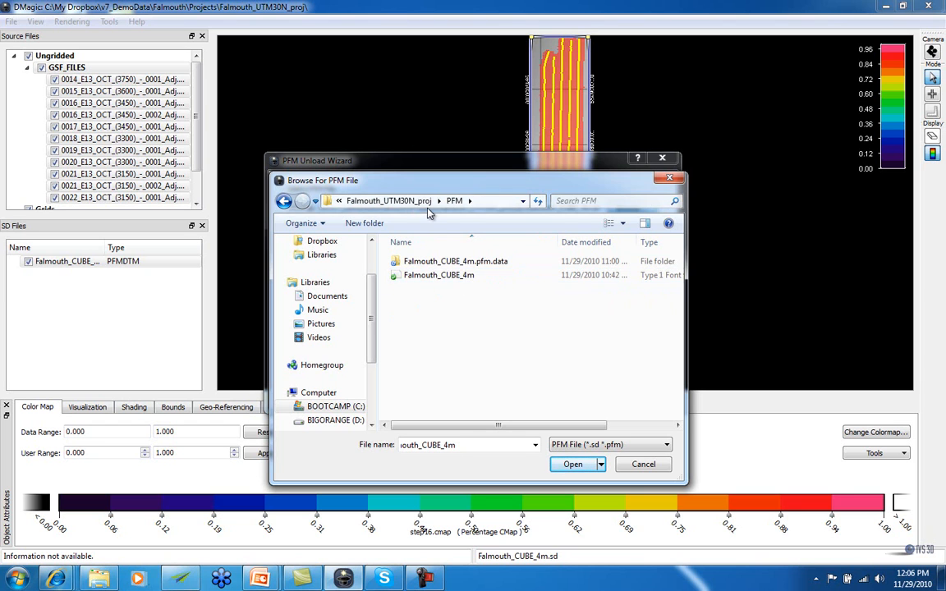
Choose the Falmouth_CUBE_4m file in the project's SD folder as the PFM file to unload
left_click(386, 200)
double_click(411, 302)
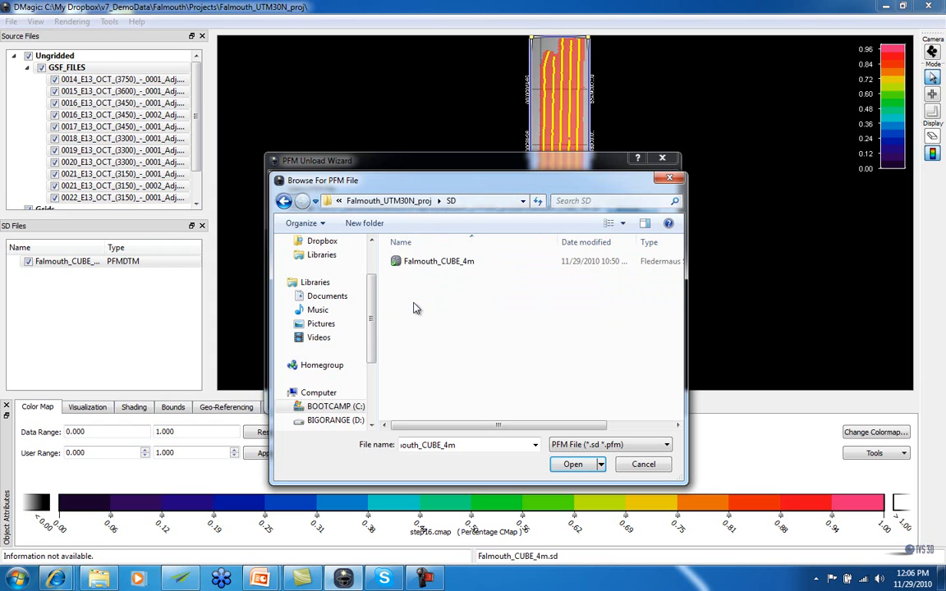
left_click(439, 262)
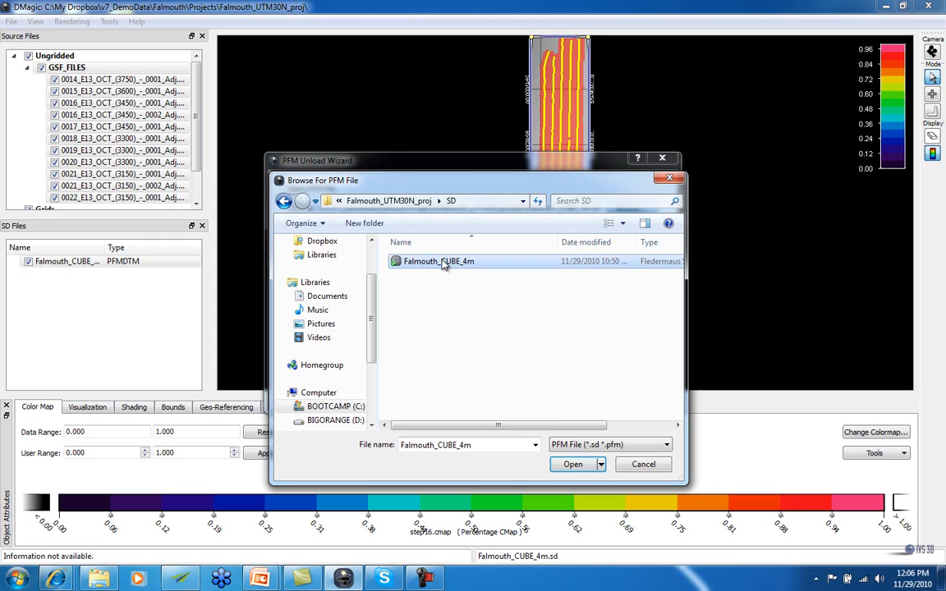
left_click(573, 464)
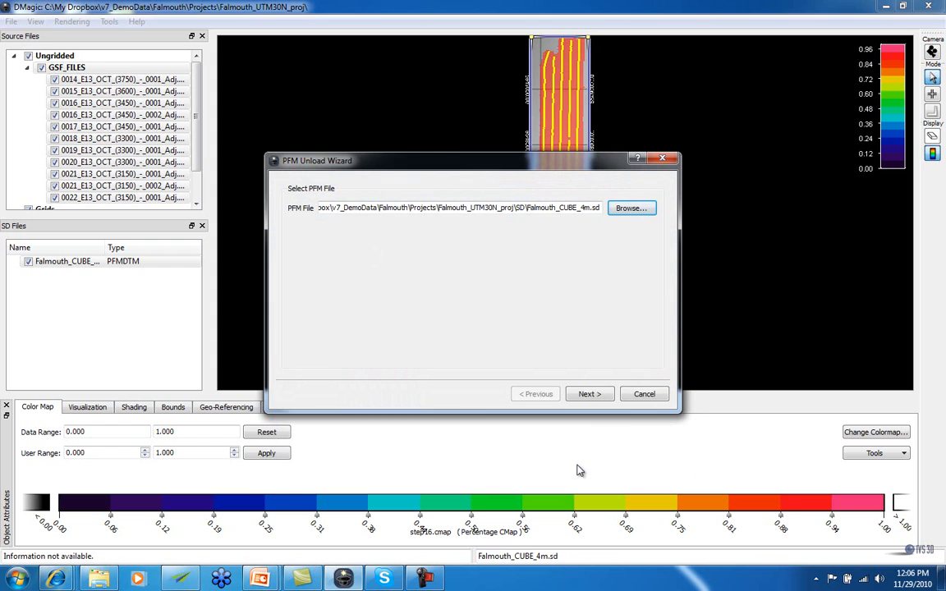
Unload the PFM by applying the edits to the original source files, and close the operation results
left_click(607, 396)
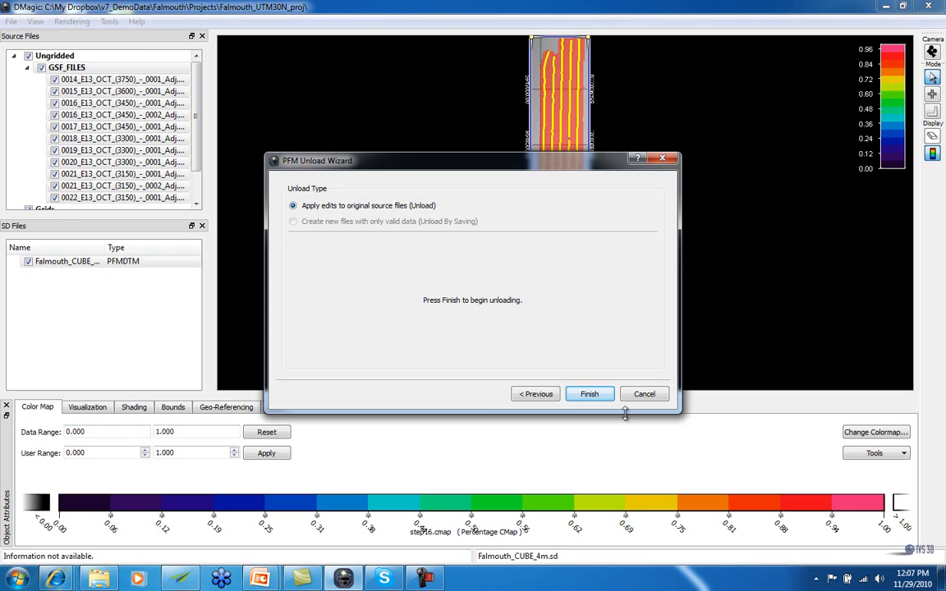
left_click(601, 397)
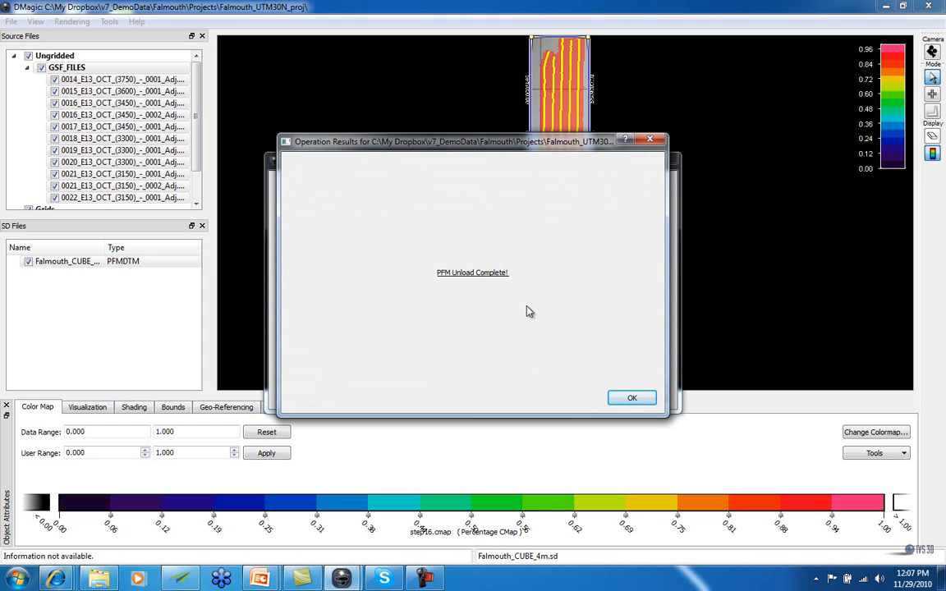
left_click(631, 399)
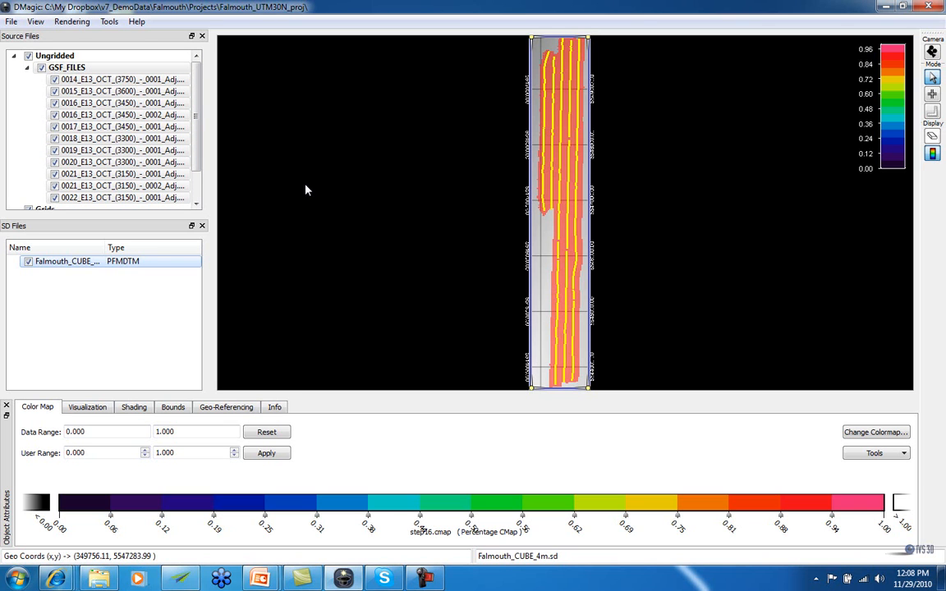
Start gridding all the GSF_FILES ungridded data, keeping Depth as the value and FP_WGS_84_UTM_zone_30N as the output coordinate system
left_click(110, 70)
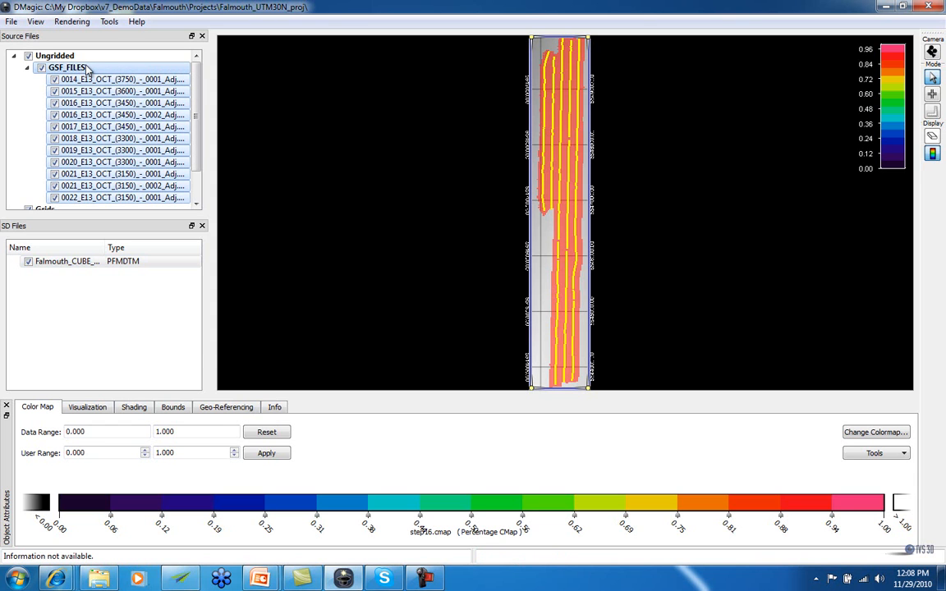
right_click(120, 69)
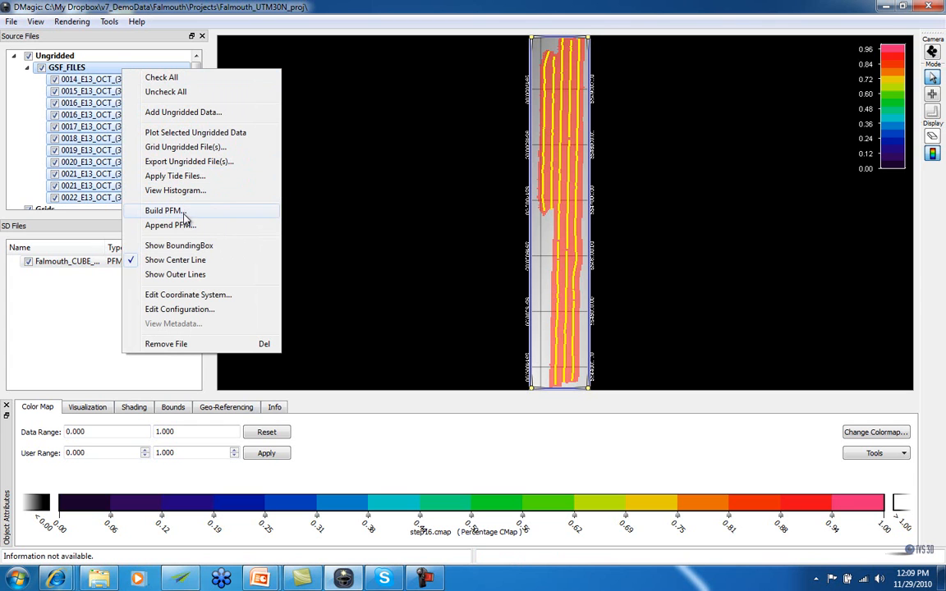
left_click(227, 149)
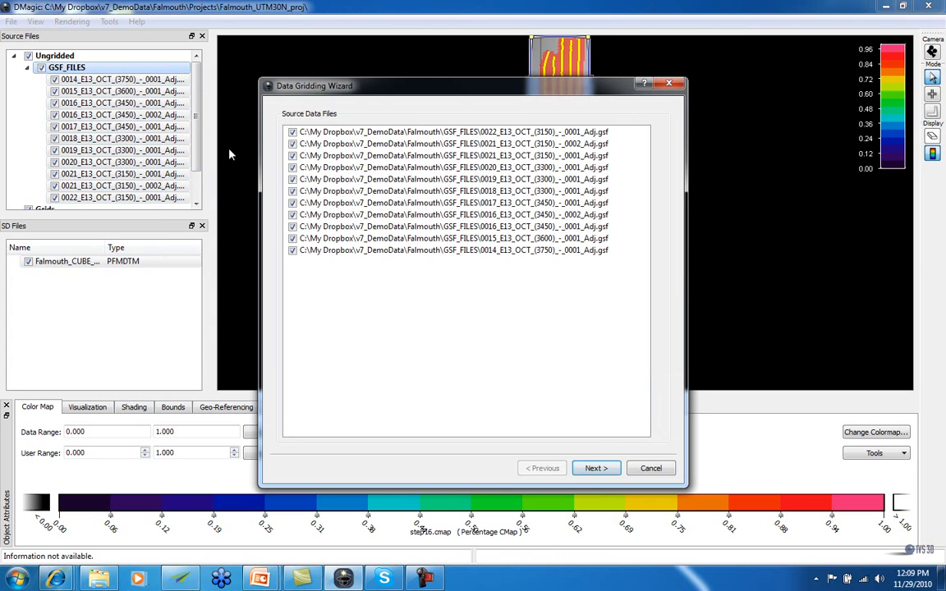
left_click(596, 468)
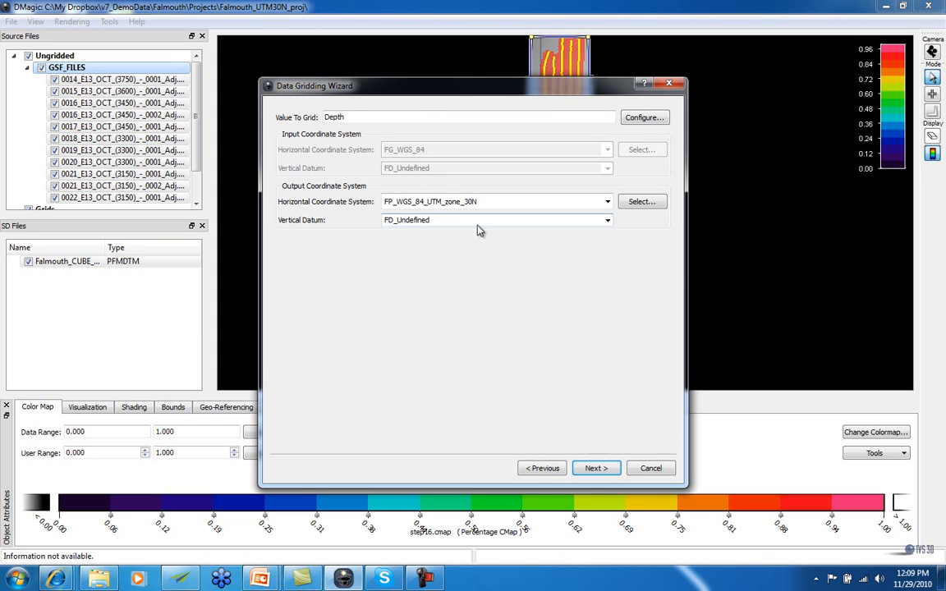
left_click(599, 470)
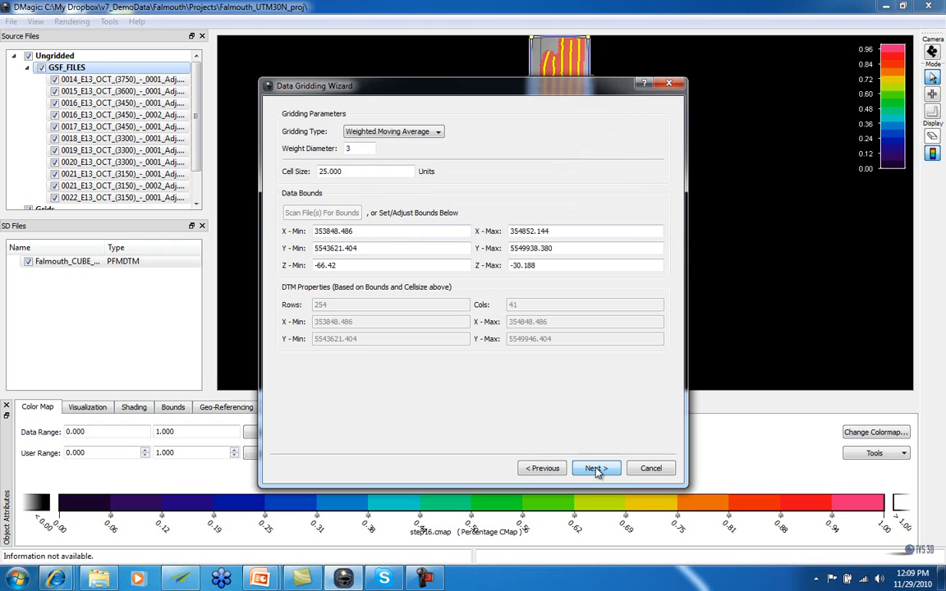
Set the gridding type to Shallow Biased with a cell size of 4
left_click(420, 133)
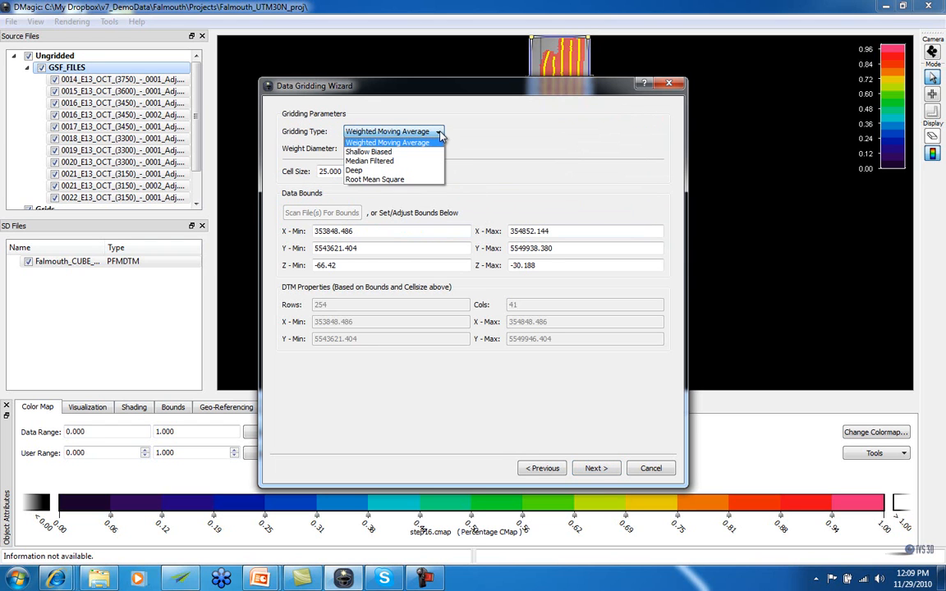
left_click(412, 152)
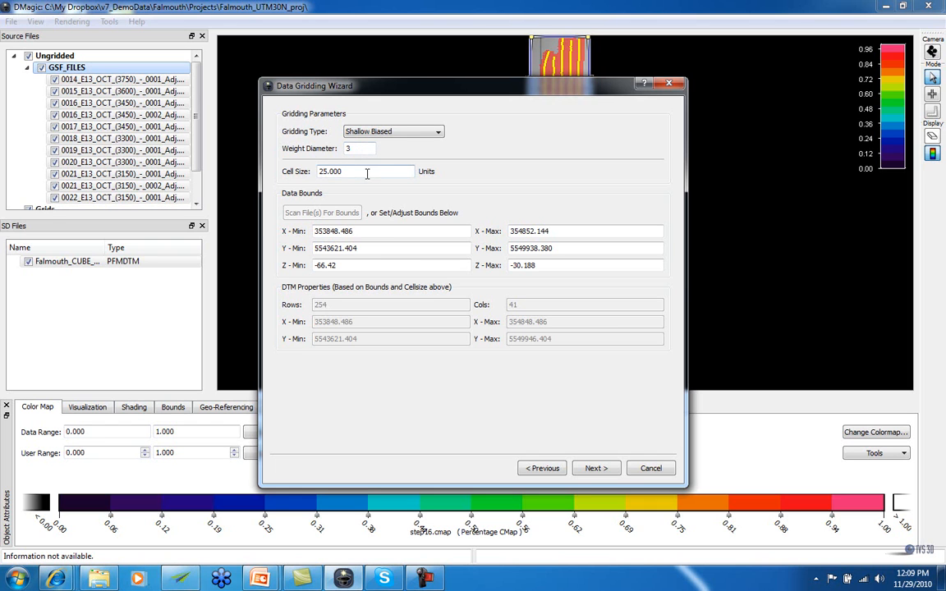
left_click_drag(365, 173, 305, 176)
type("4")
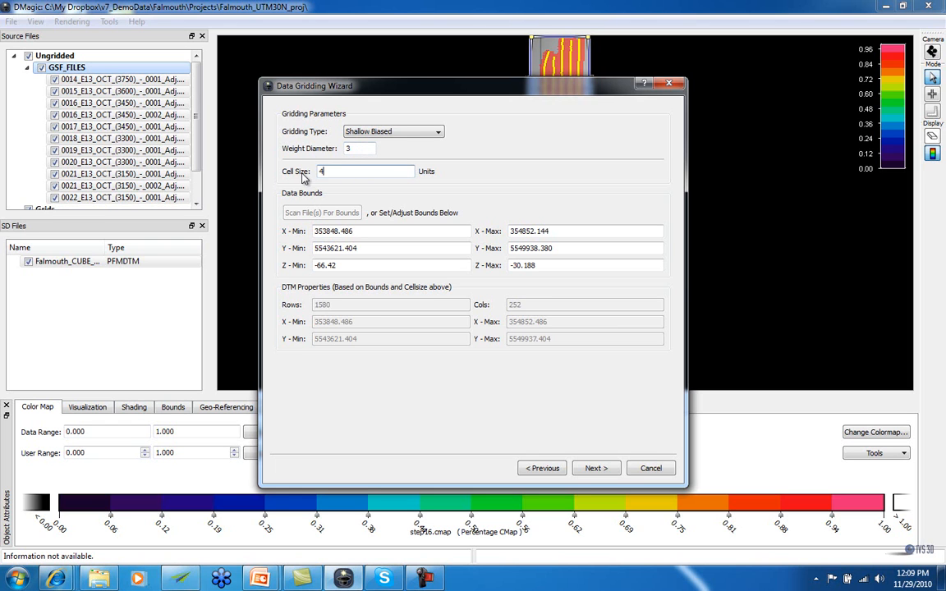
left_click(609, 470)
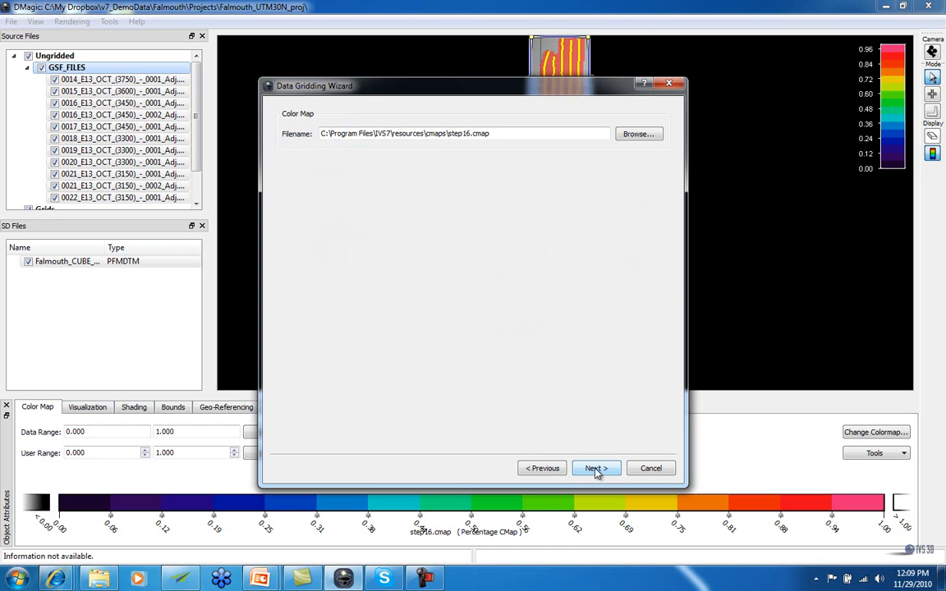
Keep the step16.cmap color map and create the grid as a Surface (DTM) named ShallowTest
left_click(595, 469)
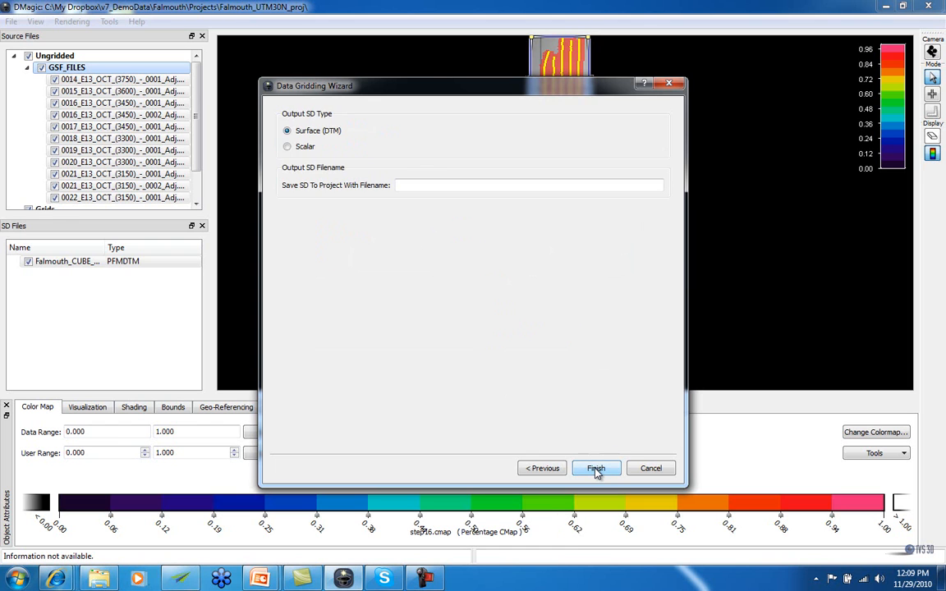
left_click(414, 184)
type("ShallowTest")
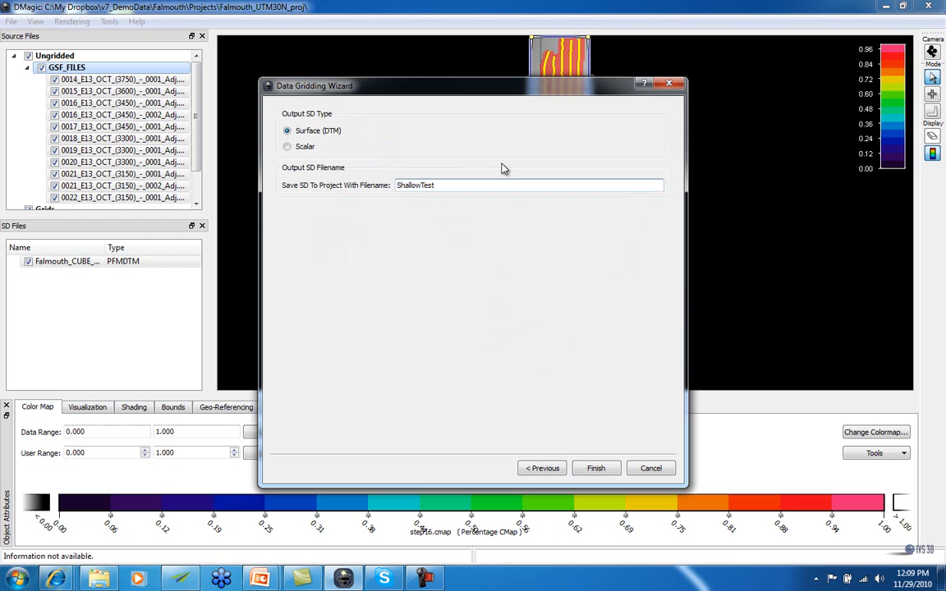
left_click(596, 469)
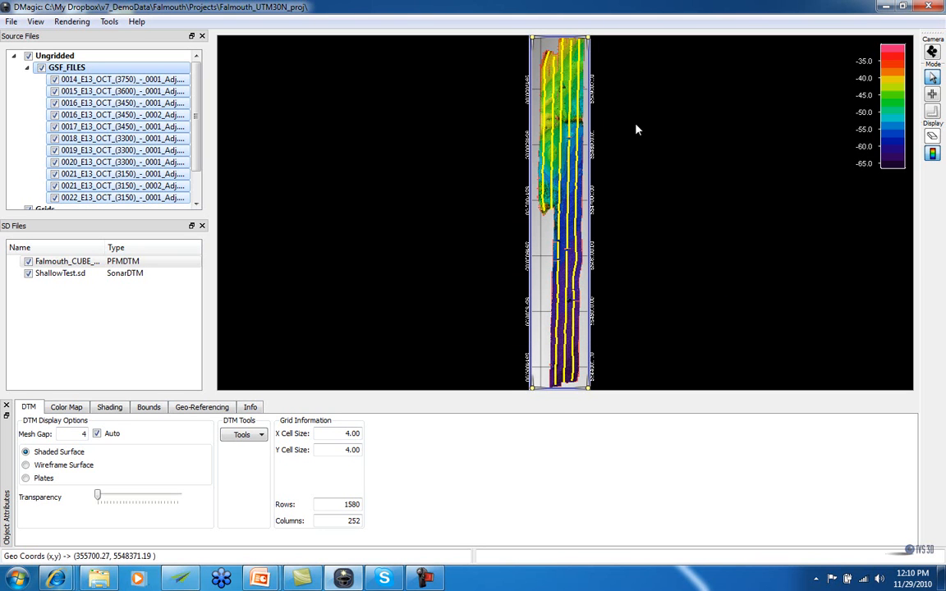
Examine the new ShallowTest surface up close along the survey strip for remaining spikes
middle_click_drag(563, 160, 564, 172)
scroll(563, 172, "up", 5)
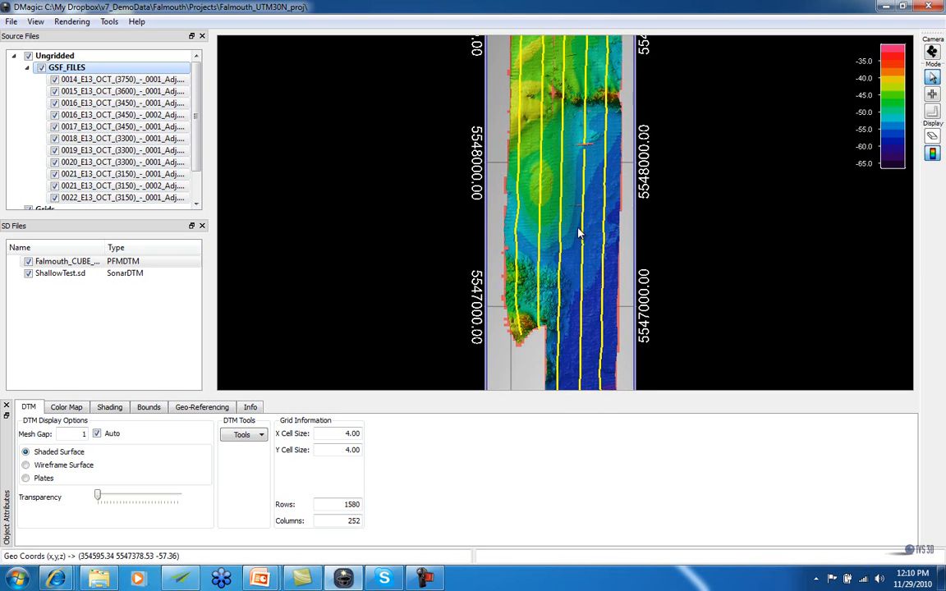
middle_click(549, 296)
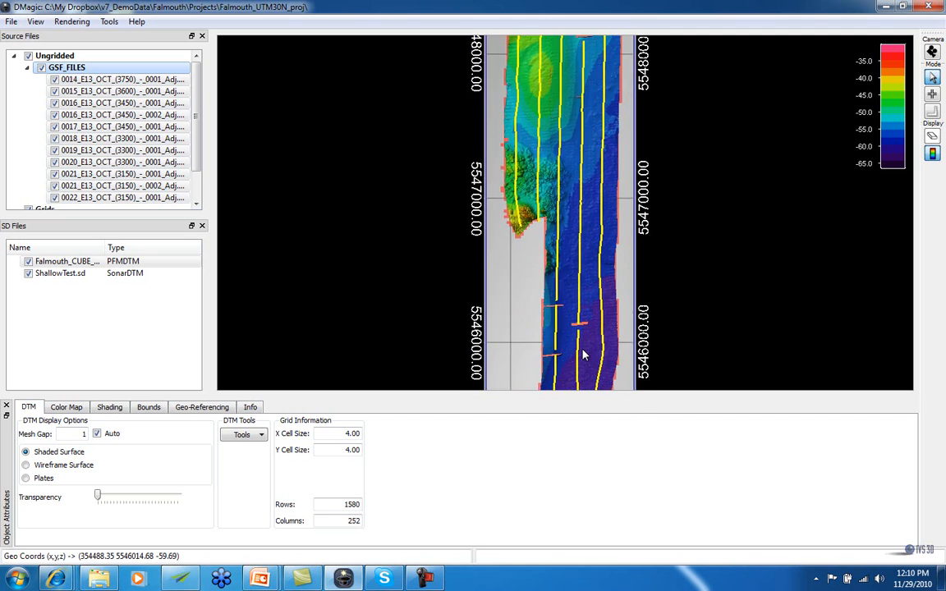
middle_click(583, 350)
middle_click(576, 353)
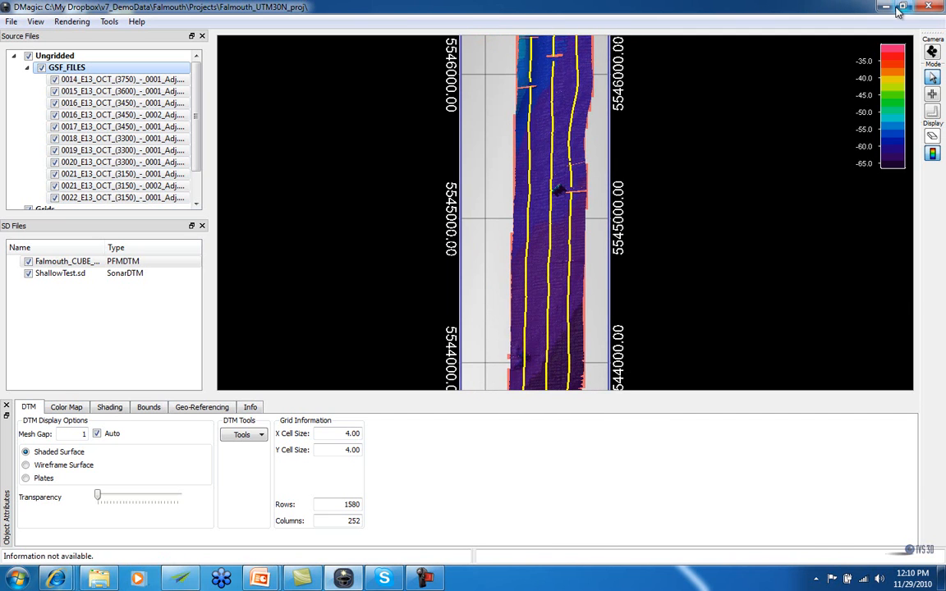
Restore the DMagic window to a smaller size, then launch Fledermaus and reduce and reposition its window
double_click(813, 8)
left_click_drag(554, 30, 618, 19)
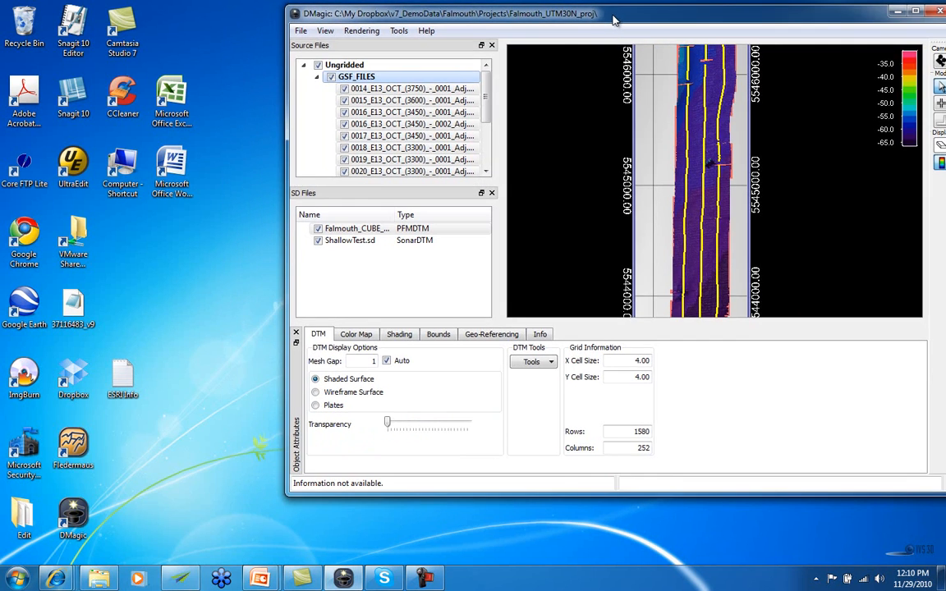
left_click(72, 447)
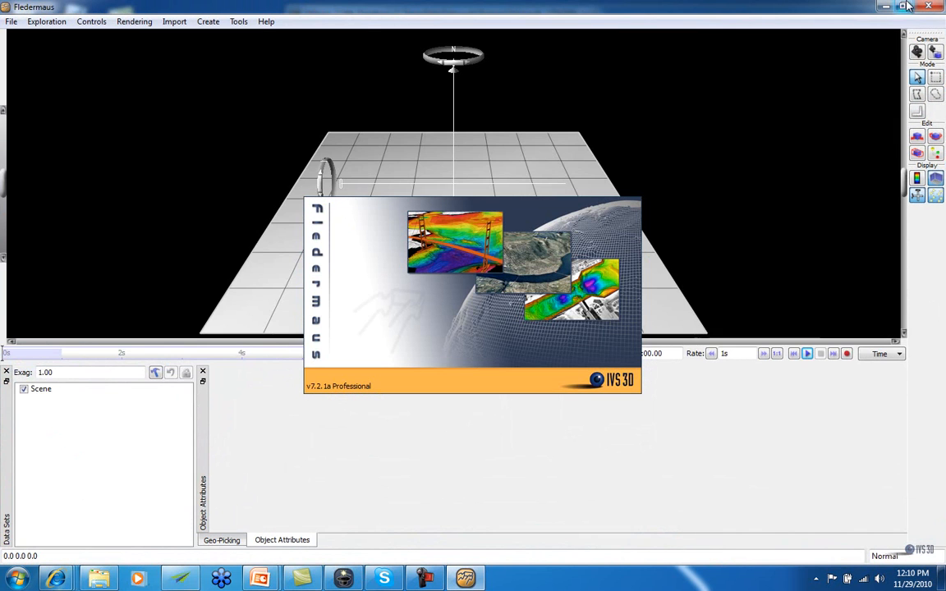
left_click(907, 7)
left_click_drag(447, 49, 718, 338)
Bring Fledermaus to the front and open the ShallowTest SD file from the project's SD folder
left_click(367, 242)
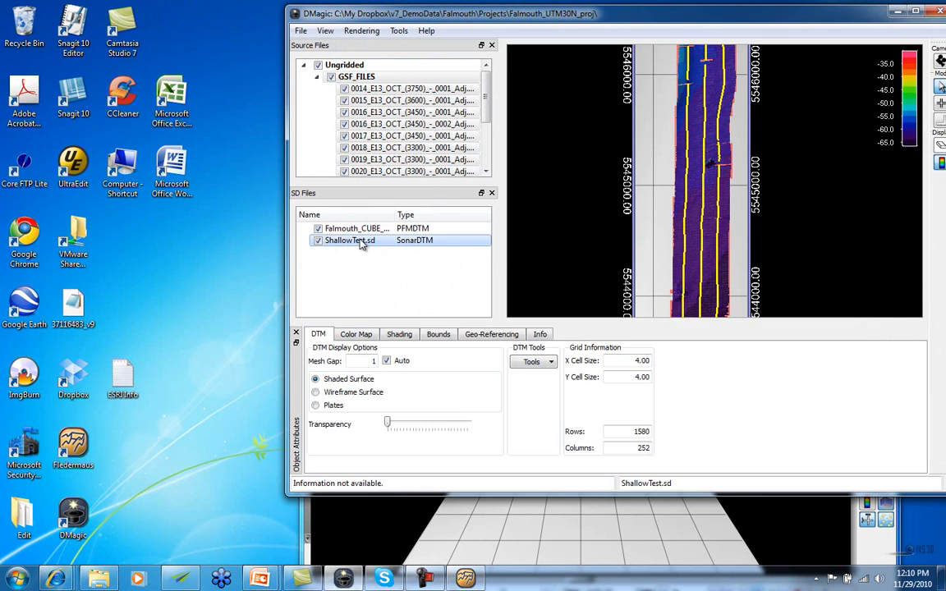
left_click(365, 514)
left_click_drag(444, 331, 305, 3)
left_click(177, 18)
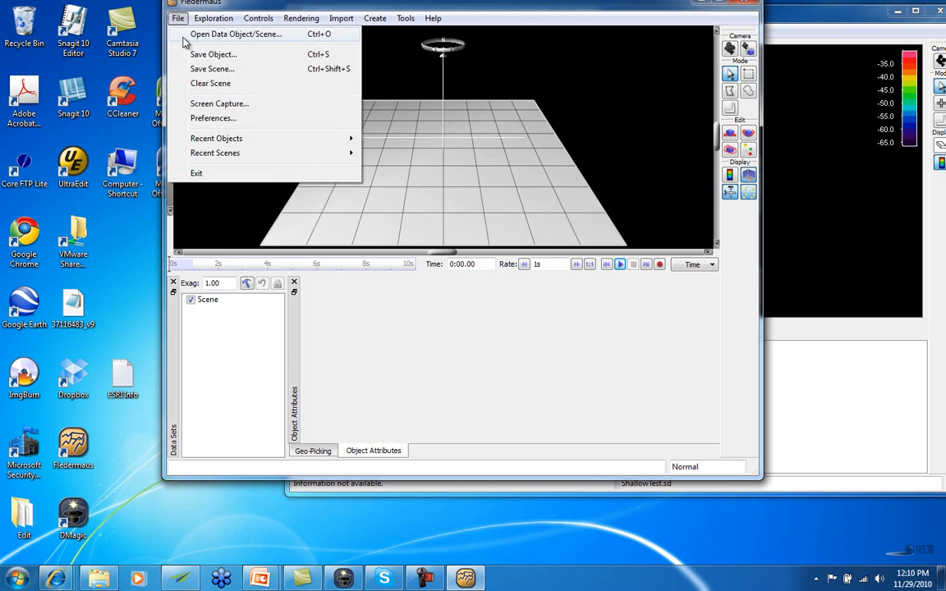
left_click(186, 35)
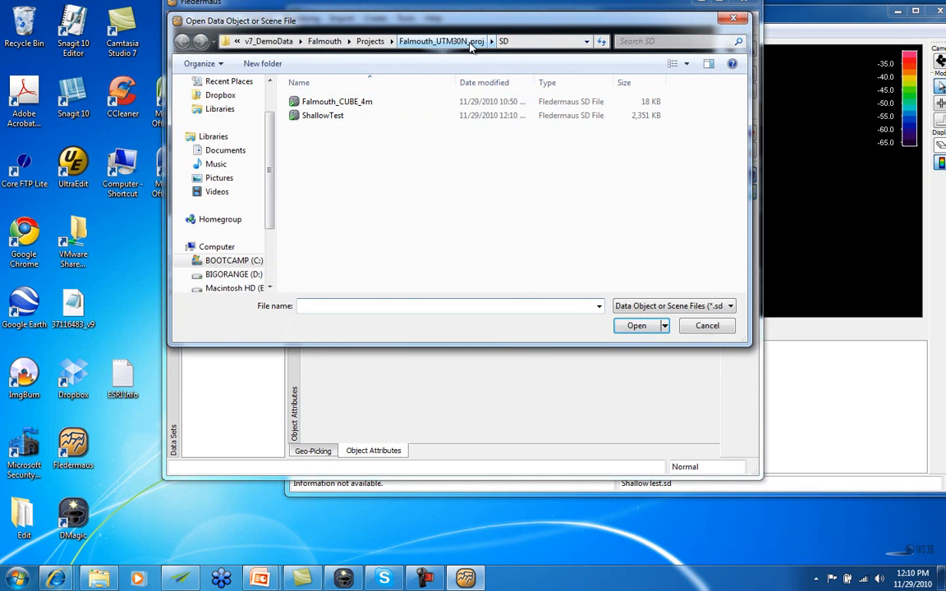
double_click(327, 117)
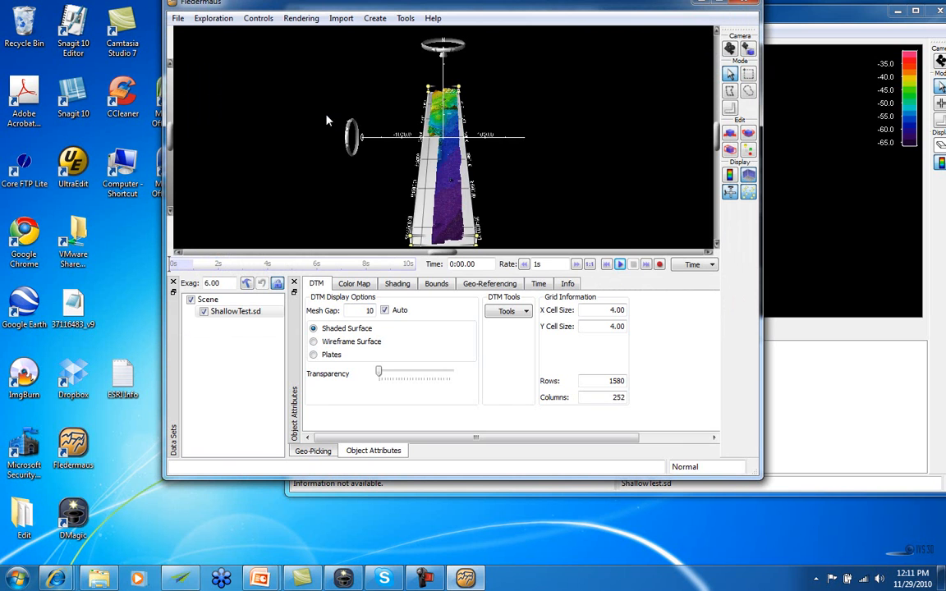
Examine the ShallowTest surface in 3D from its southern end to its northern end, checking the shoals for leftover outliers
scroll(460, 156, "up", 4)
middle_click(408, 206)
scroll(474, 223, "up", 2)
scroll(462, 230, "up", 4)
middle_click(444, 106)
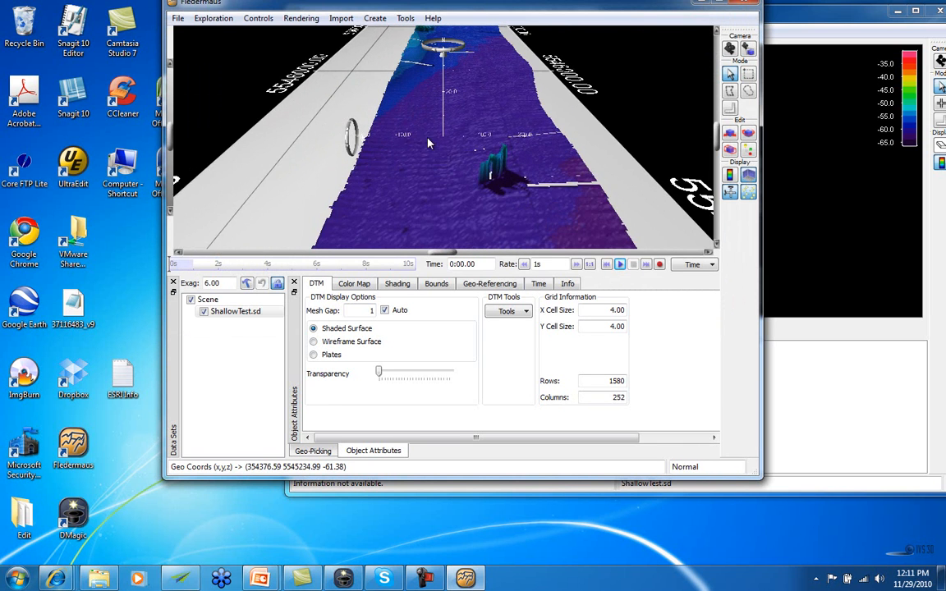
middle_click(459, 97)
middle_click(458, 74)
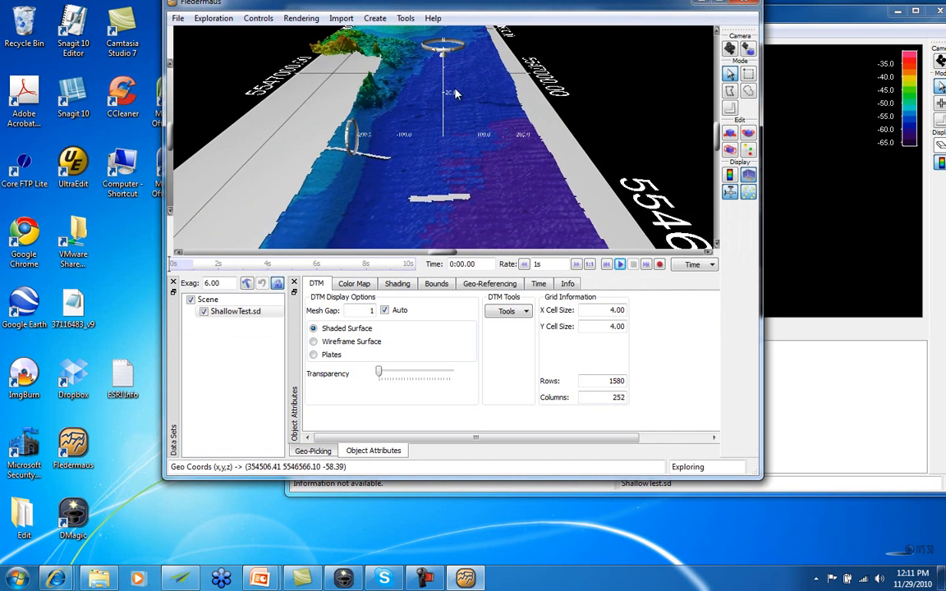
middle_click(427, 72)
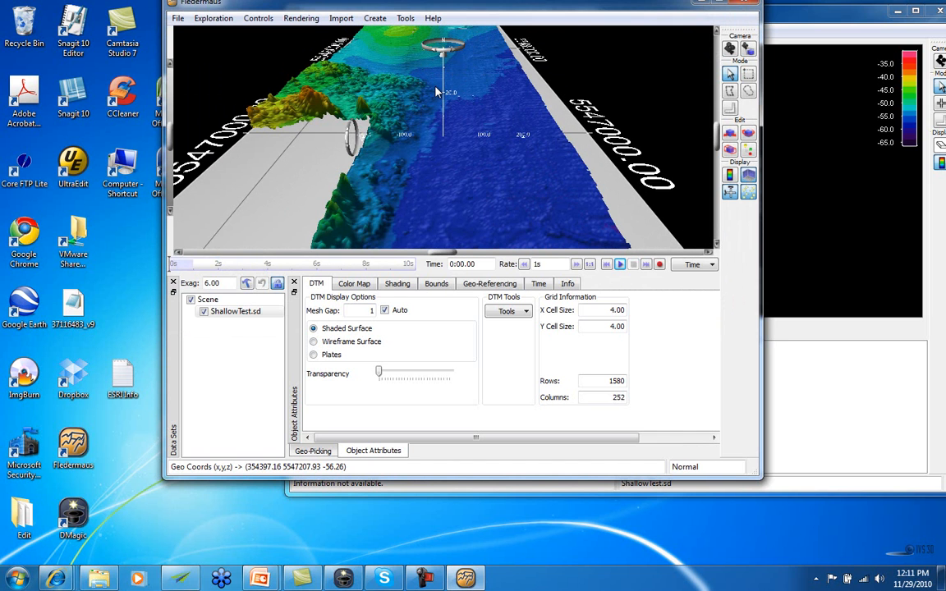
middle_click(407, 60)
middle_click(493, 84)
left_click_drag(492, 80, 352, 128)
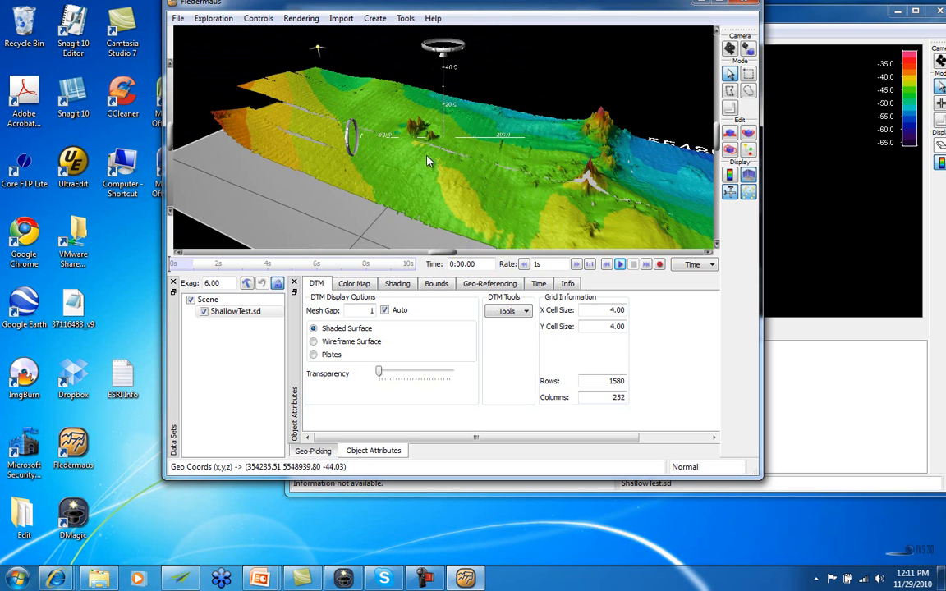
middle_click(653, 195)
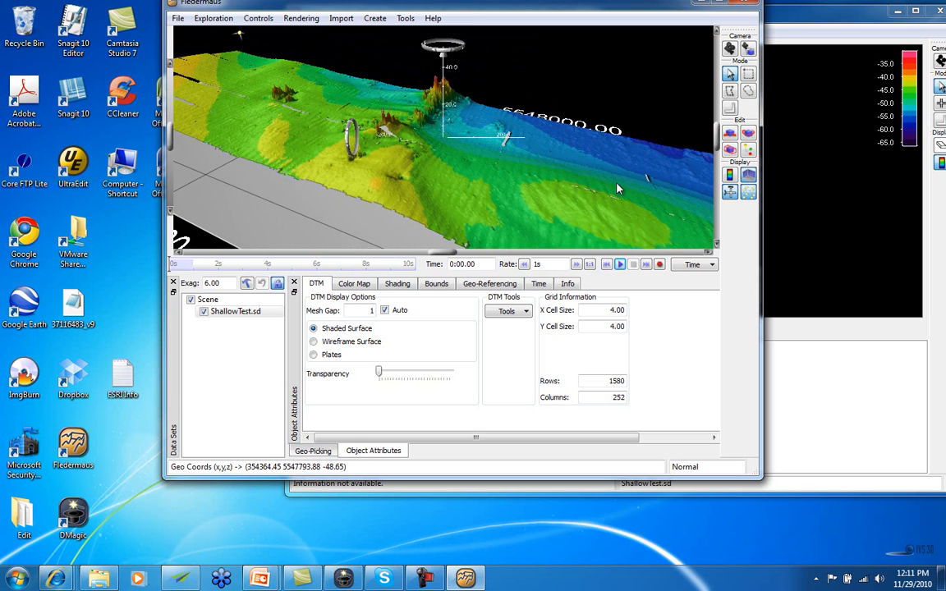
middle_click(614, 189)
Minimize Fledermaus, maximize the DMagic window and select the whole GSF_FILES group
left_click(696, 5)
double_click(821, 8)
left_click(143, 103)
left_click(86, 68)
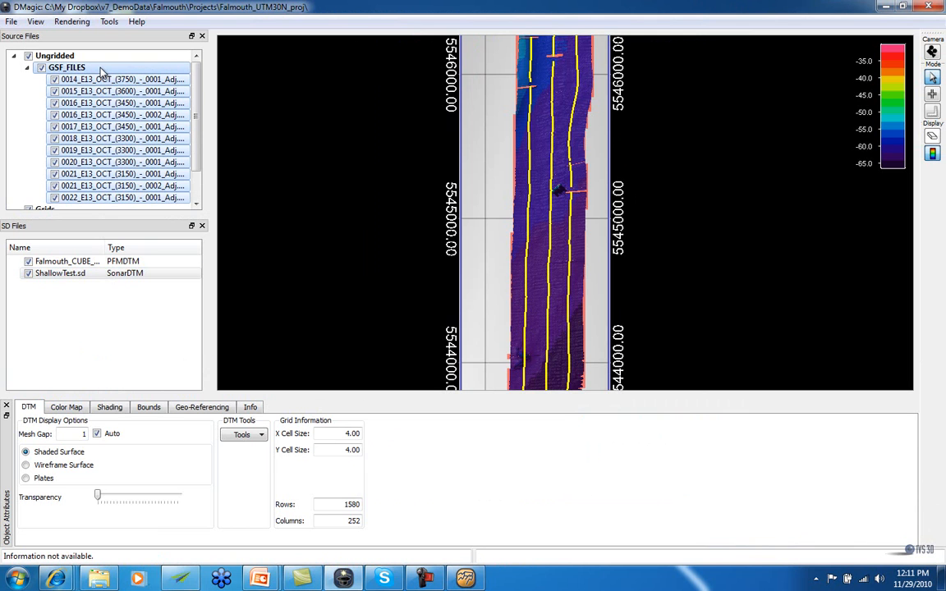
Review the gridding types offered by the Data Gridding Wizard for the GSF files, and close the wizard without gridding
right_click(100, 69)
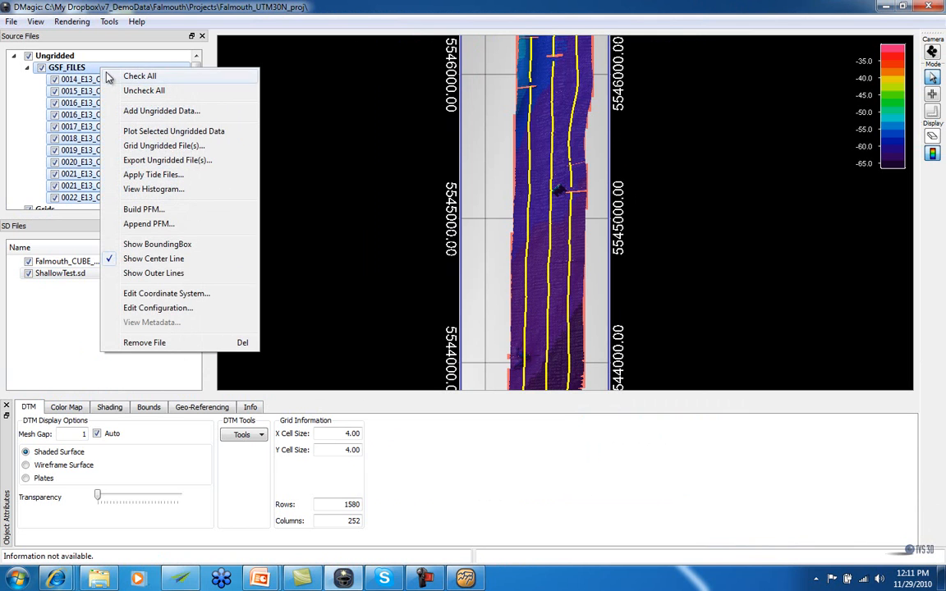
left_click(164, 146)
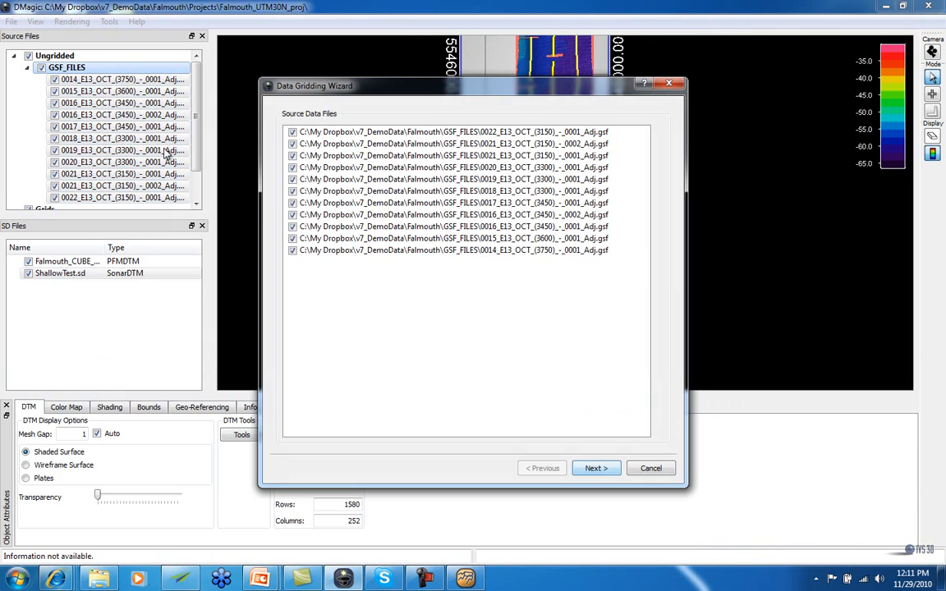
left_click(606, 475)
left_click(598, 469)
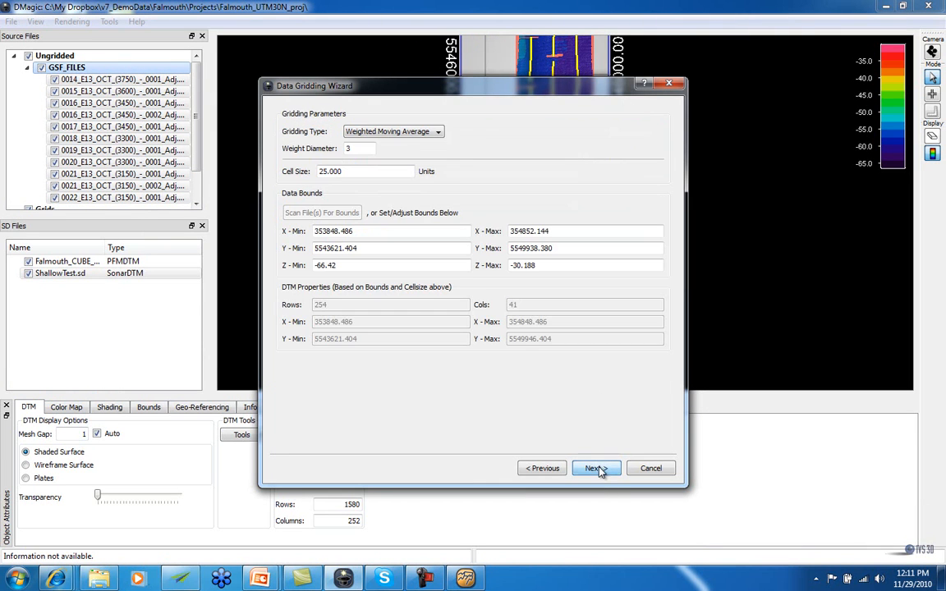
left_click(440, 134)
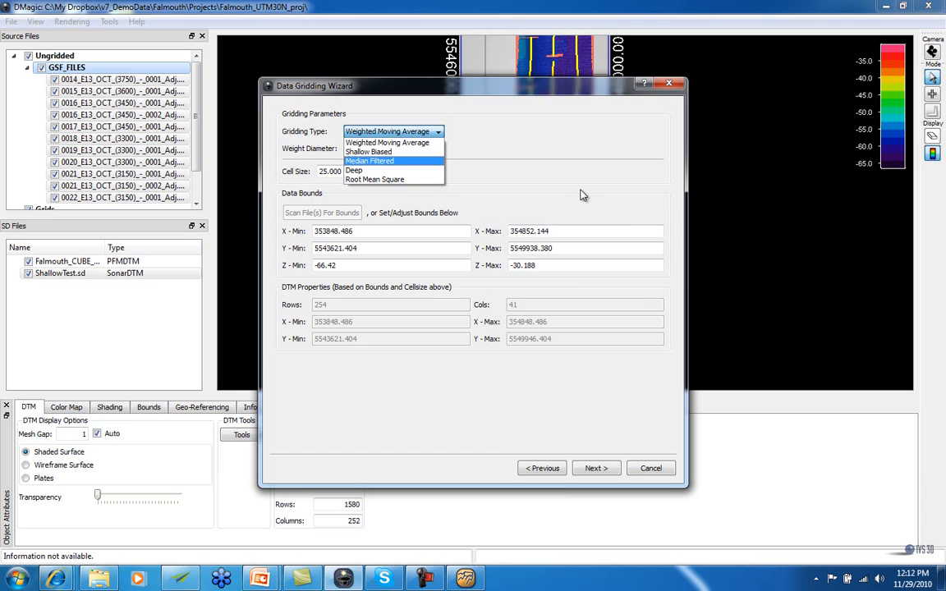
left_click(670, 85)
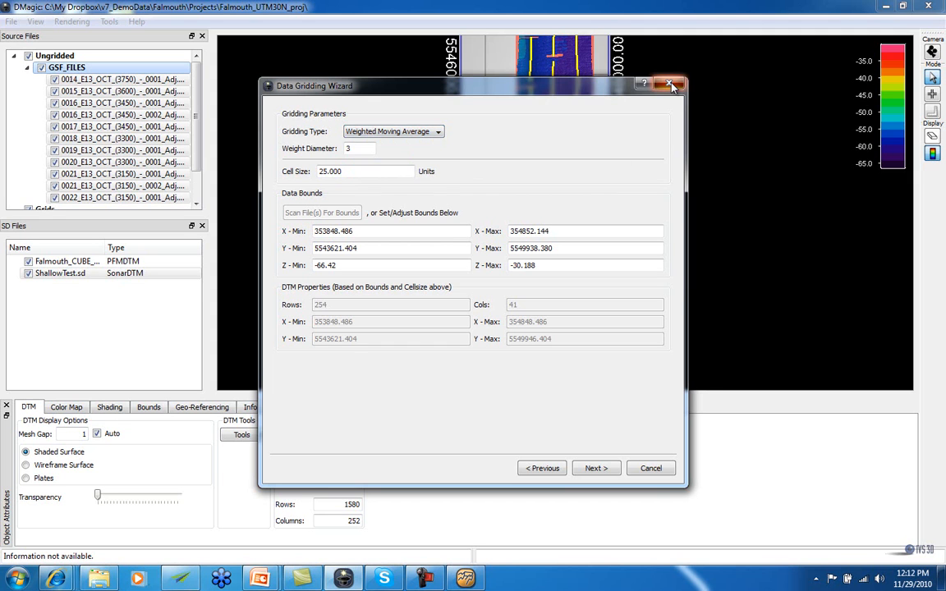
left_click(670, 84)
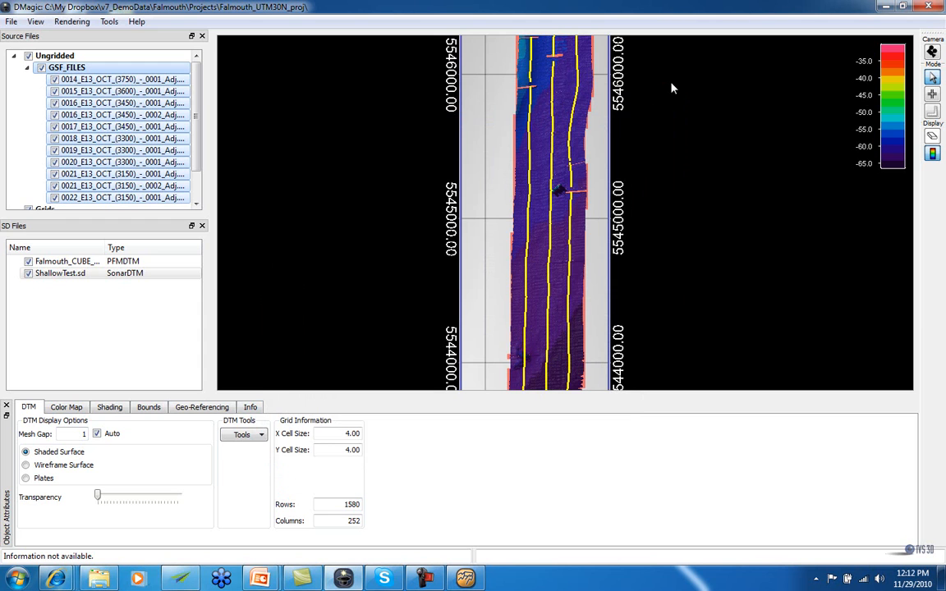